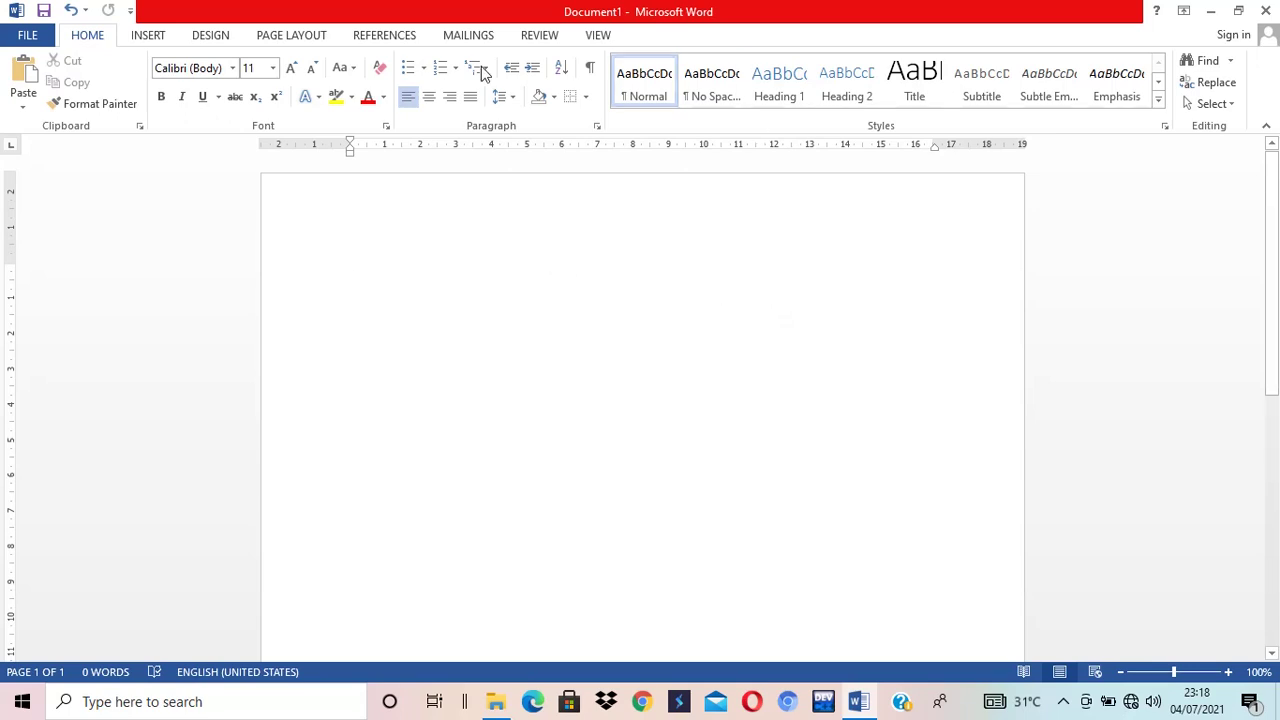
- Format the blank document as 12 pt Times New Roman with 1.5 line spacing and justified alignment
left_click(401, 148)
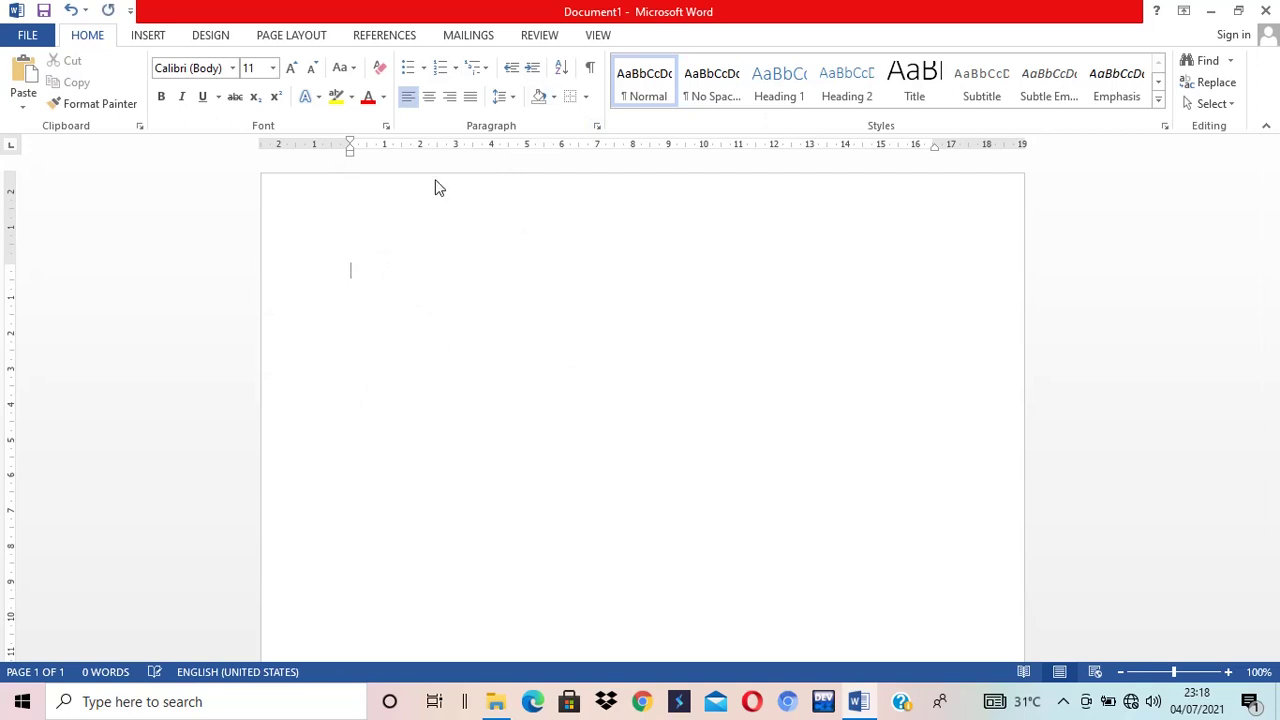
left_click(232, 68)
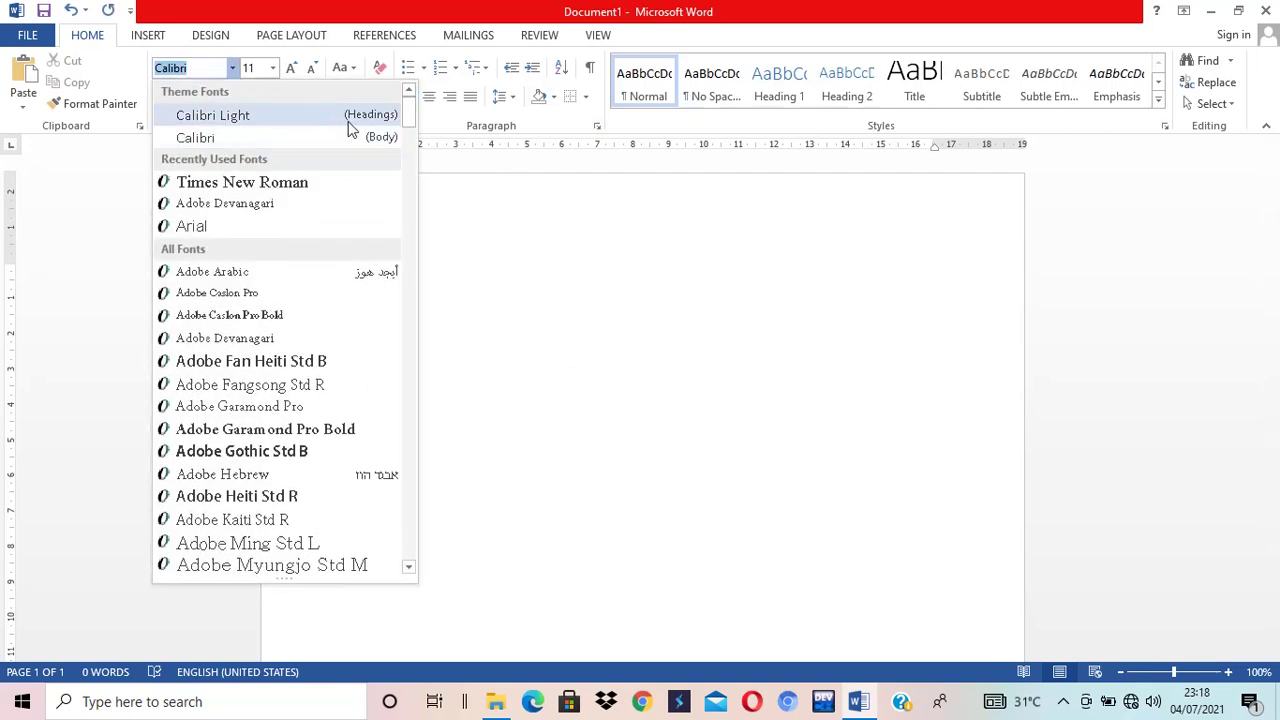
left_click(317, 183)
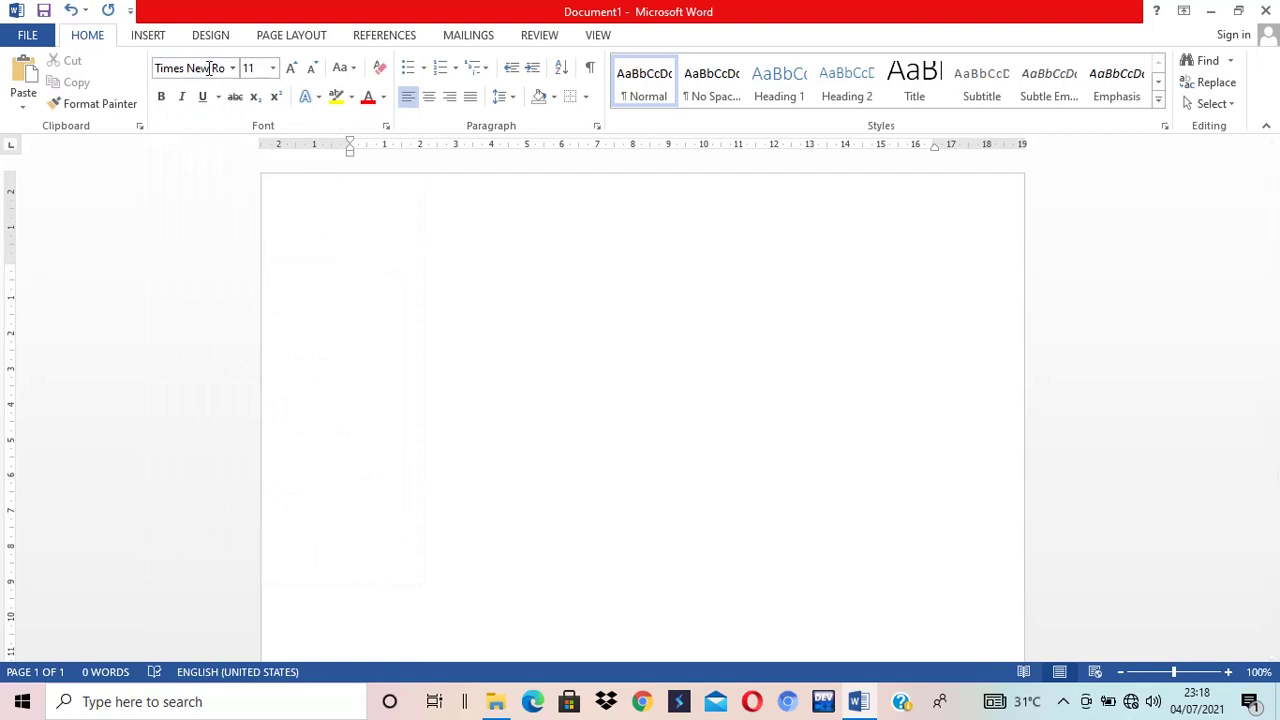
left_click(272, 68)
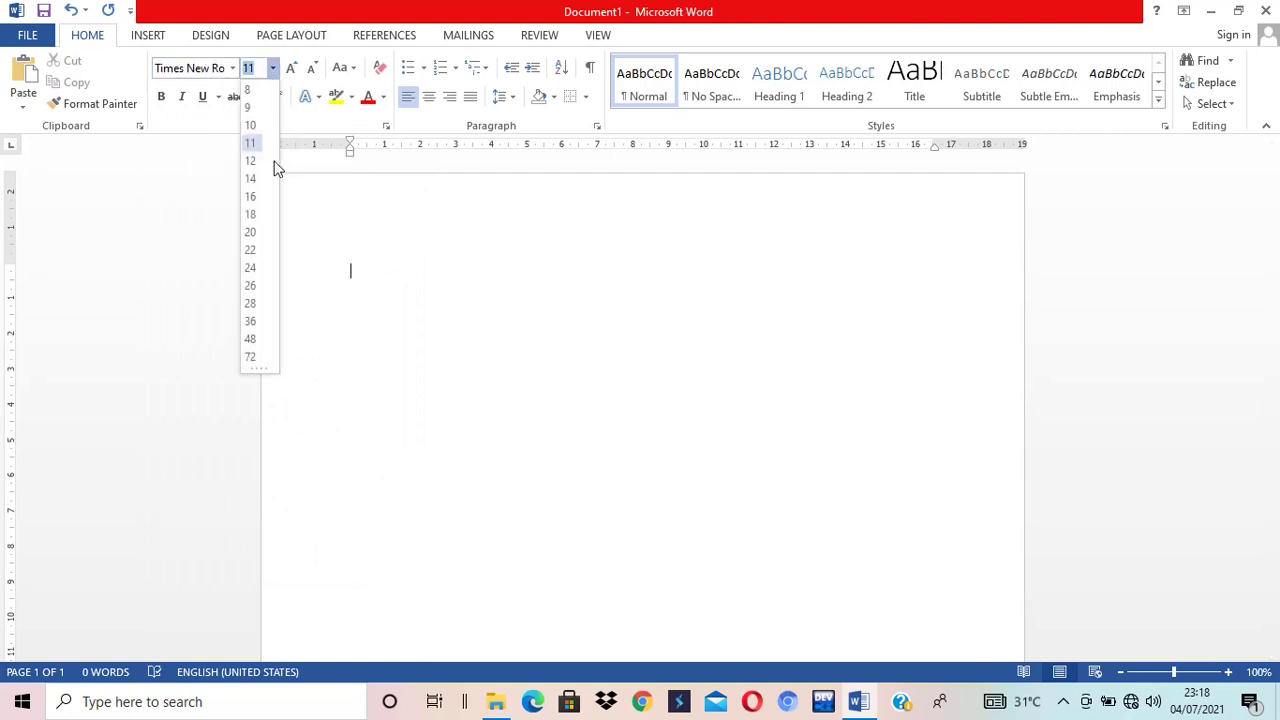
left_click(253, 163)
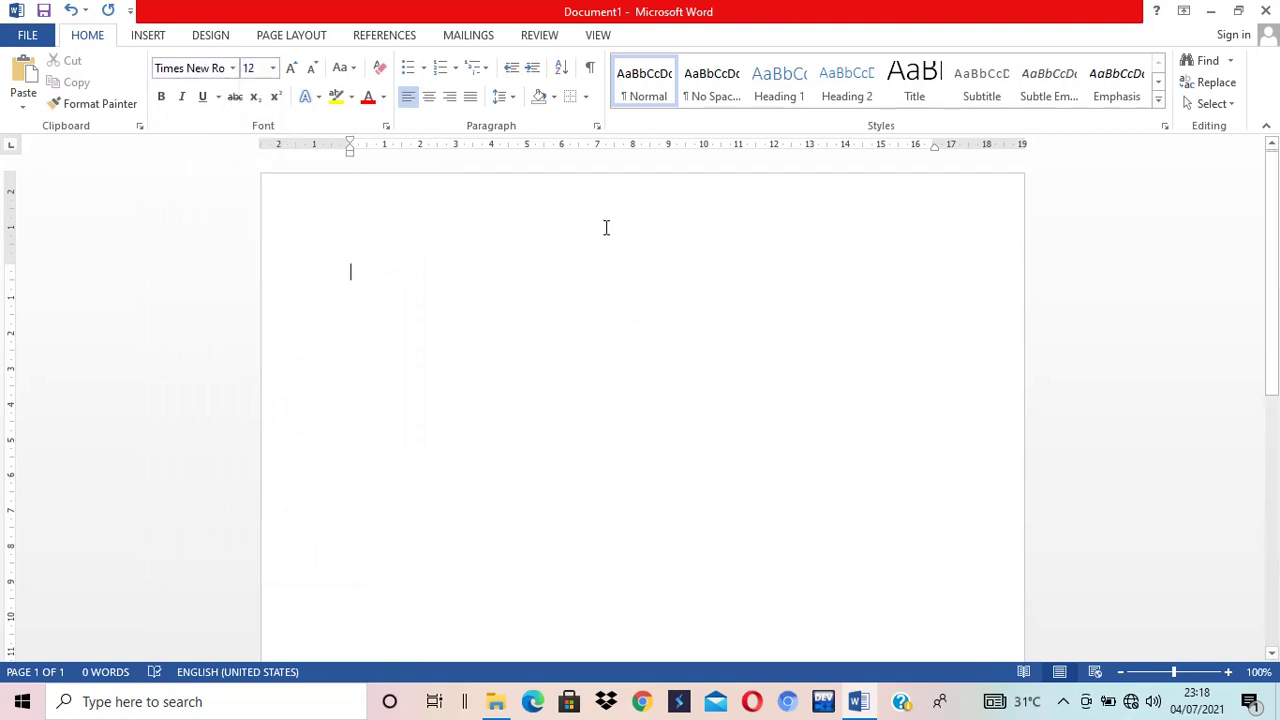
left_click(506, 98)
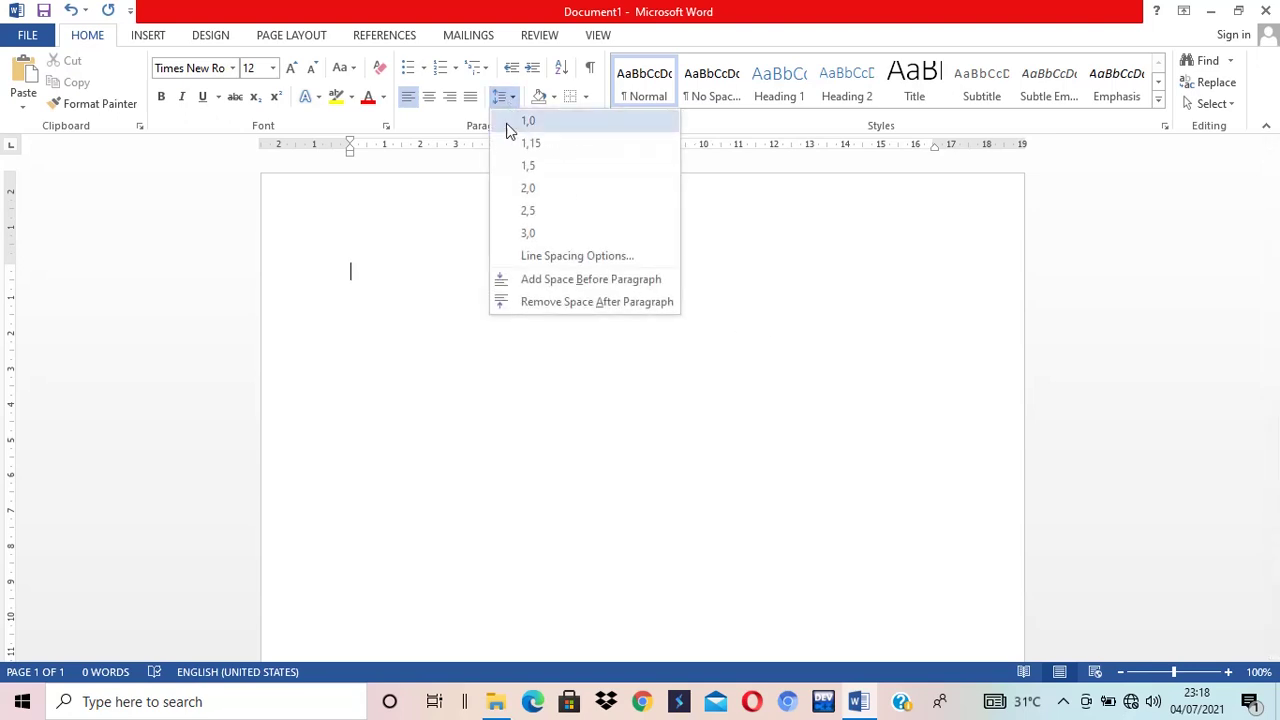
left_click(540, 168)
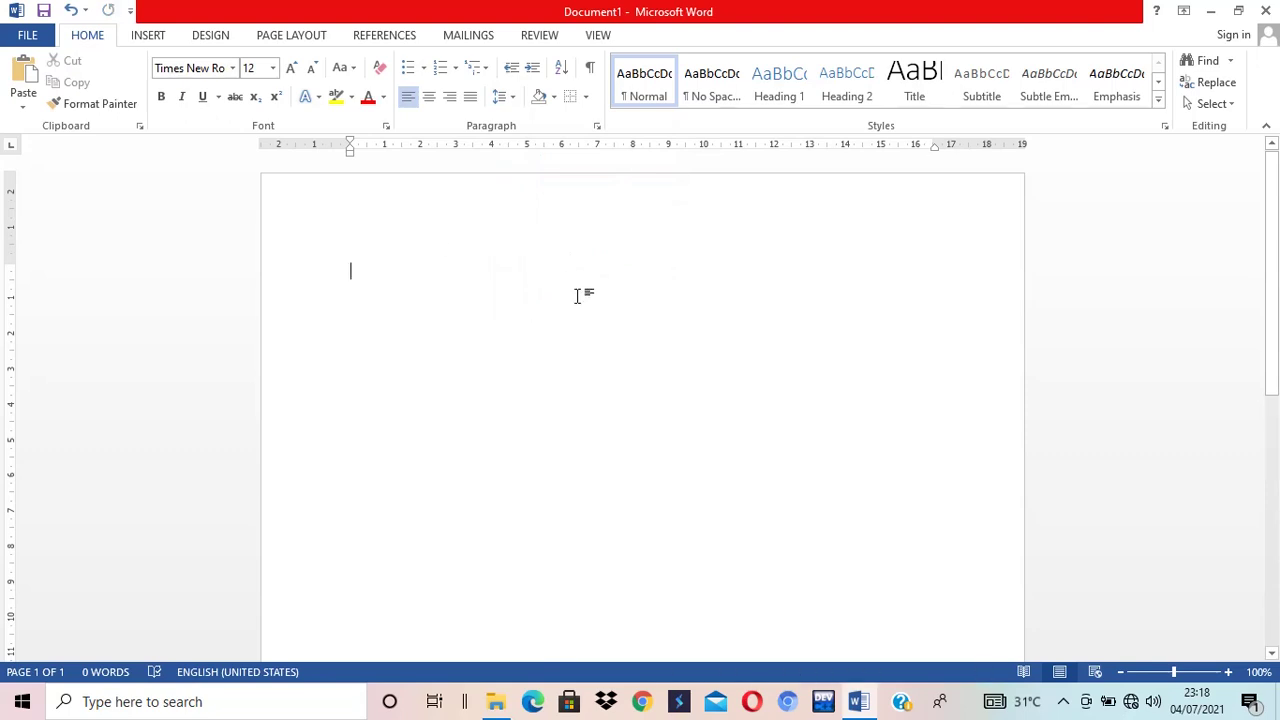
key("ctrl+j")
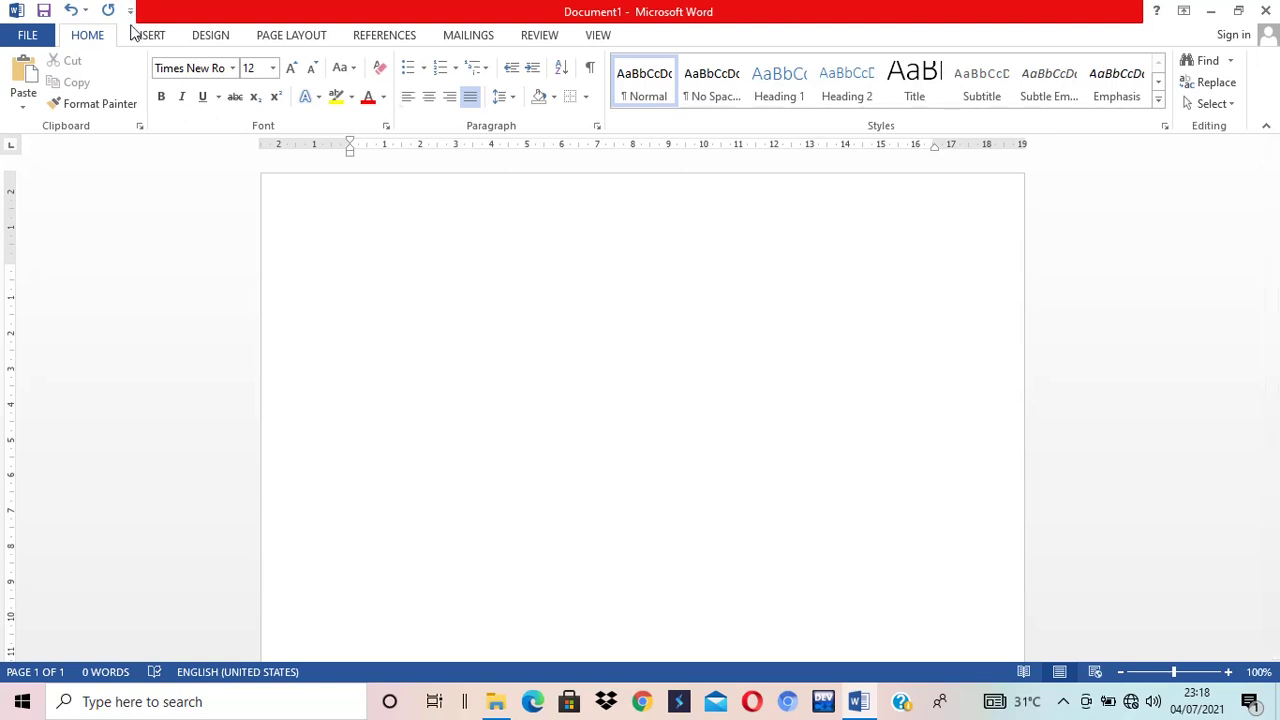
left_click(143, 37)
- Insert a 5-column by 7-row table from the Table grid
left_click(126, 102)
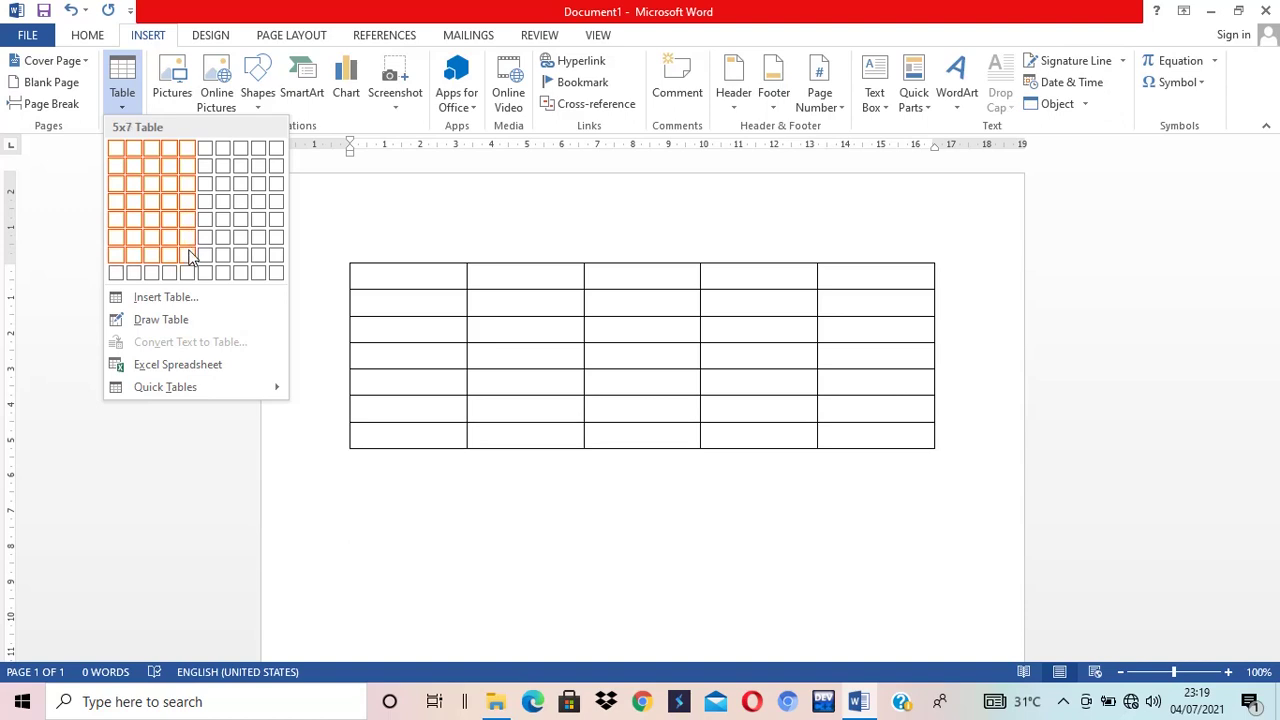
left_click(192, 257)
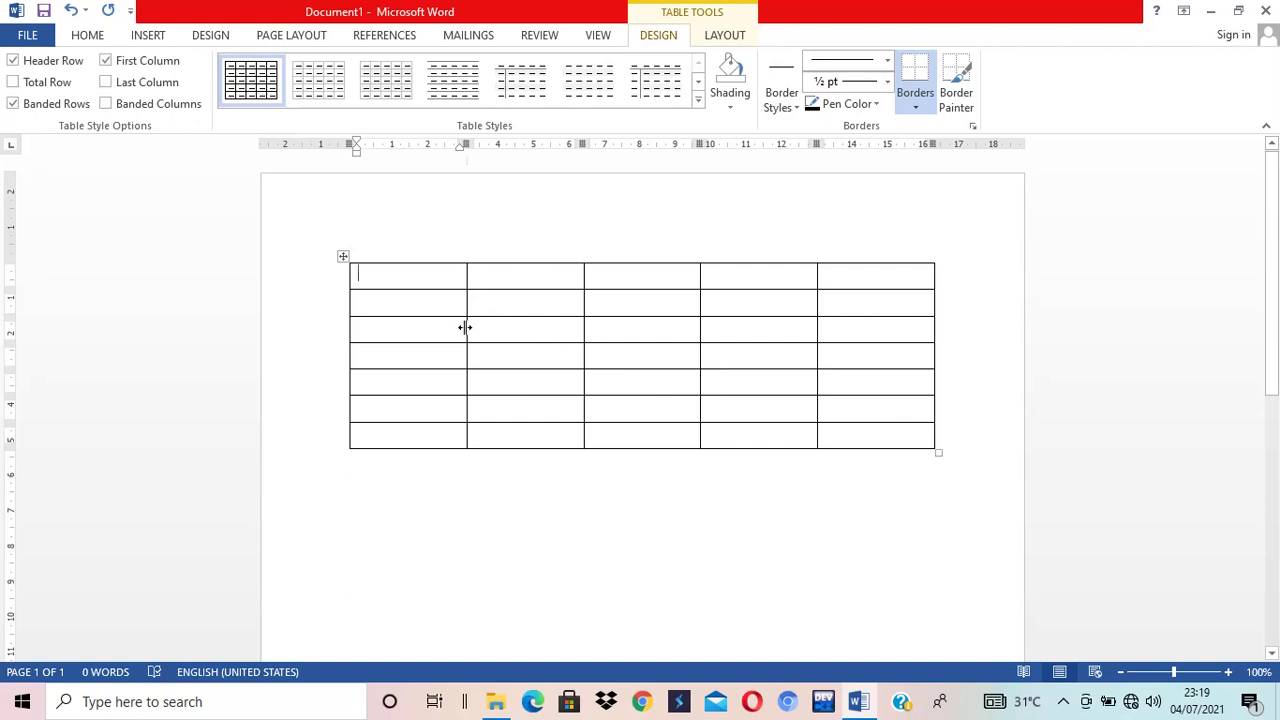
- Drag column borders to narrow the first three columns and widen the fourth
left_click_drag(465, 327, 392, 296)
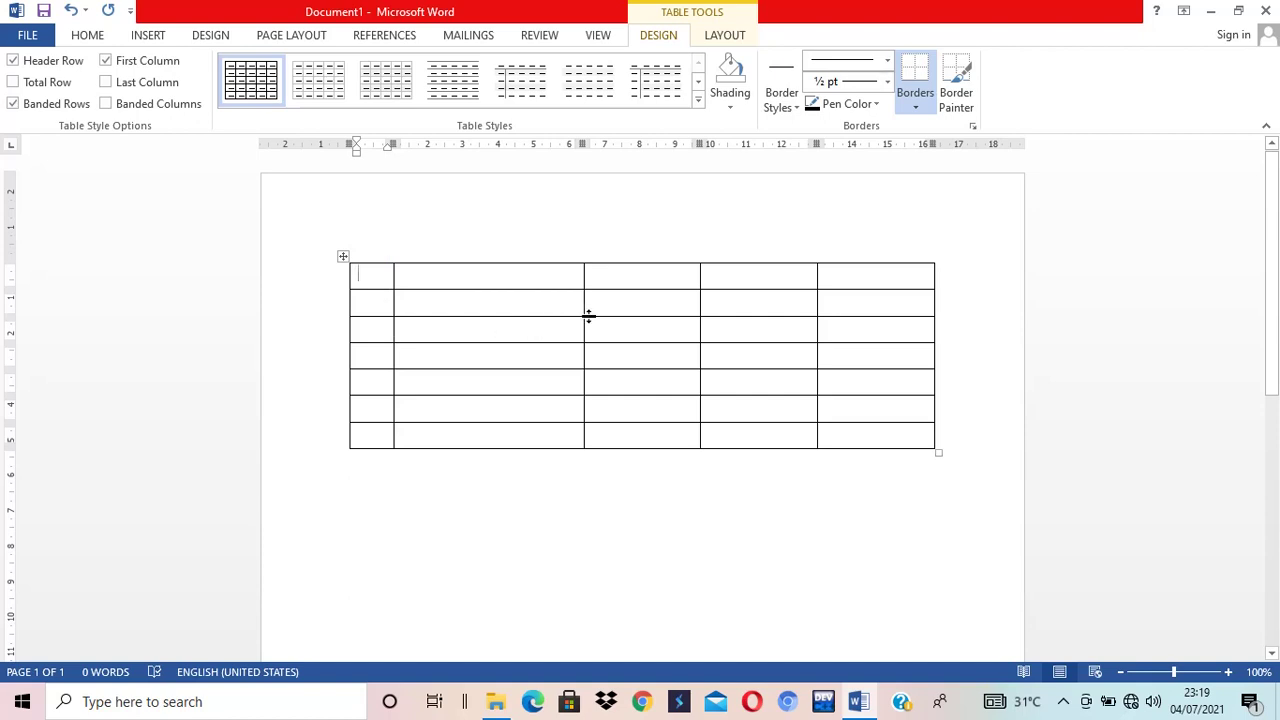
left_click_drag(584, 307, 571, 307)
left_click_drag(700, 301, 616, 301)
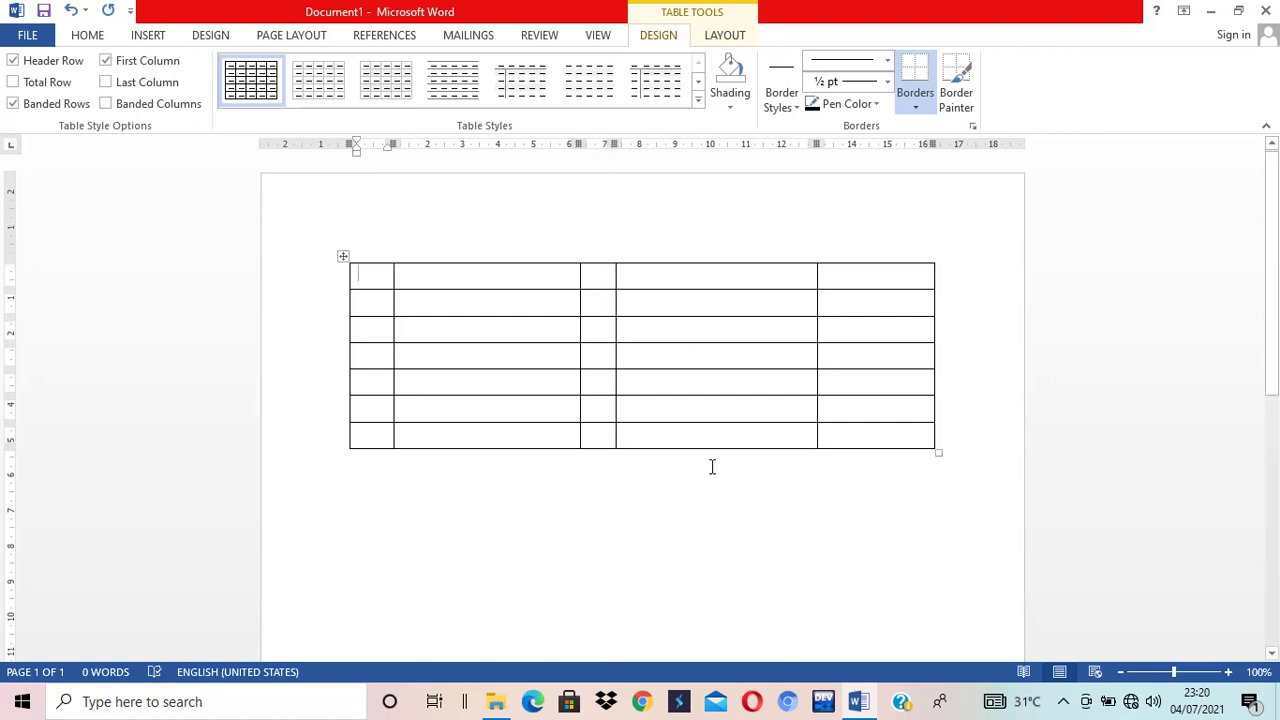
- Type 'Medan,4 Juli 2021' in the top-right cell and widen the last column to fit it
left_click(838, 280)
type("Medan,")
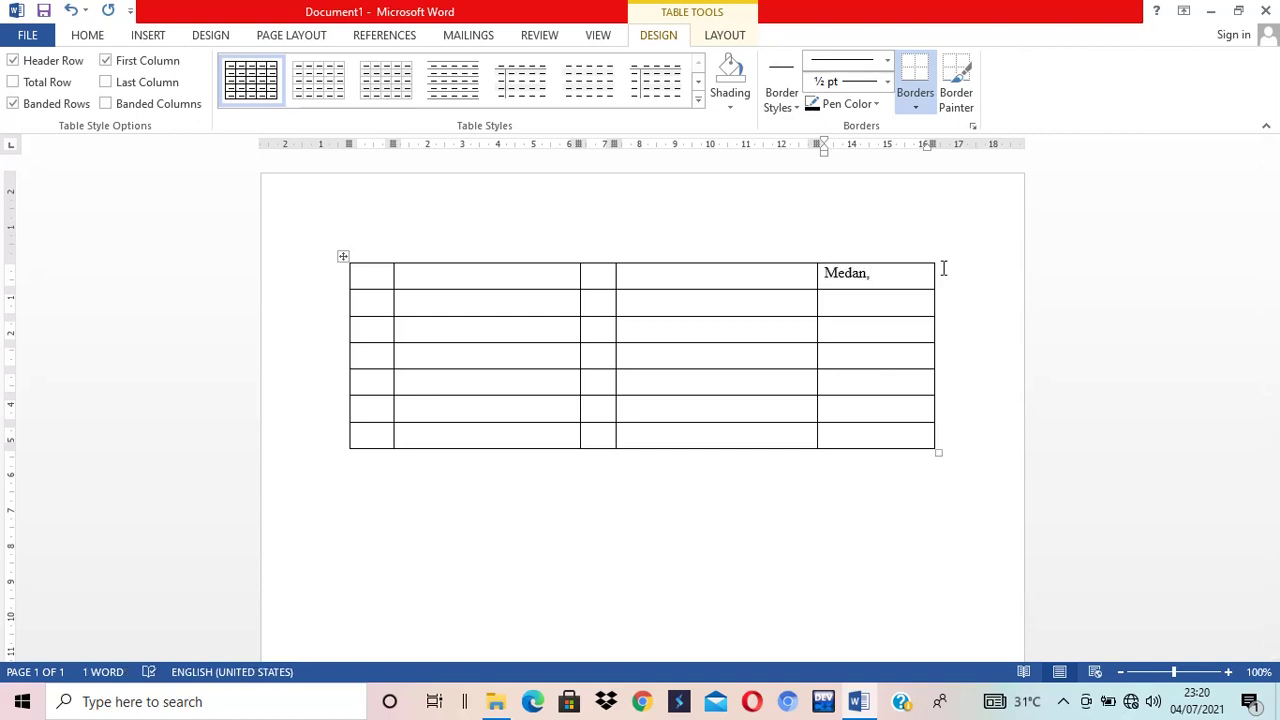
type("4 Juli ")
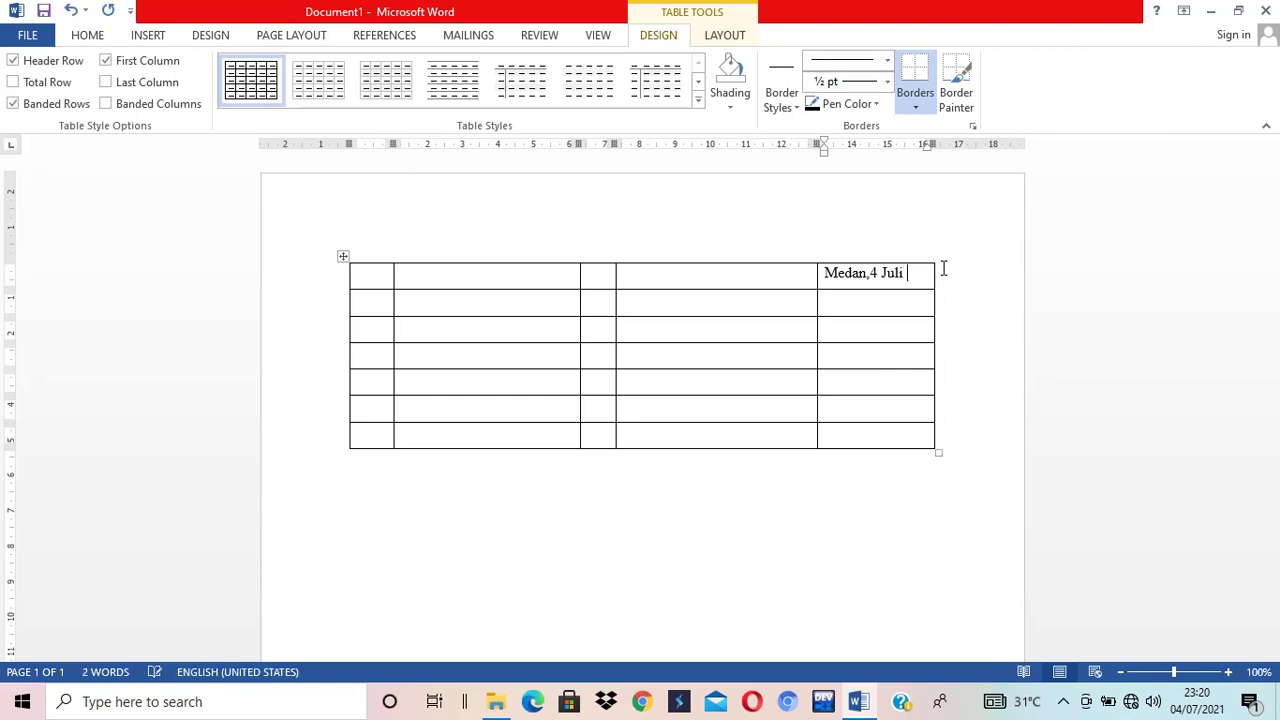
type("2021")
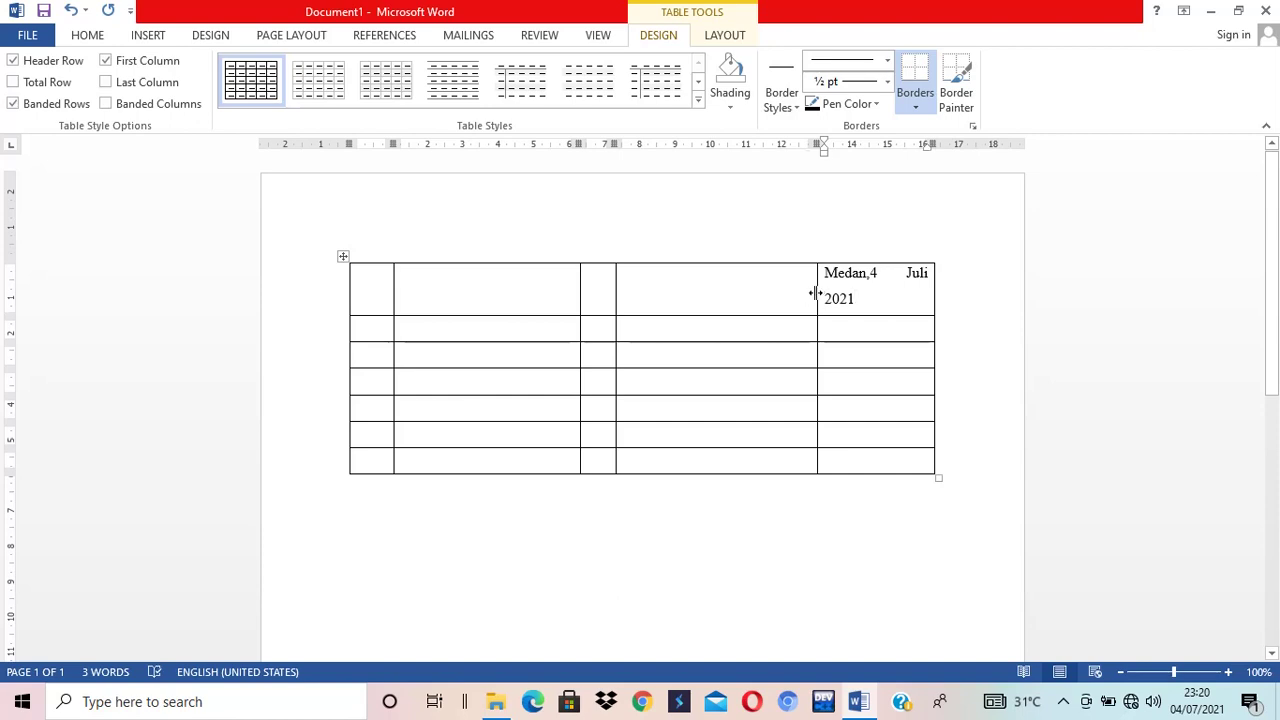
left_click_drag(815, 292, 802, 292)
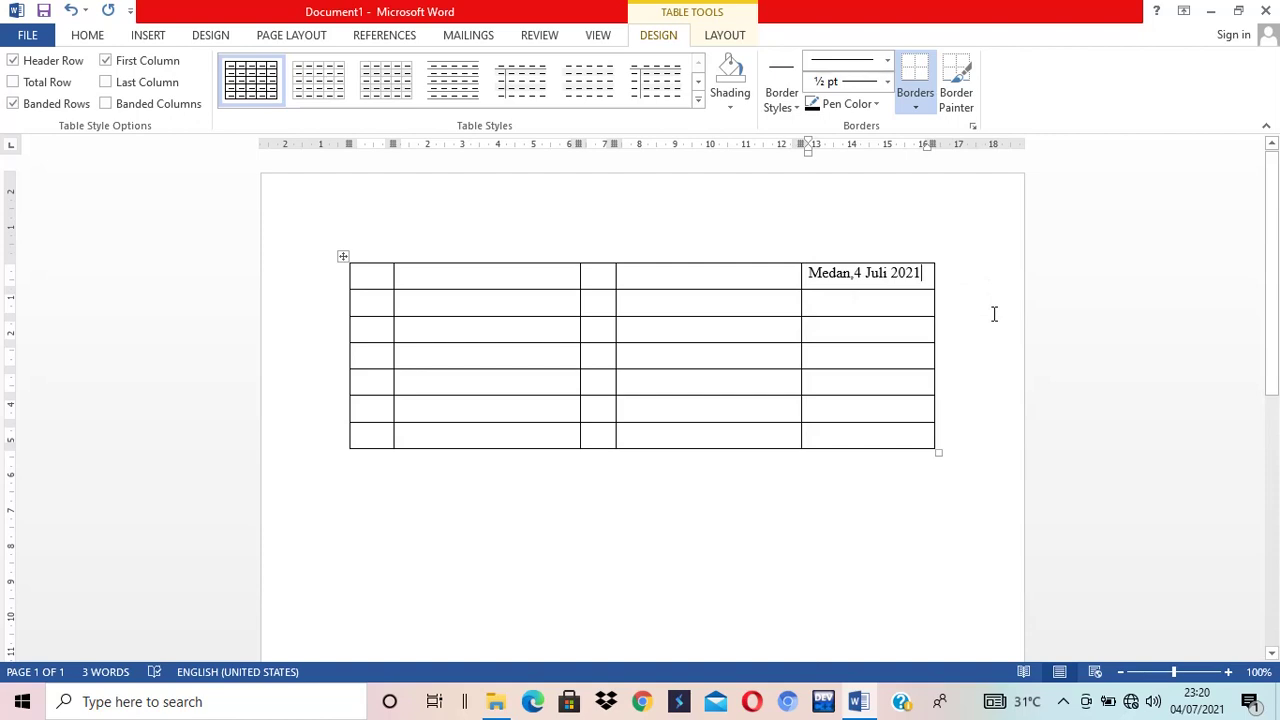
left_click(368, 302)
- Select the table's second row and merge it into one full-width cell
left_click_drag(368, 302, 835, 302)
right_click(835, 302)
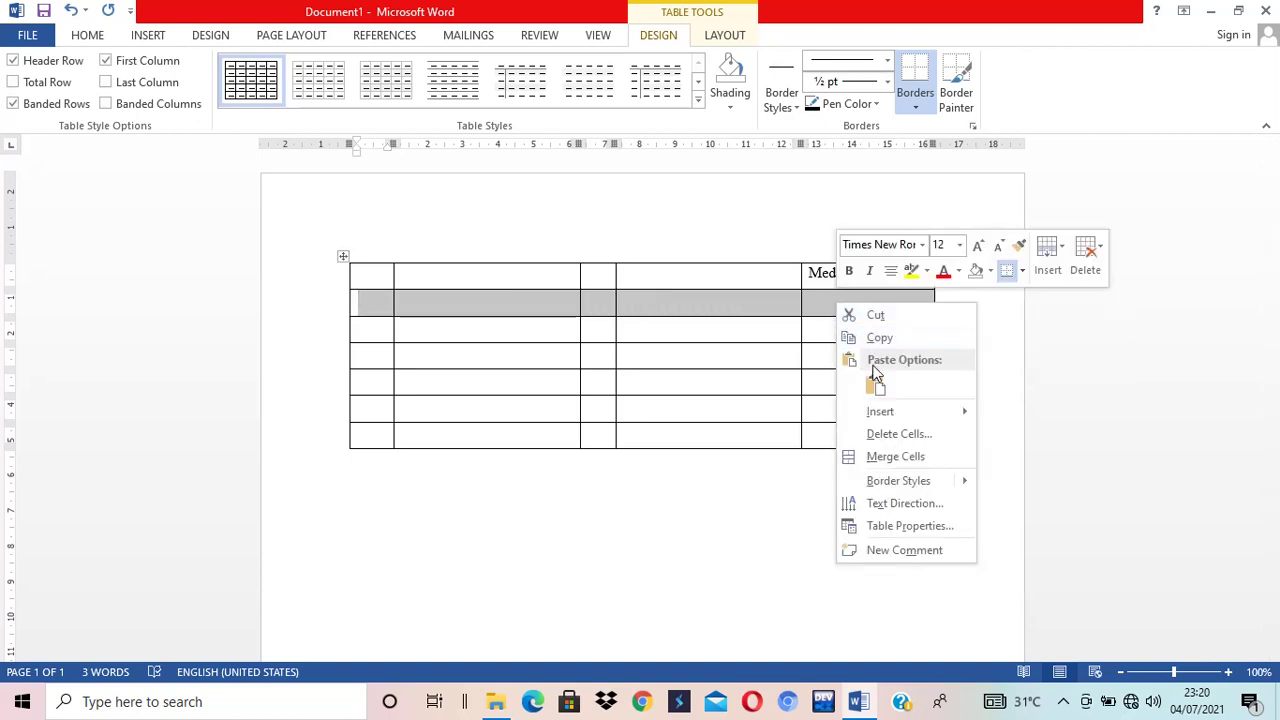
left_click(895, 456)
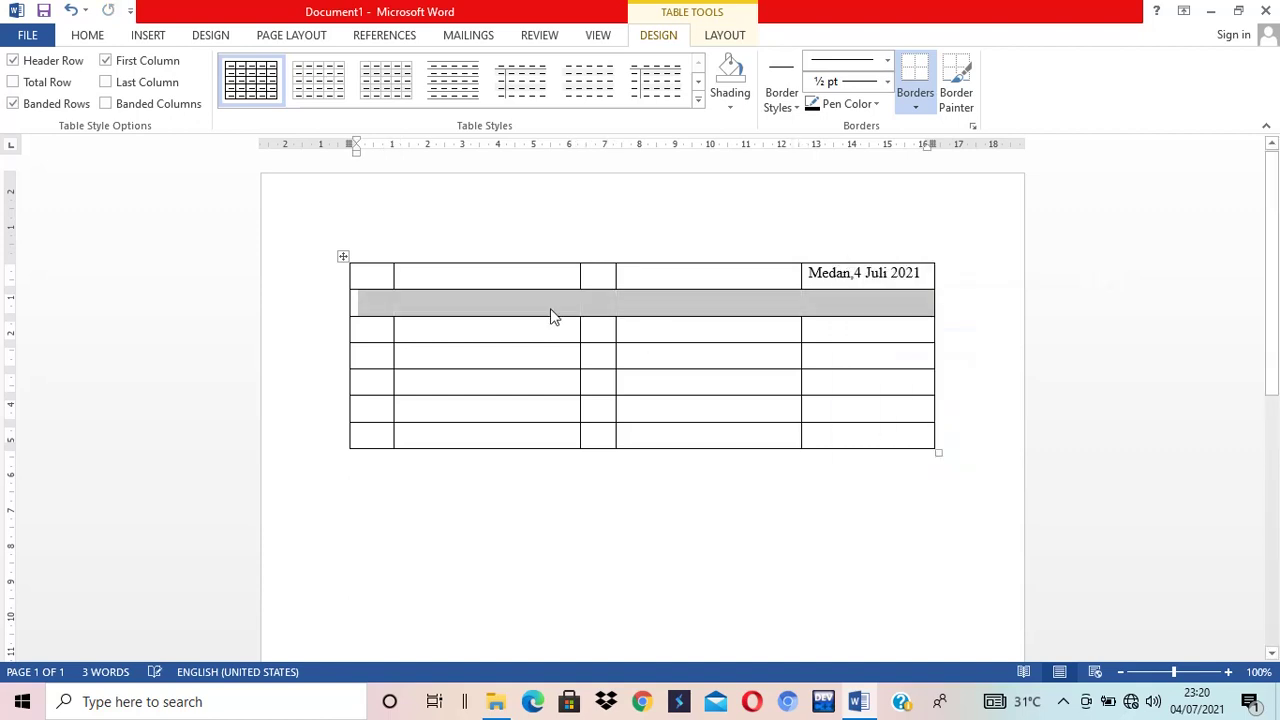
left_click(443, 298)
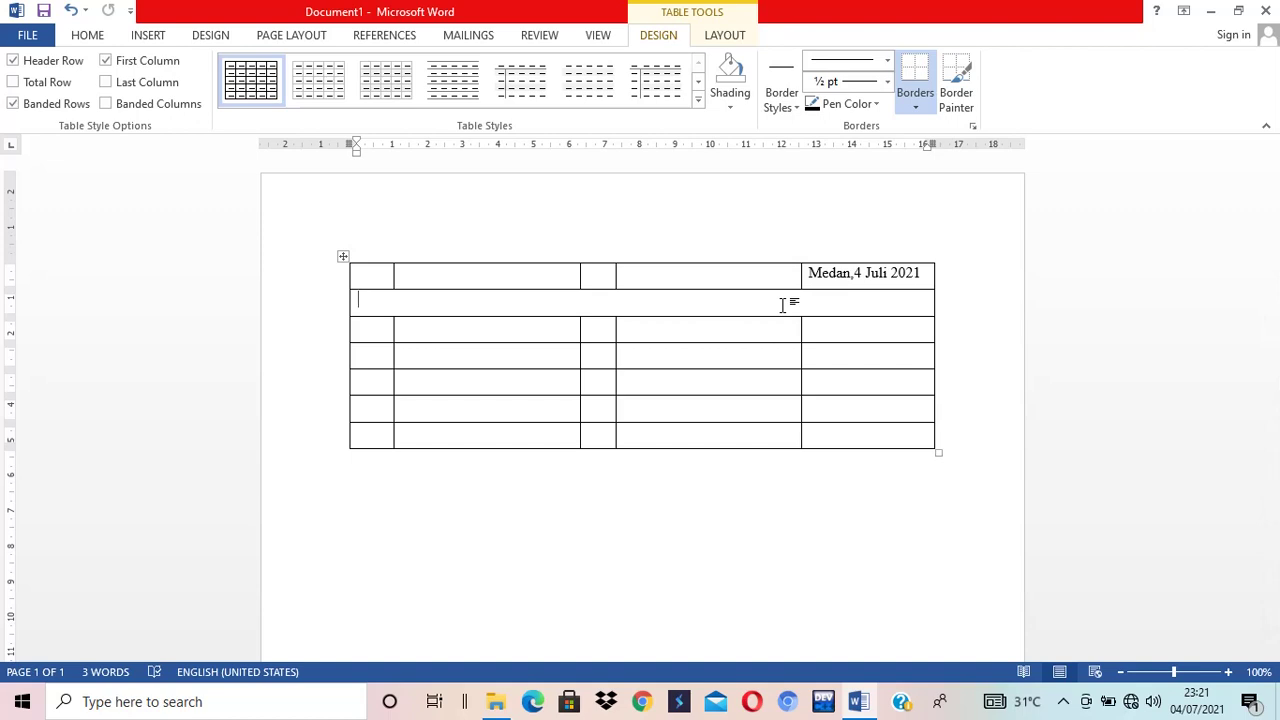
- Type the addressee lines 'Kepada Yth,', 'HRD. PT. XYZ' and the company's street address
type("Kepada Yth,")
key("Return")
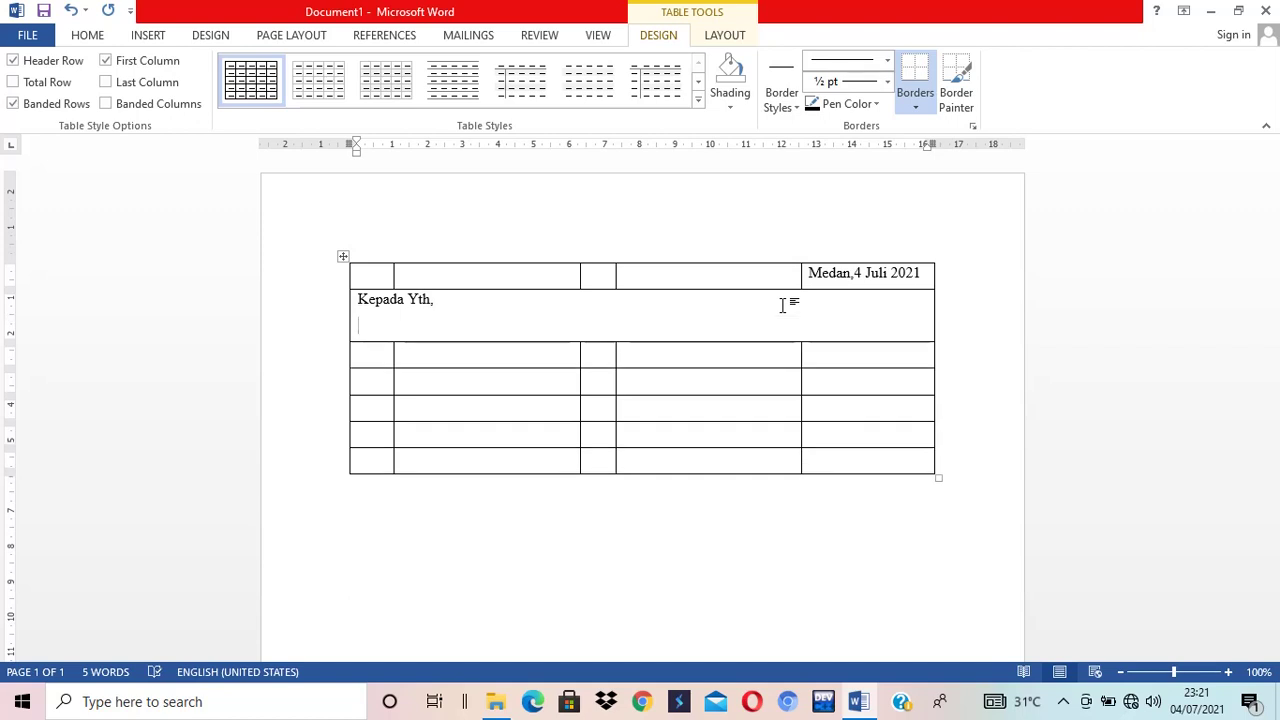
type("HRD. PT. XYZ")
key("Return")
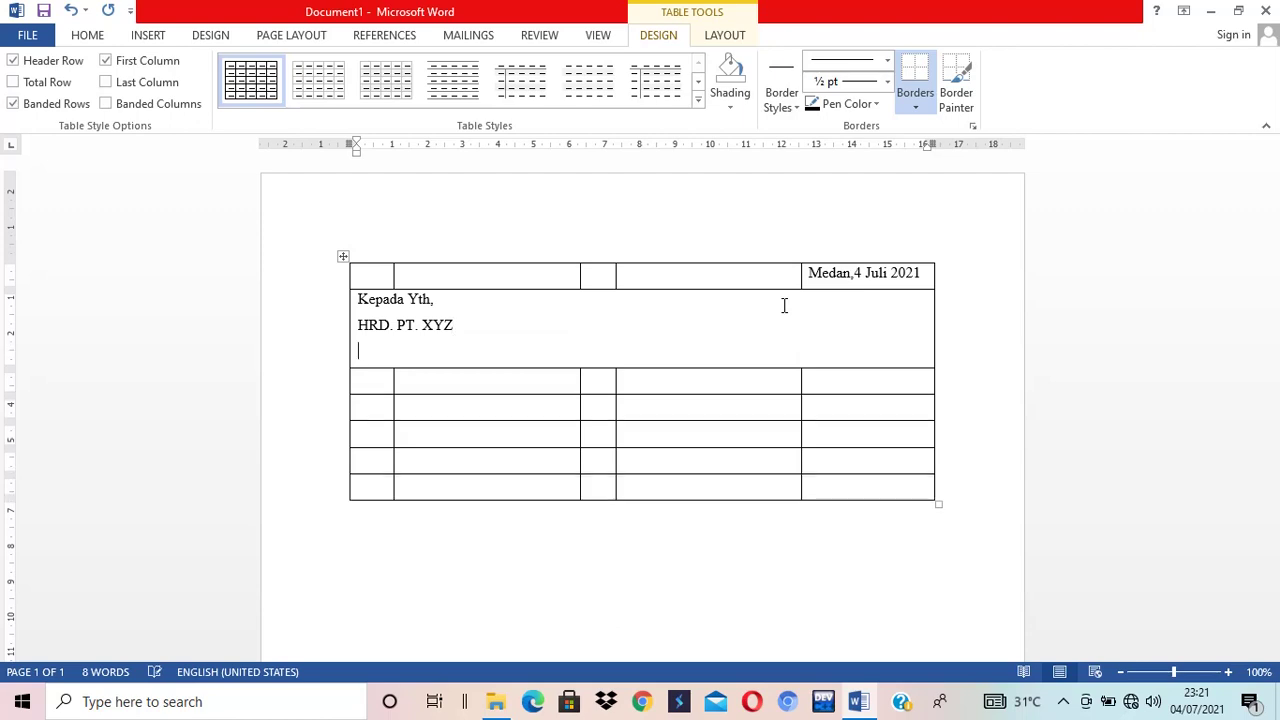
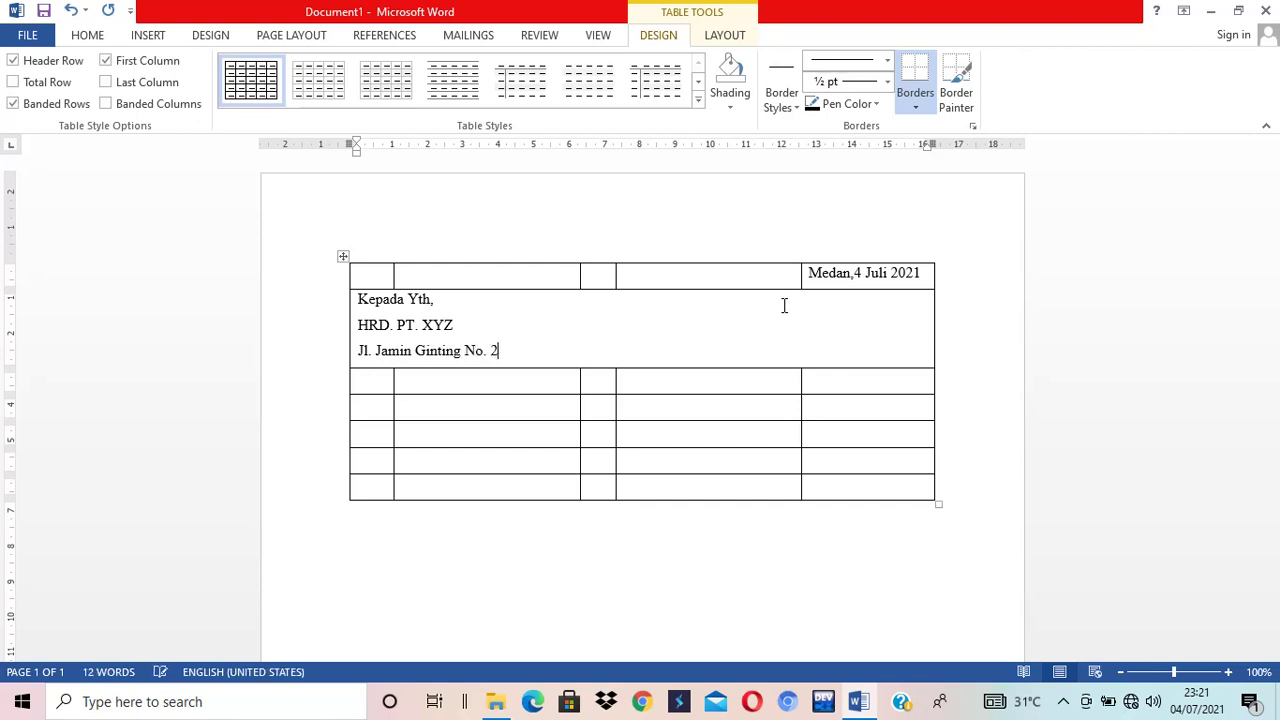
key("Return")
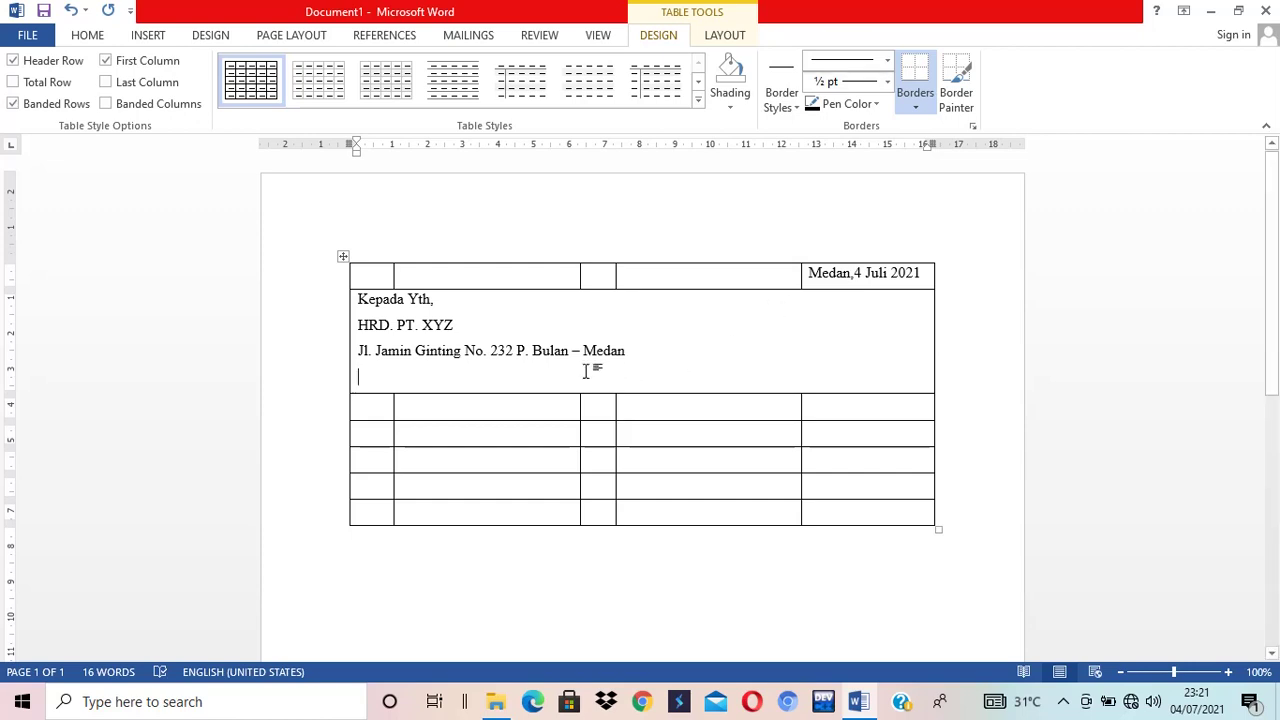
- Split the city part of the address onto its own line and begin 'Dengan Hormat' below
left_click(520, 351)
key("Return")
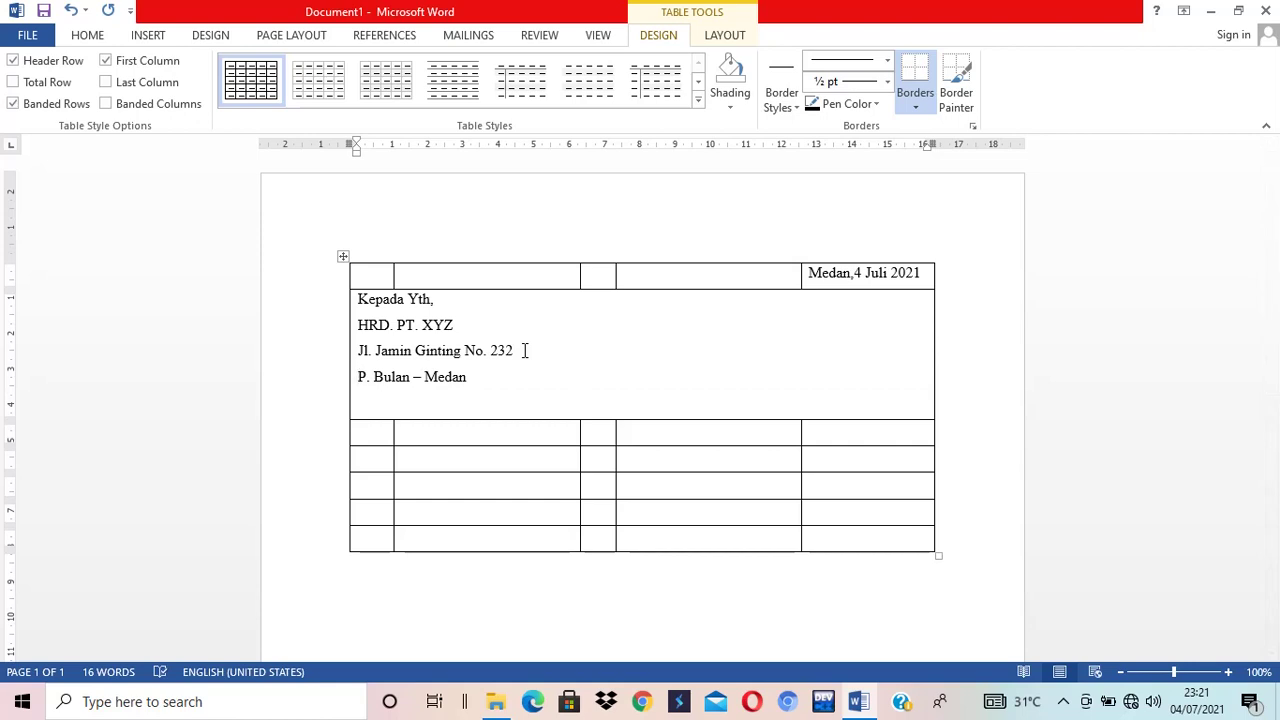
left_click(497, 381)
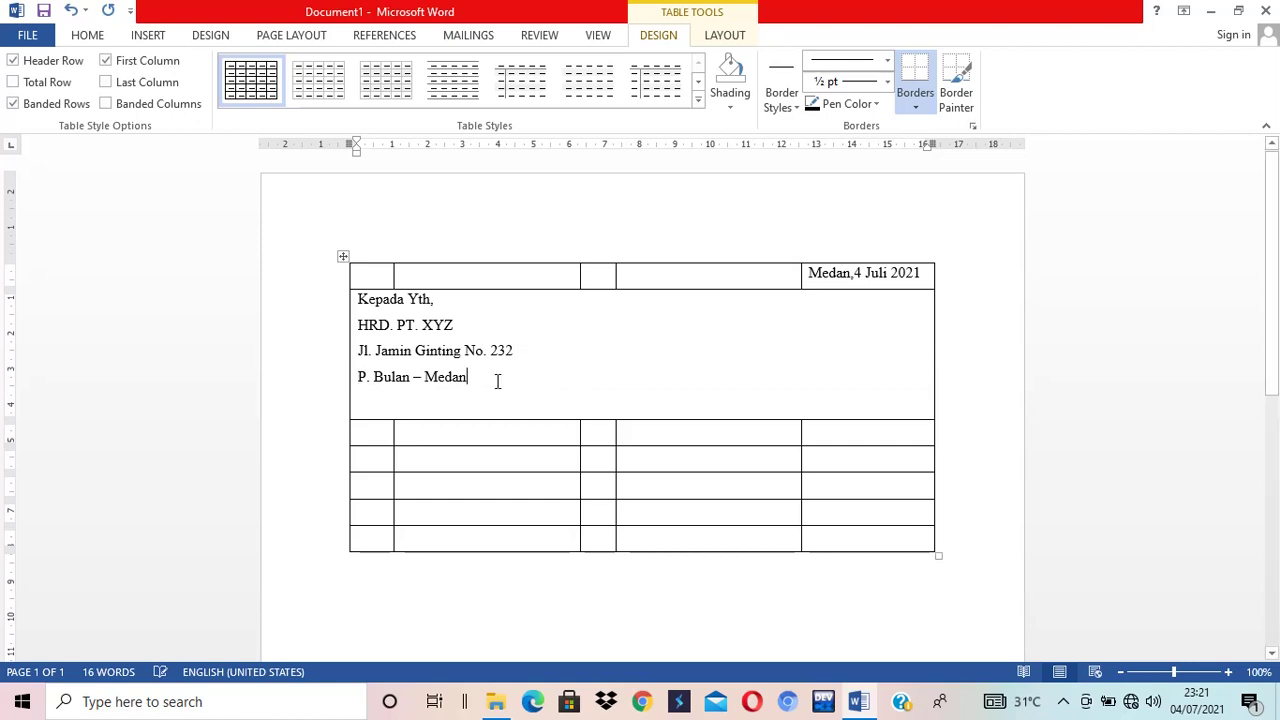
key("Return")
type("Dengan ")
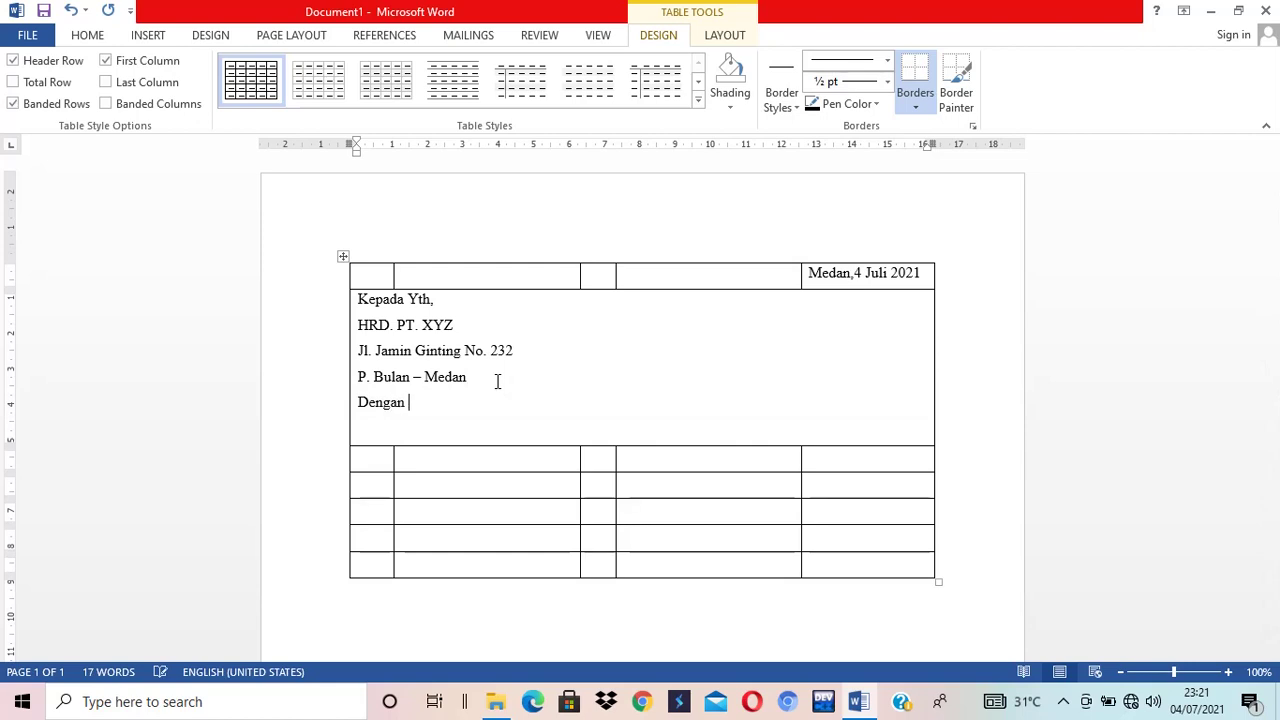
type("Hormat")
- Add a blank line above 'Dengan Hormat' and a comma after it
key("Home")
key("Return")
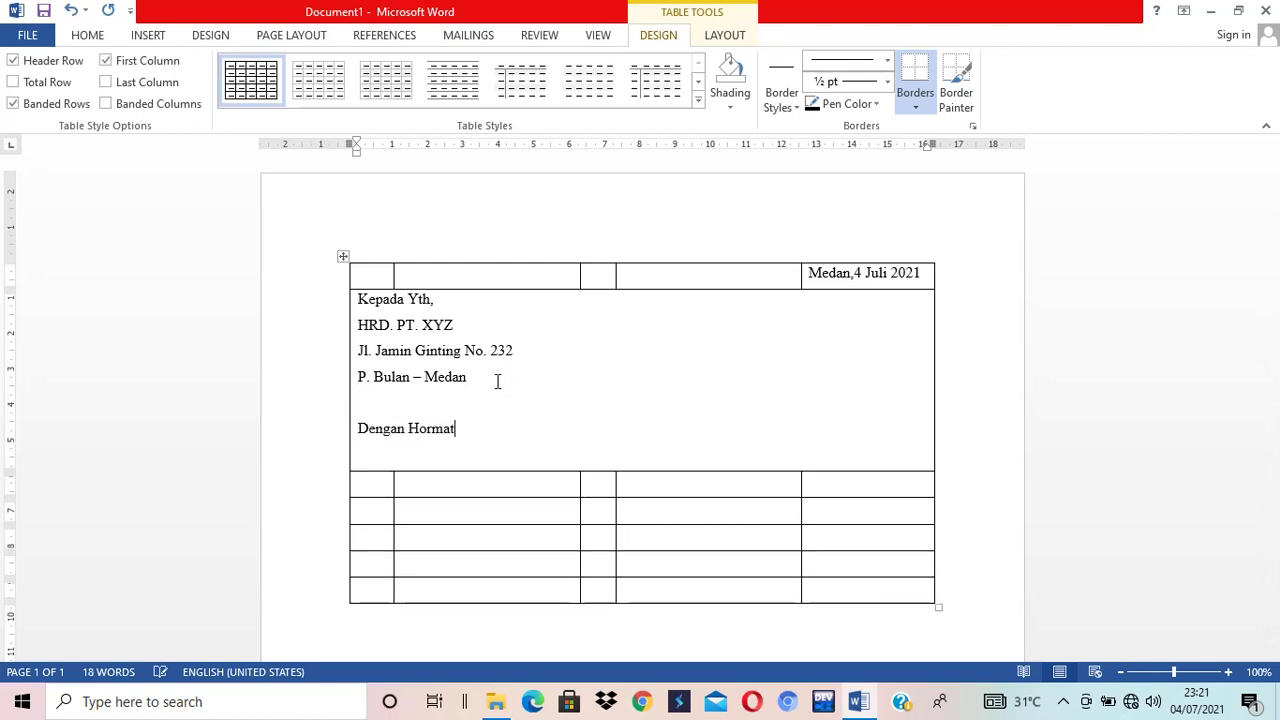
type(",")
key("Return")
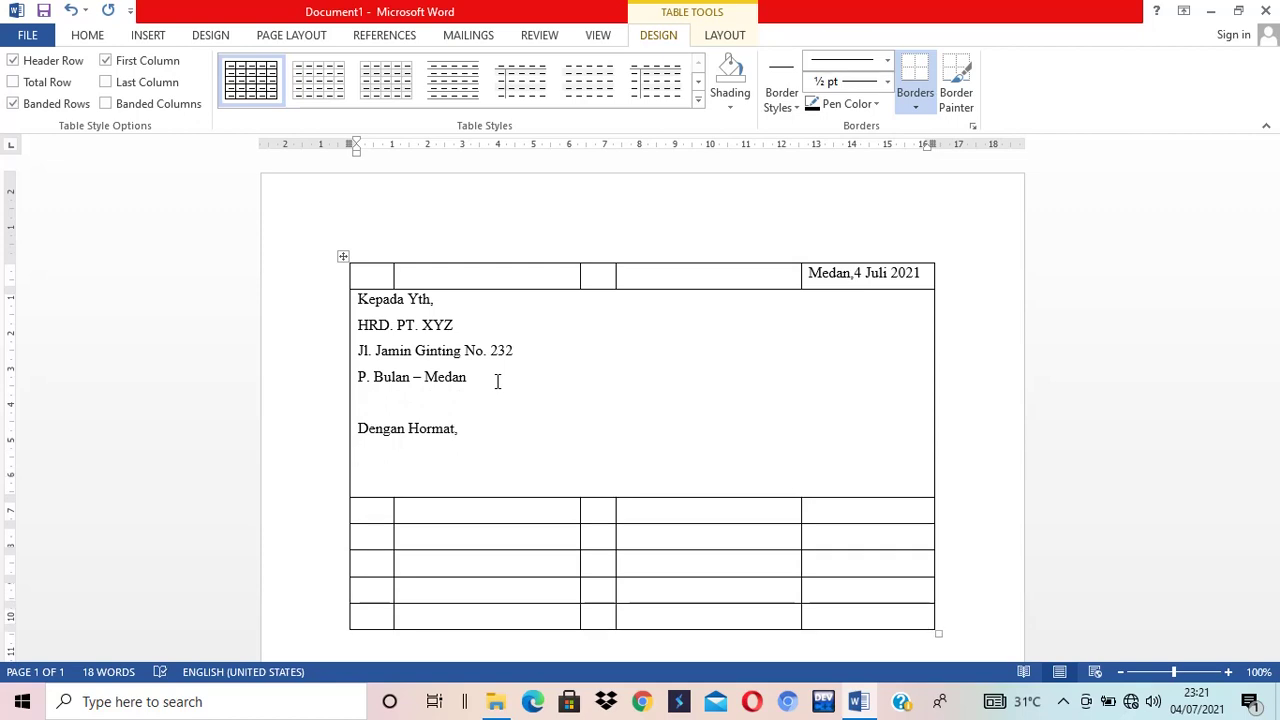
- Write the opening paragraph about the 9 Juli 2021 newspaper ad for a staff vacancy at PT. XYZ
type("Berdasarkan informas")
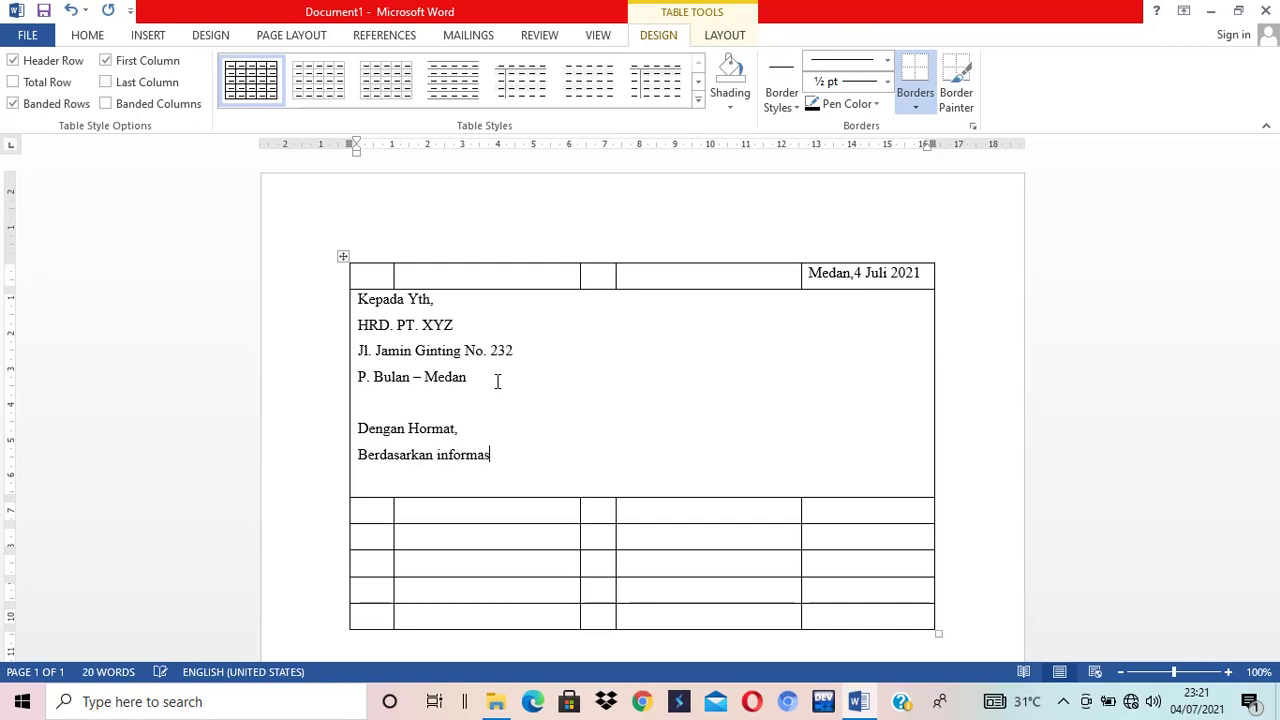
type("i")
type(" dari harian surat kaba")
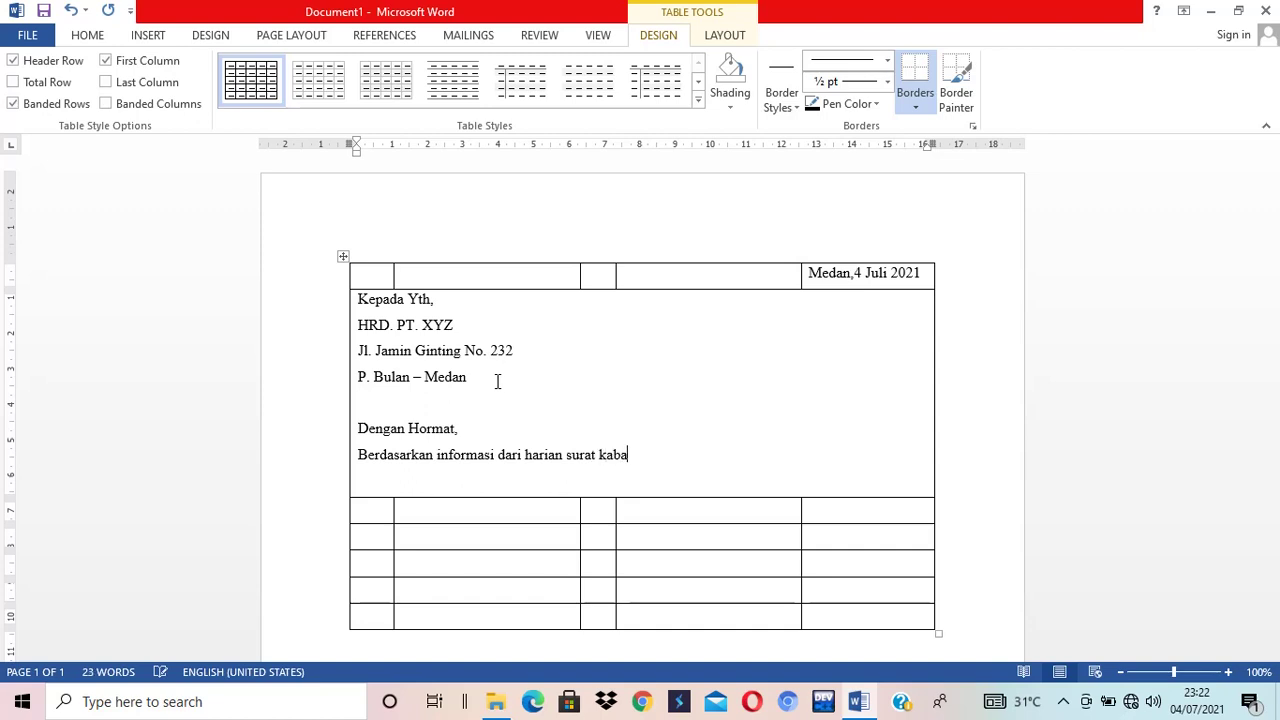
type("r X,")
key("BackSpace")
type("pada tanggal 9")
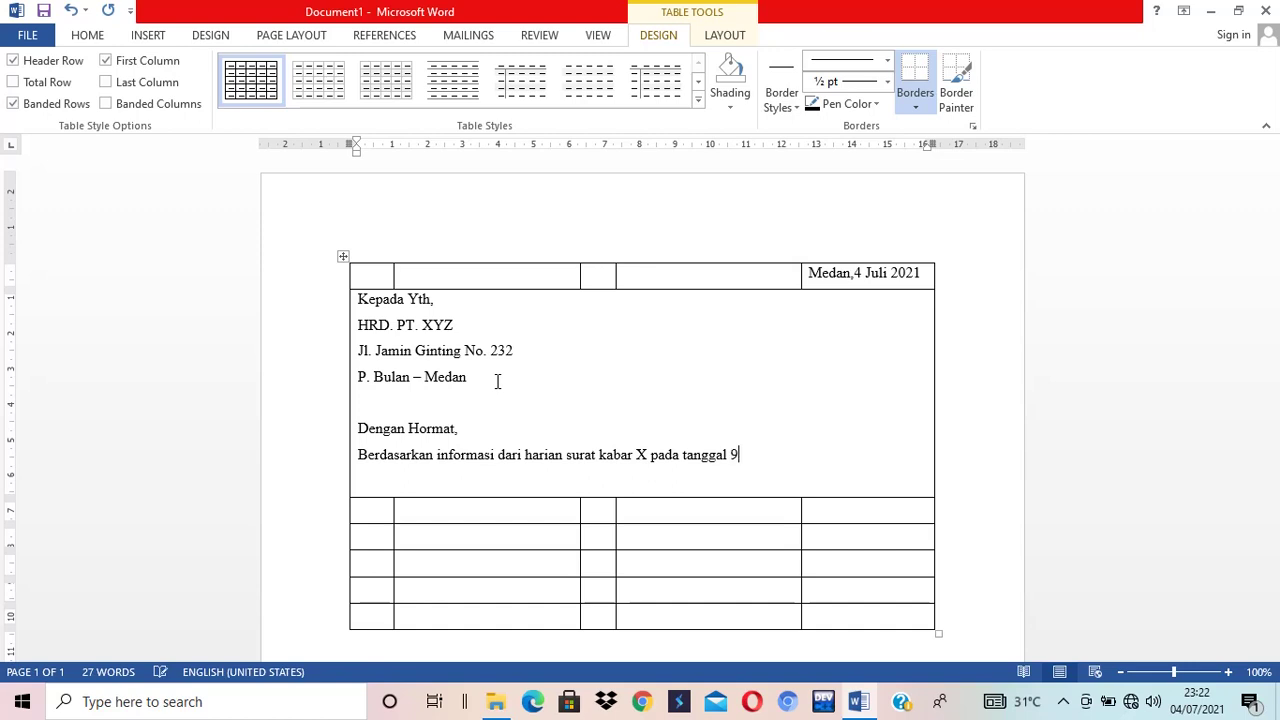
type(" Juli 2021, bahwa PT")
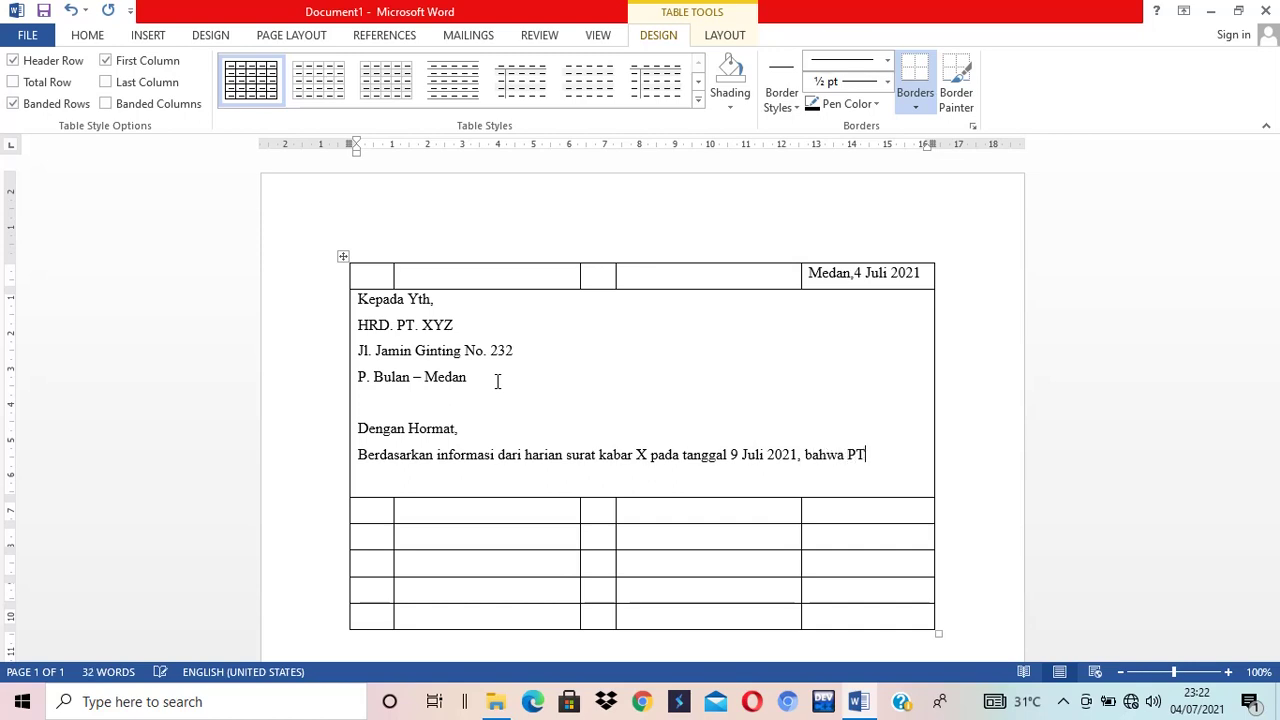
type(". XYZ sedang ")
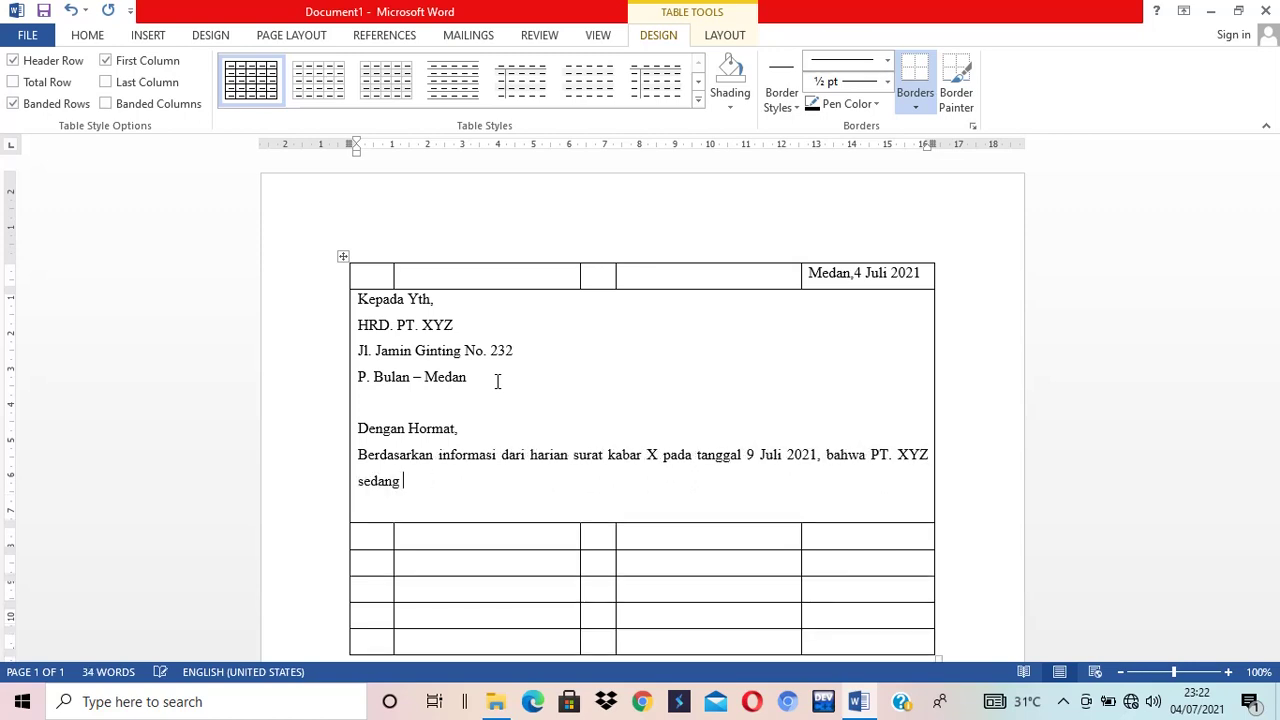
type("membuka lowongan ")
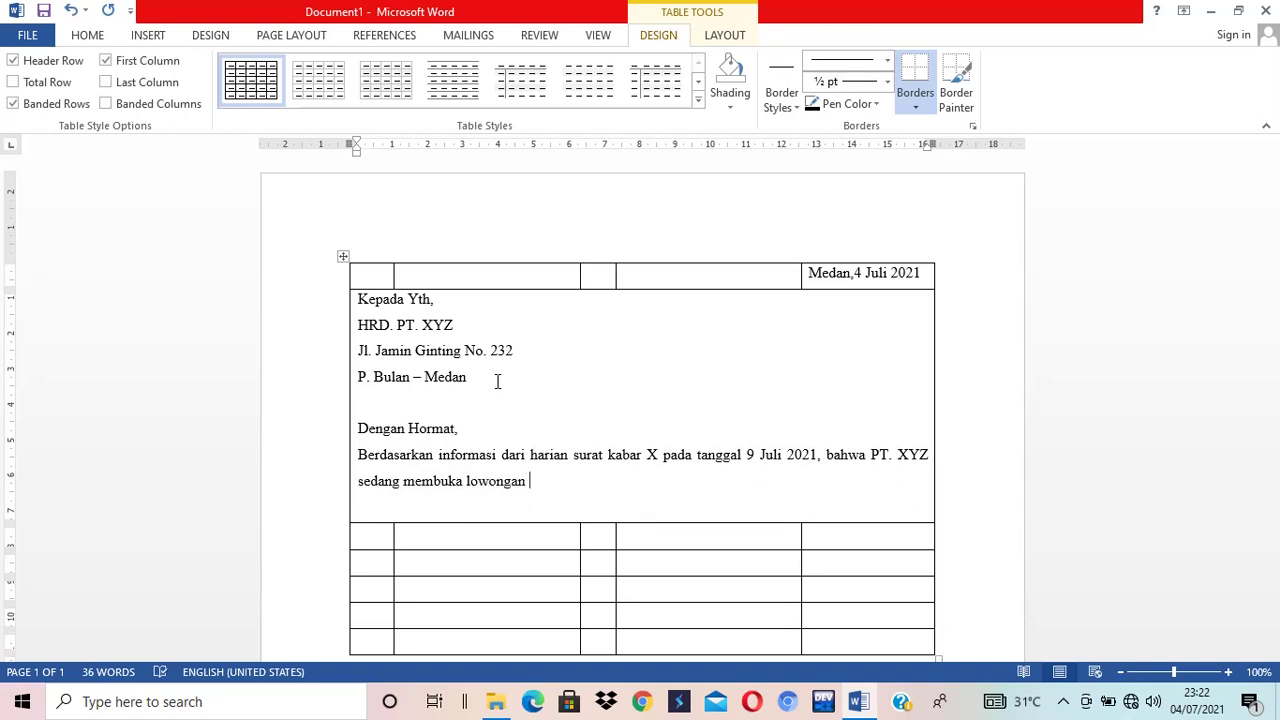
type("perkerjaan sebagai staff")
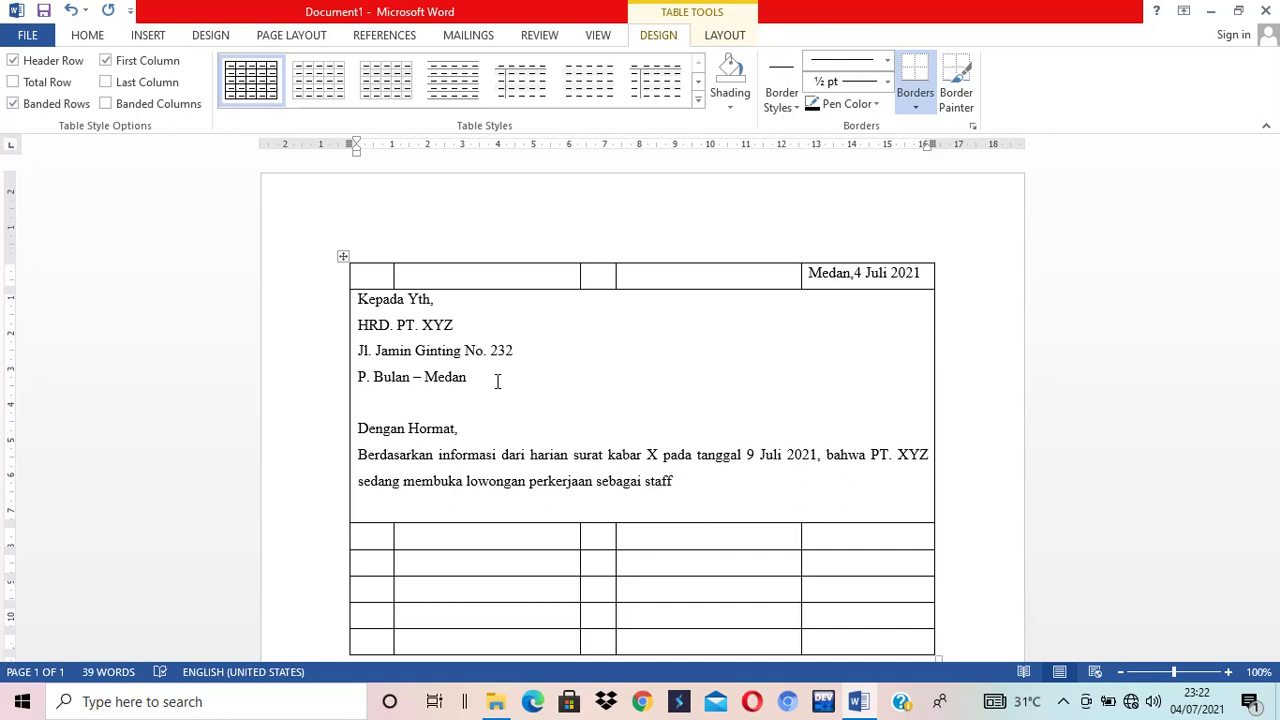
type(". Maka deng")
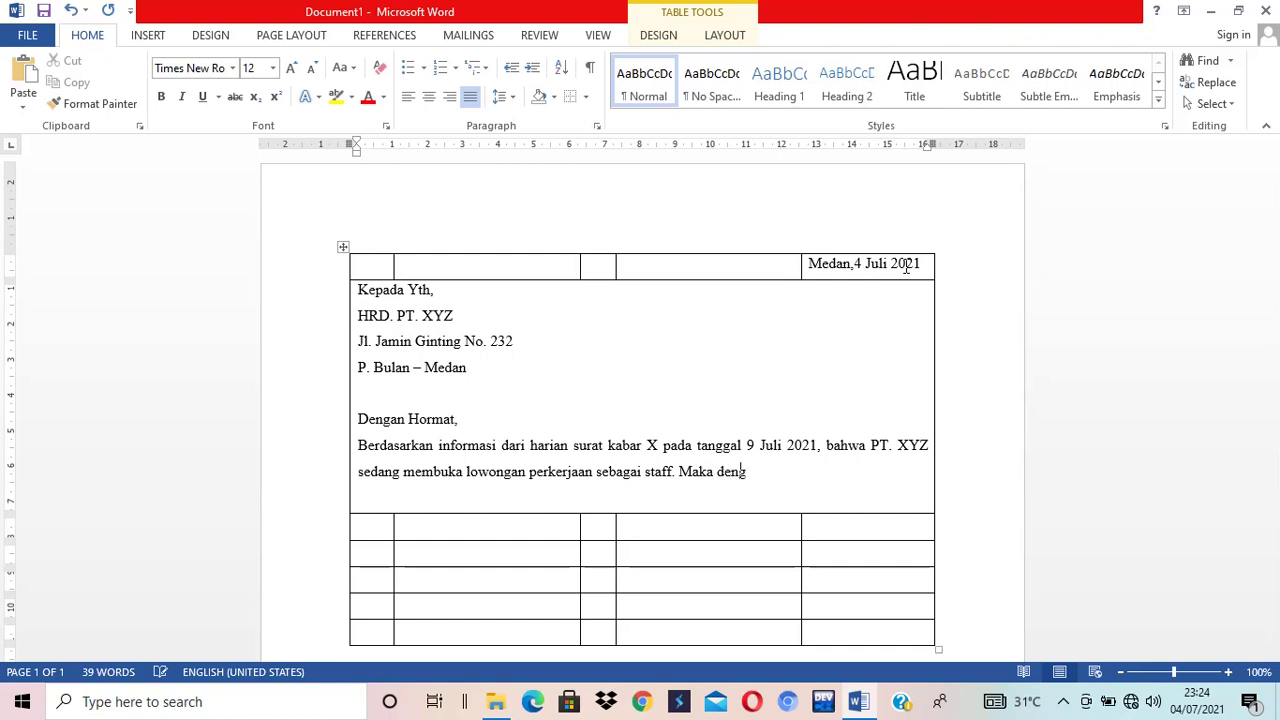
type("an ini")
key("BackSpace")
key("BackSpace")
key("BackSpace")
key("BackSpace")
type("surat lamara")
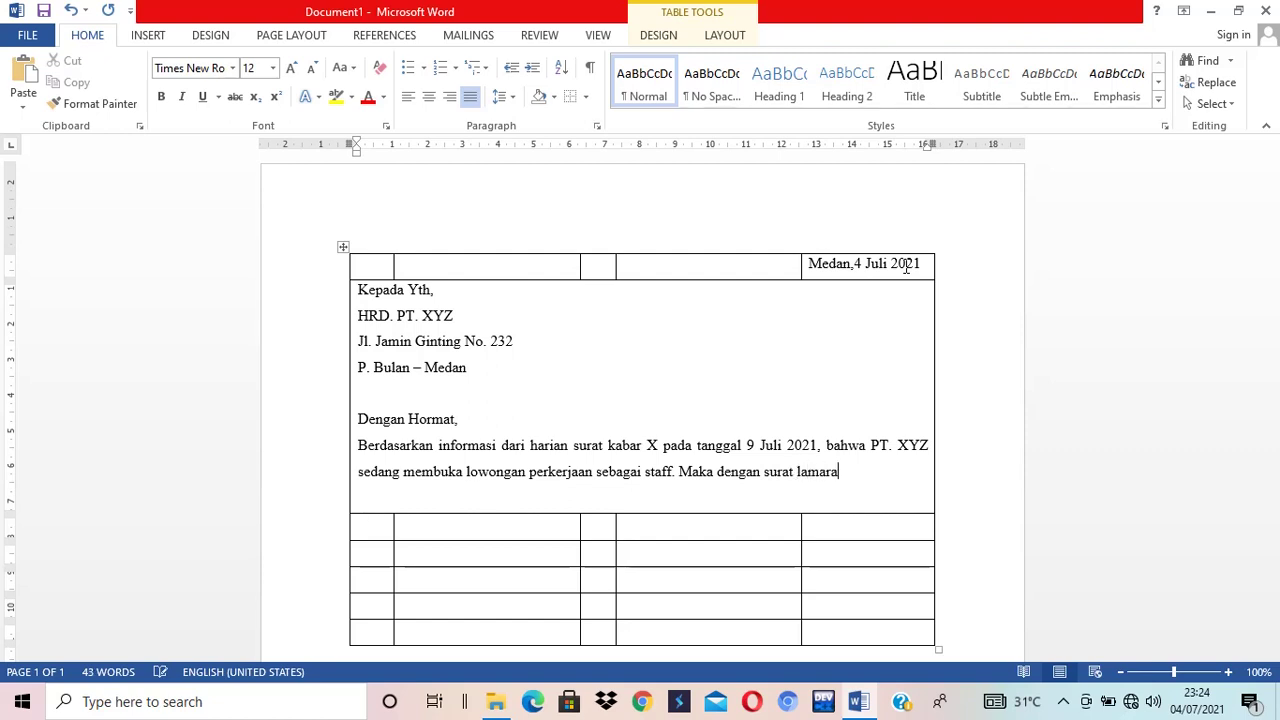
type("n ini saya beri")
key("BackSpace")
type("minat")
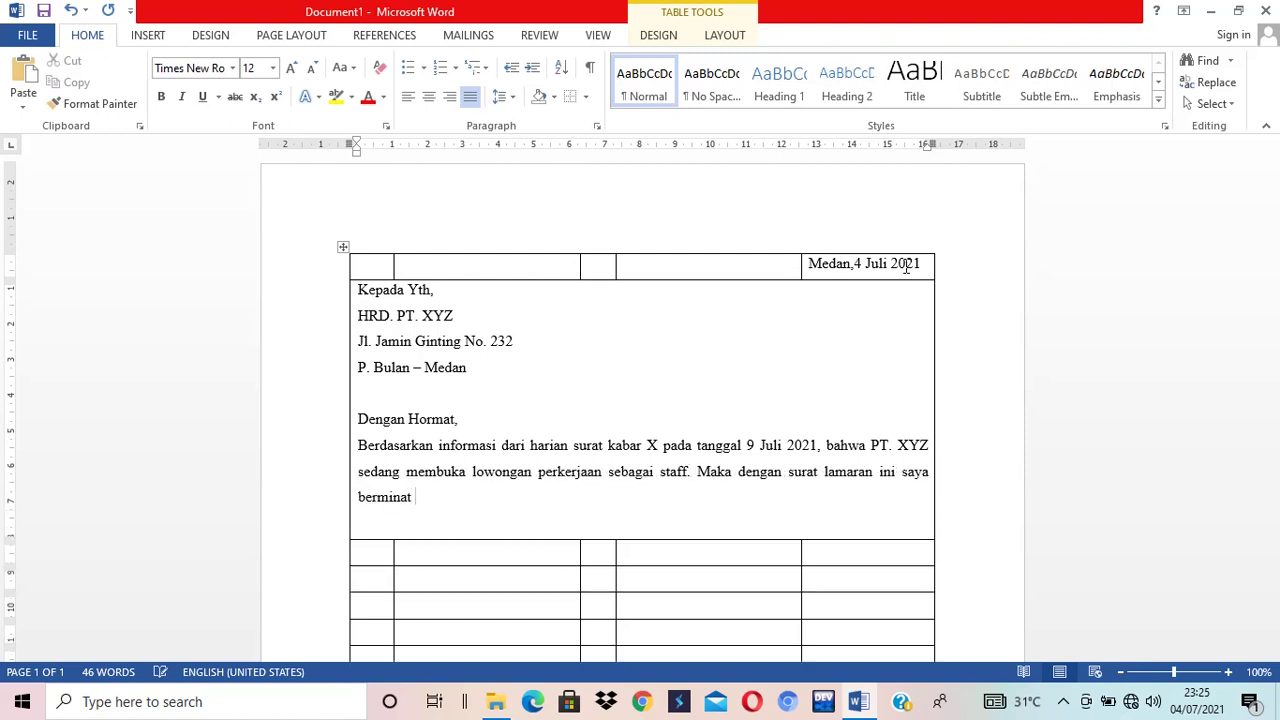
type(" untuk mengisi lowong")
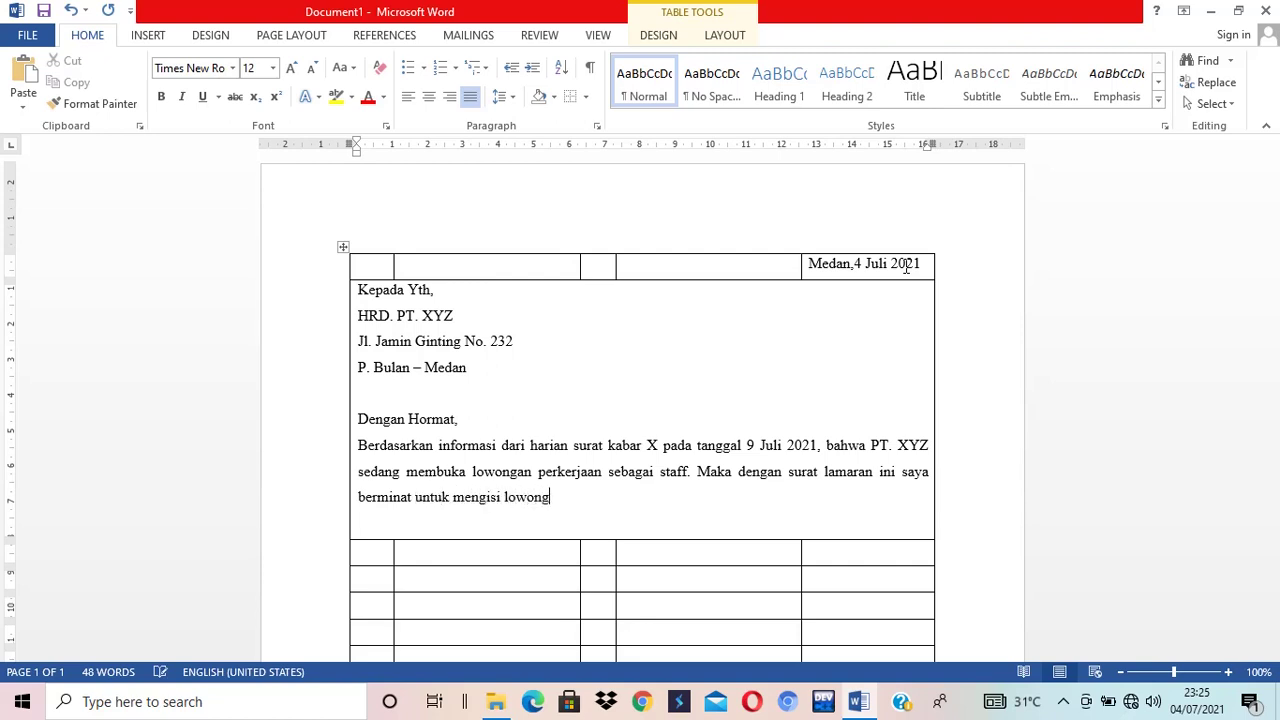
type("an perkerjaan tersebut.")
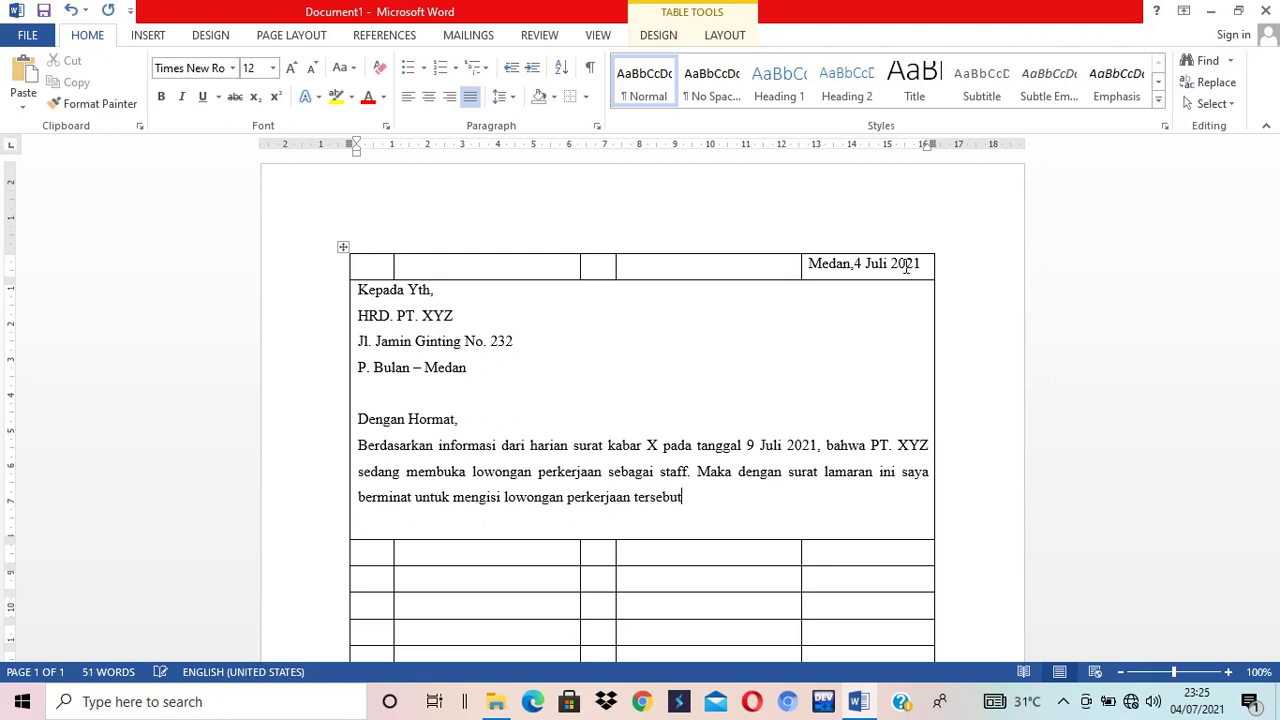
- Add the line 'berikut ini data diri saya :' below the paragraph
key("Return")
type("ada")
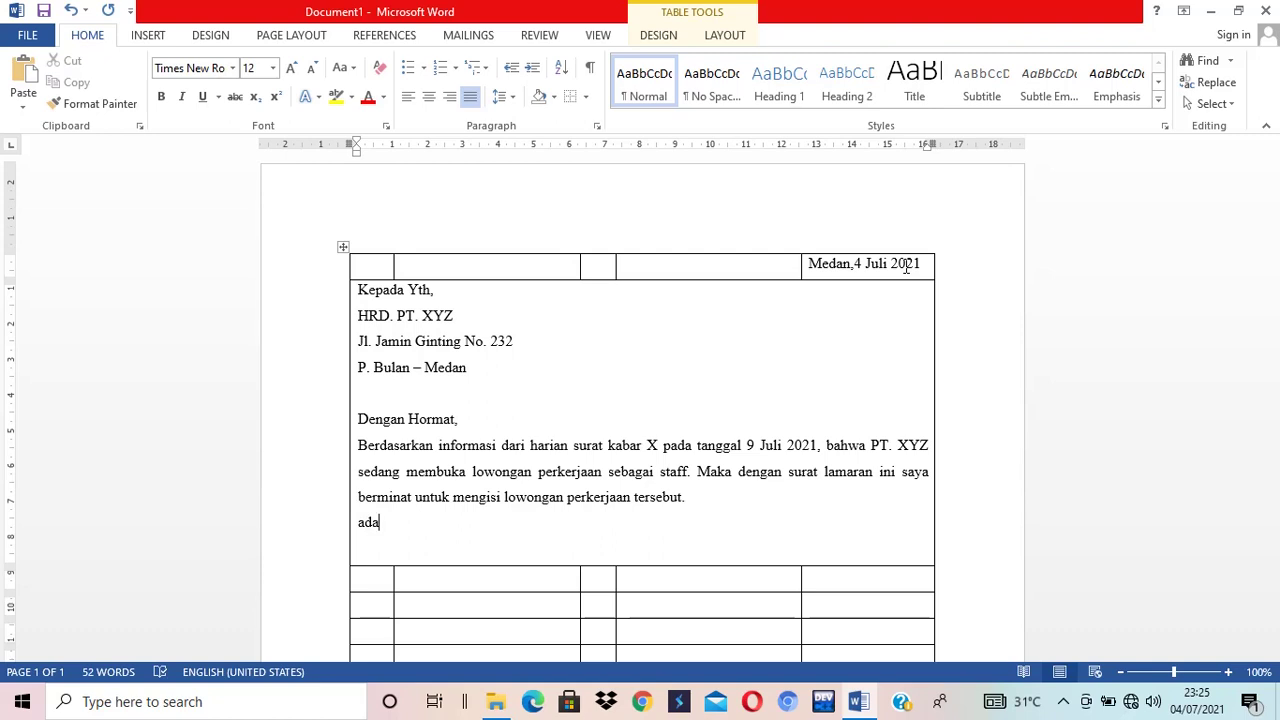
key("BackSpace")
key("BackSpace")
key("BackSpace")
type("berikut ini data diri saya")
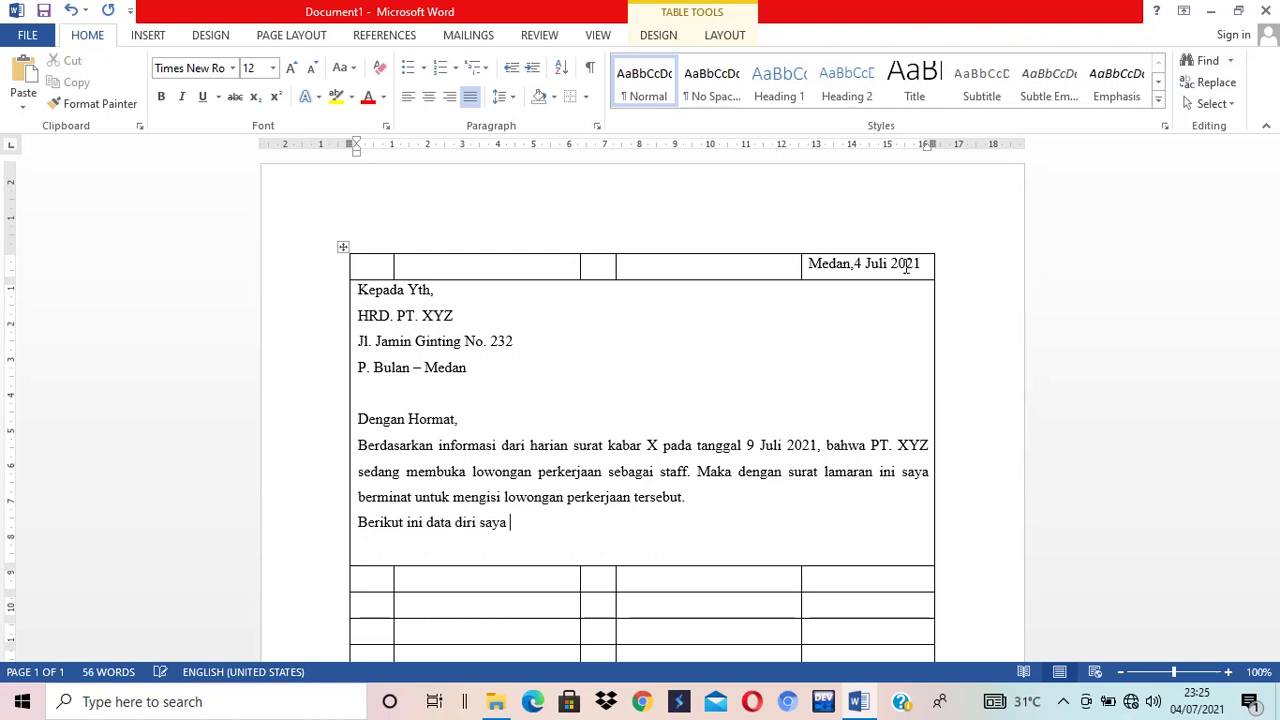
type(" :")
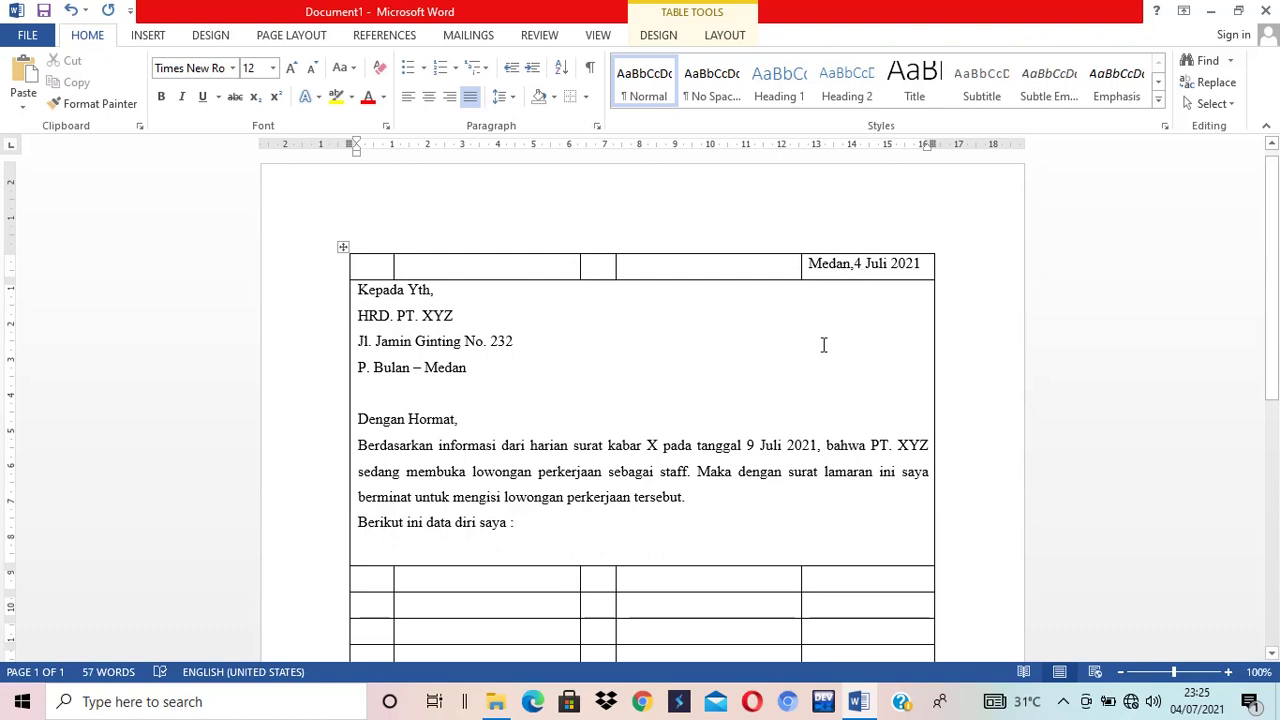
scroll(817, 350, "down", 1)
- Merge the fourth and fifth cells of the first data row into one wide cell
scroll(817, 357, "down", 1)
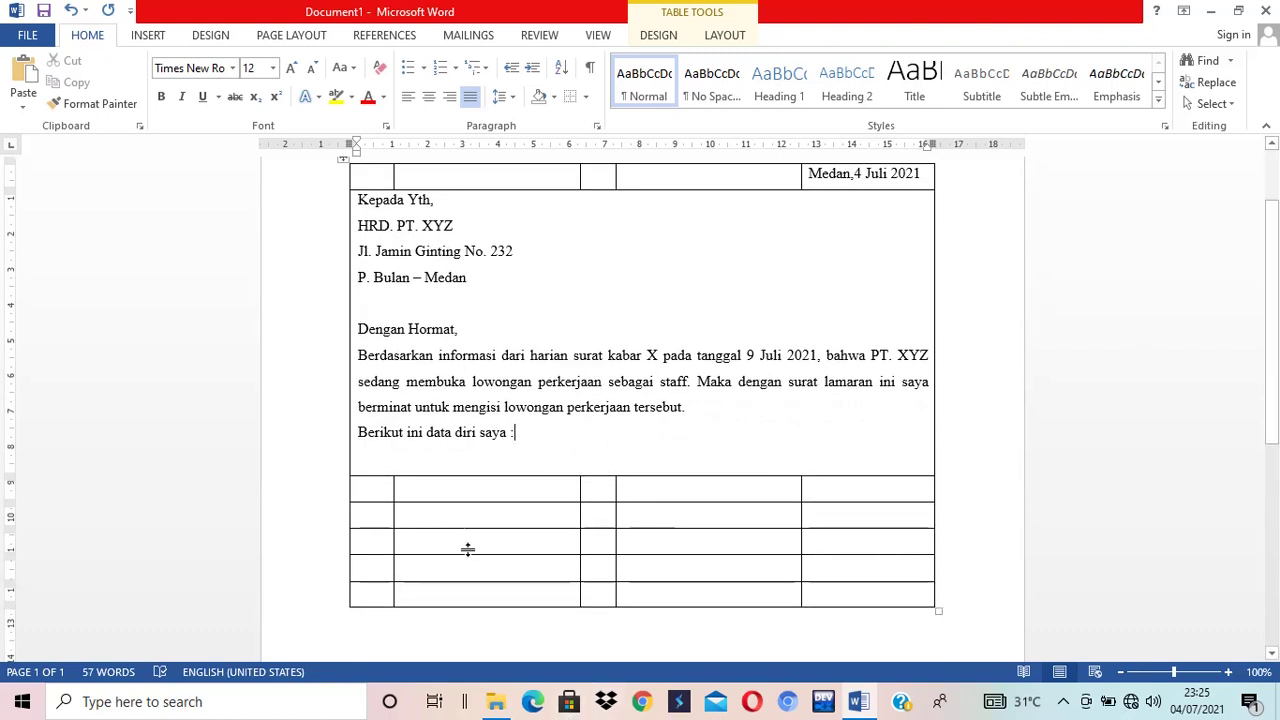
left_click(413, 487)
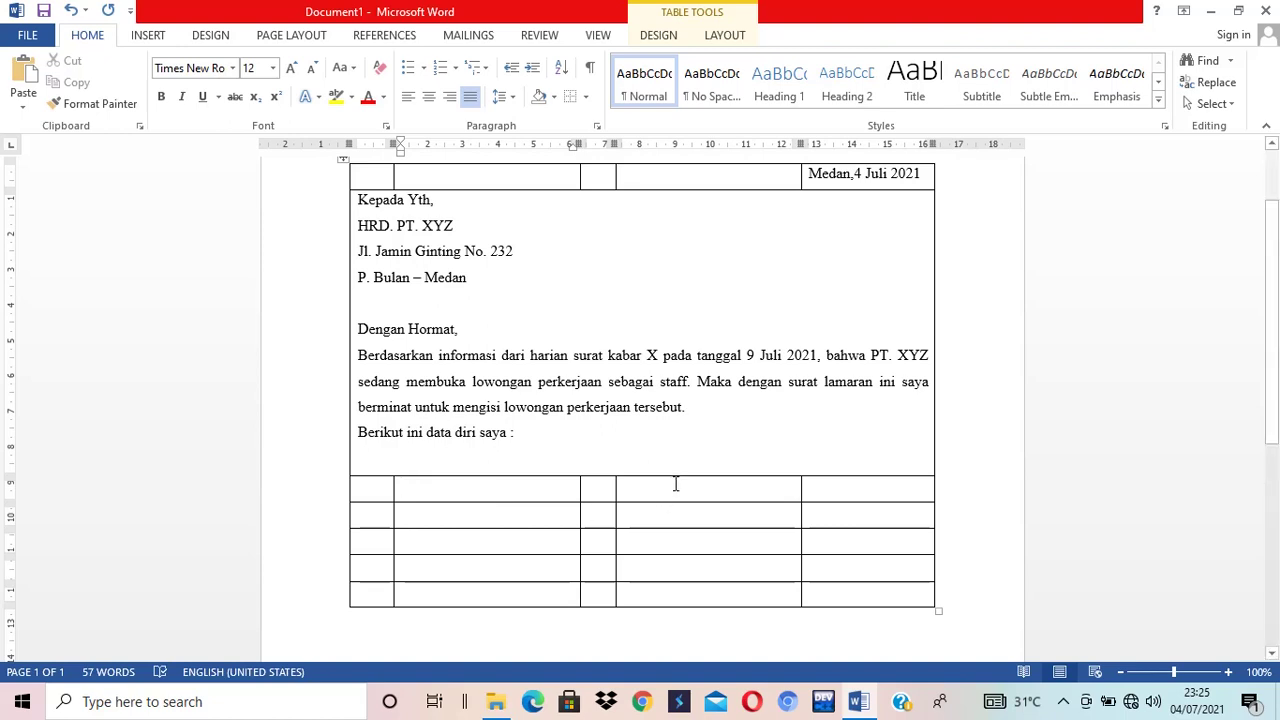
left_click_drag(677, 482, 863, 489)
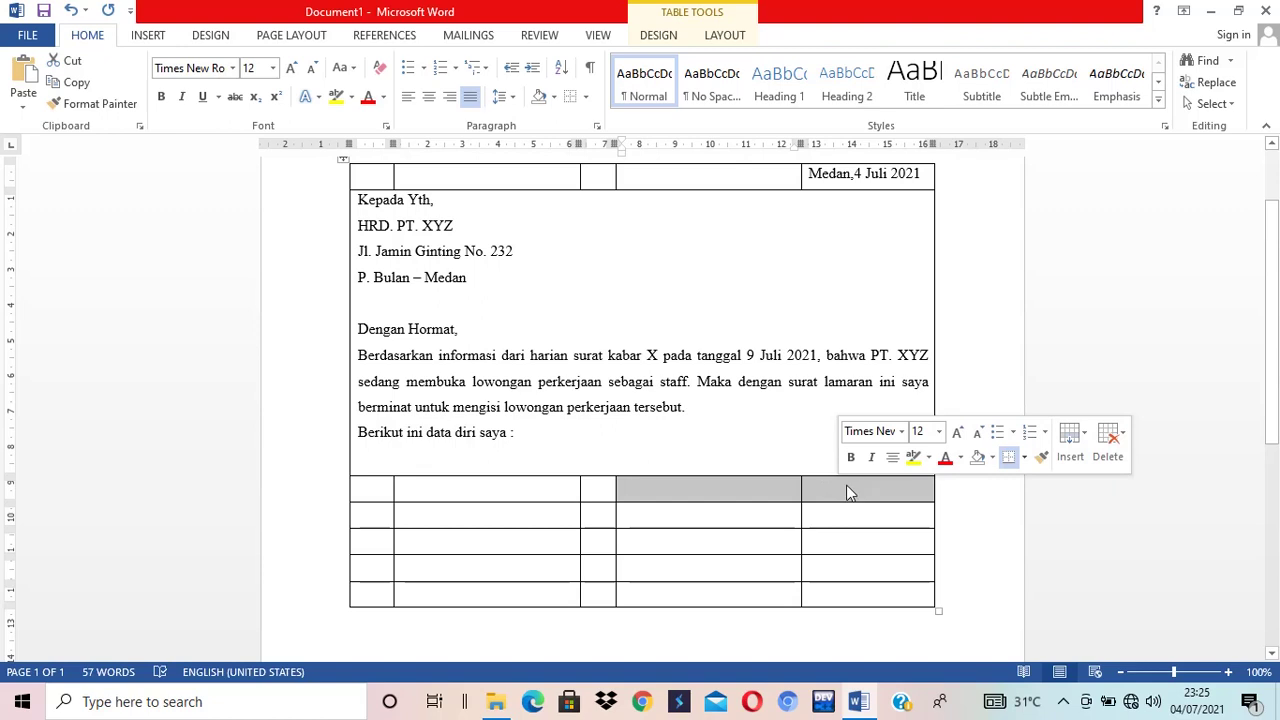
right_click(836, 486)
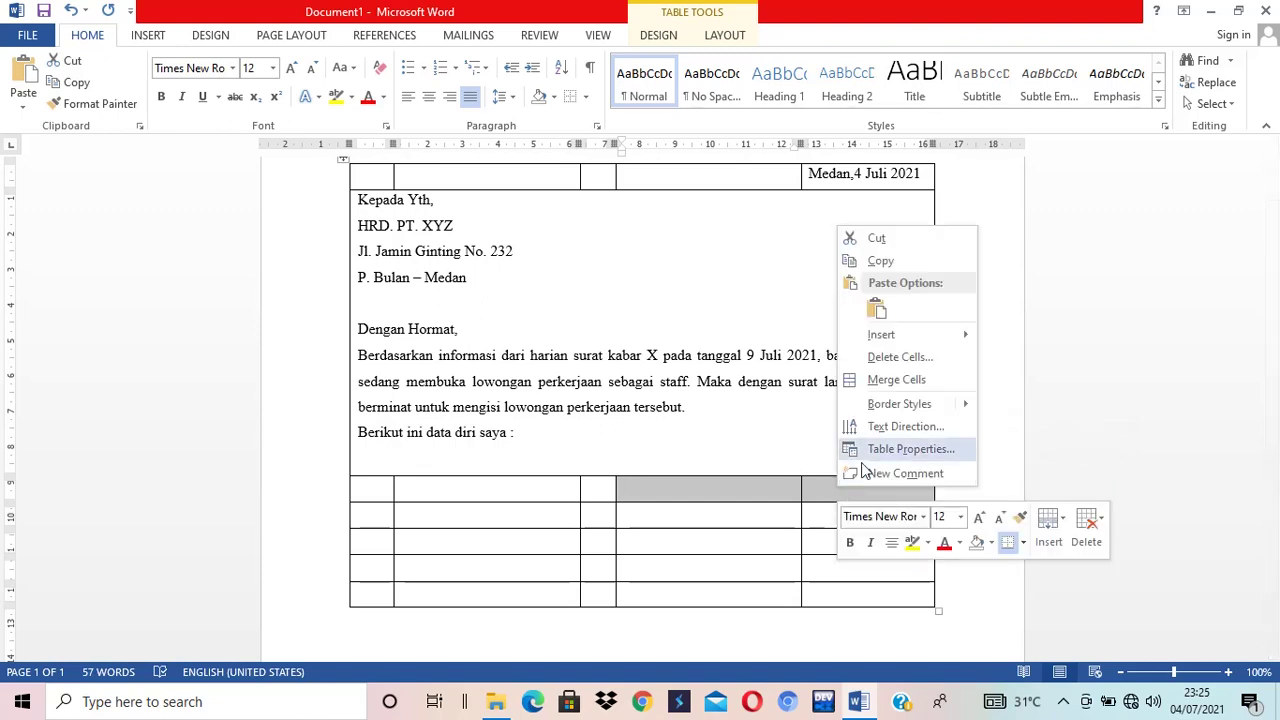
left_click(880, 379)
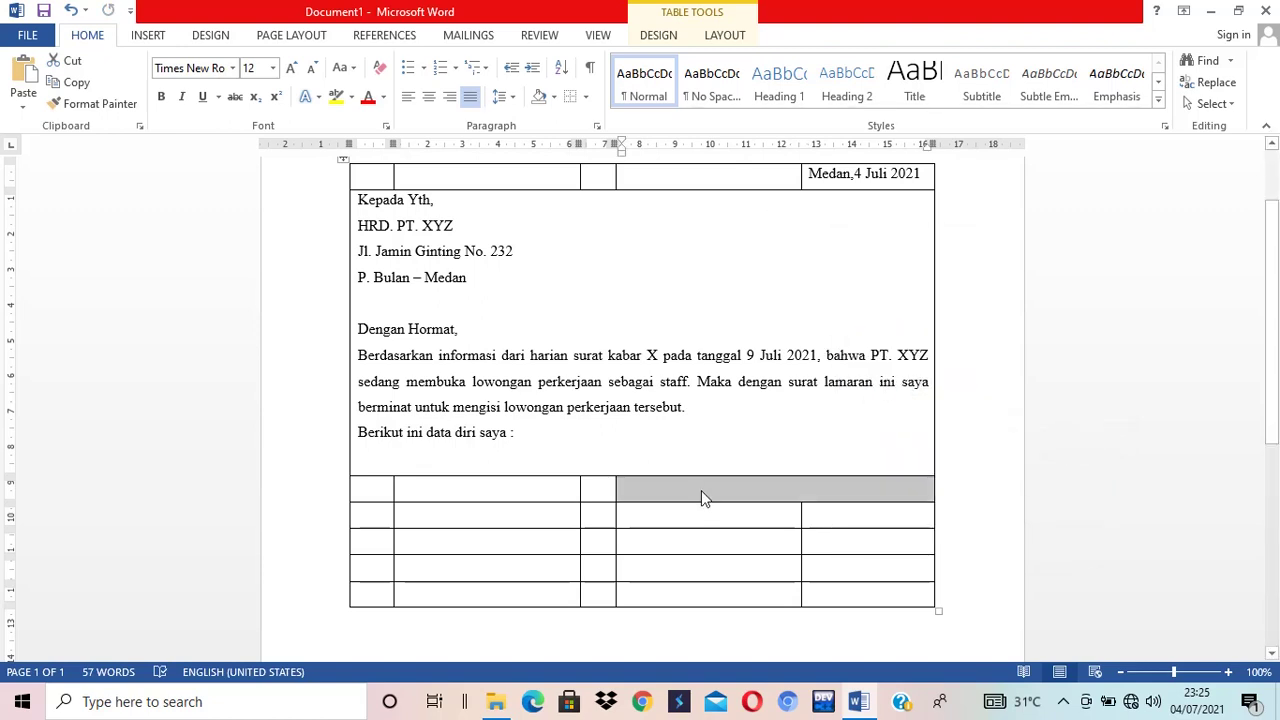
left_click(701, 490)
left_click(504, 490)
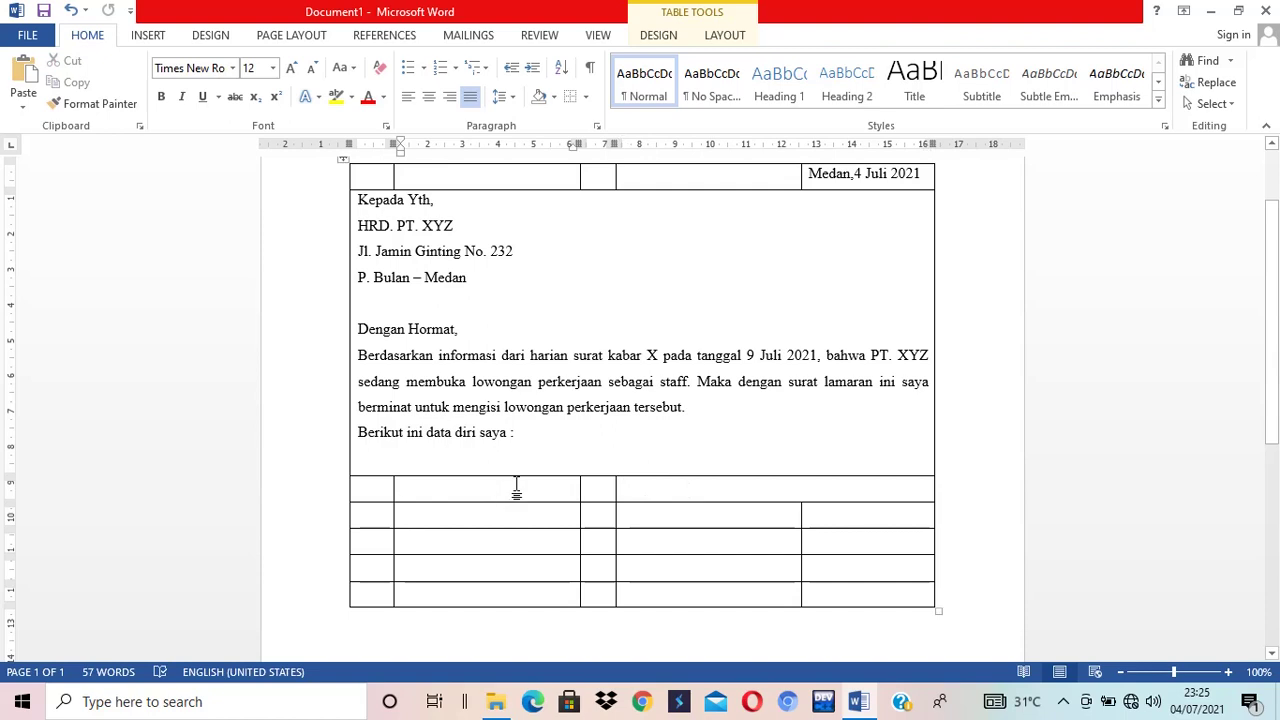
- Fill the first data row with 'Nama', ':' and the applicant's name
type("Nam")
key("BackSpace")
key("BackSpace")
type("a")
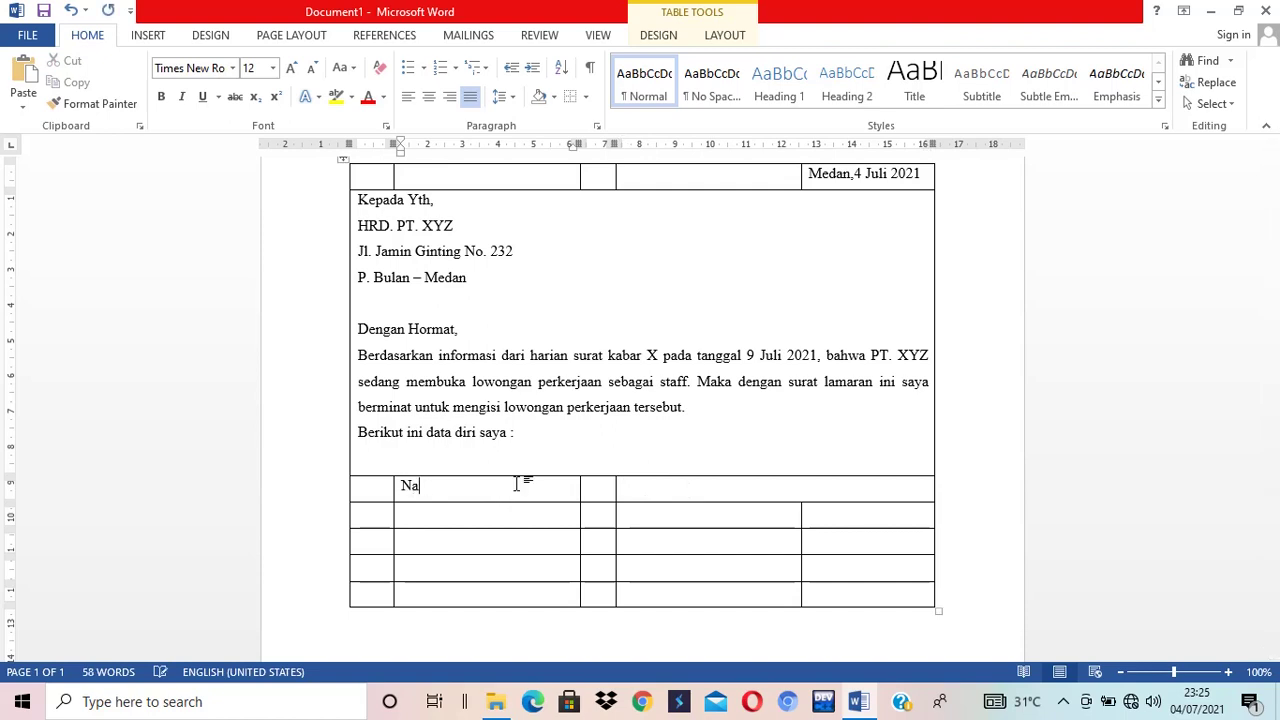
type("ma")
key("Tab")
type(":")
key("Tab")
type("Bunga")
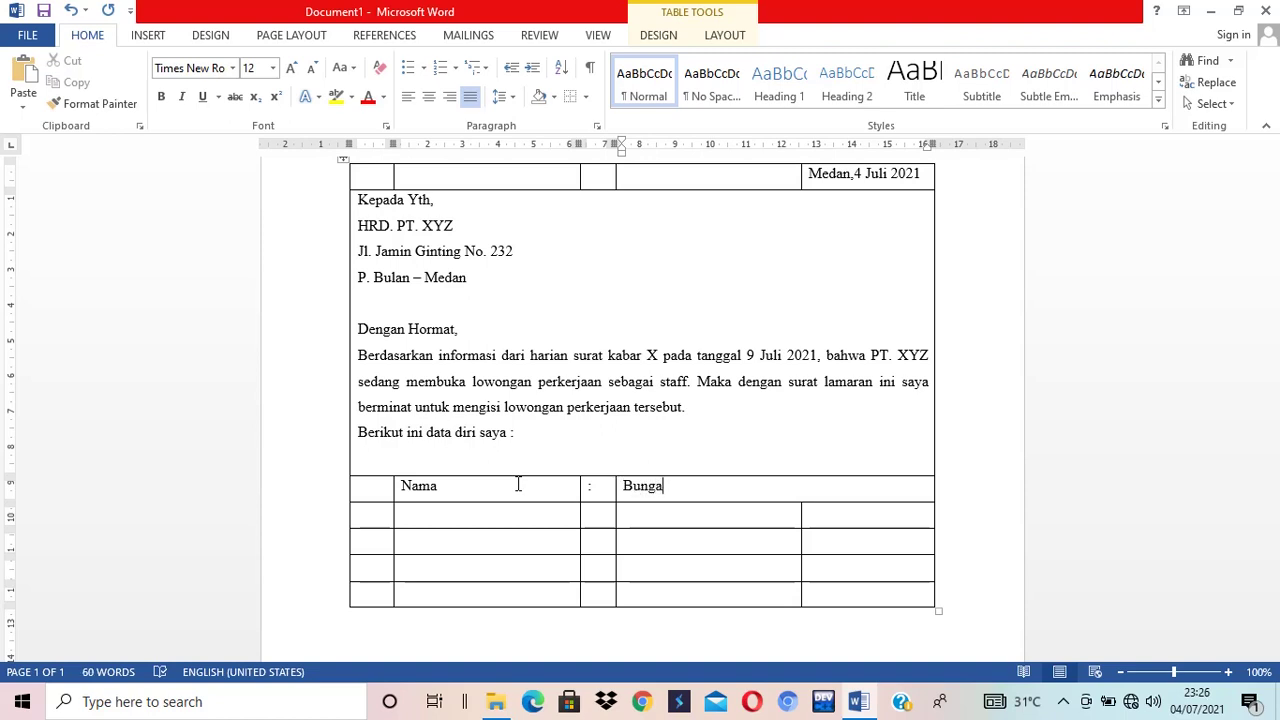
key("Return")
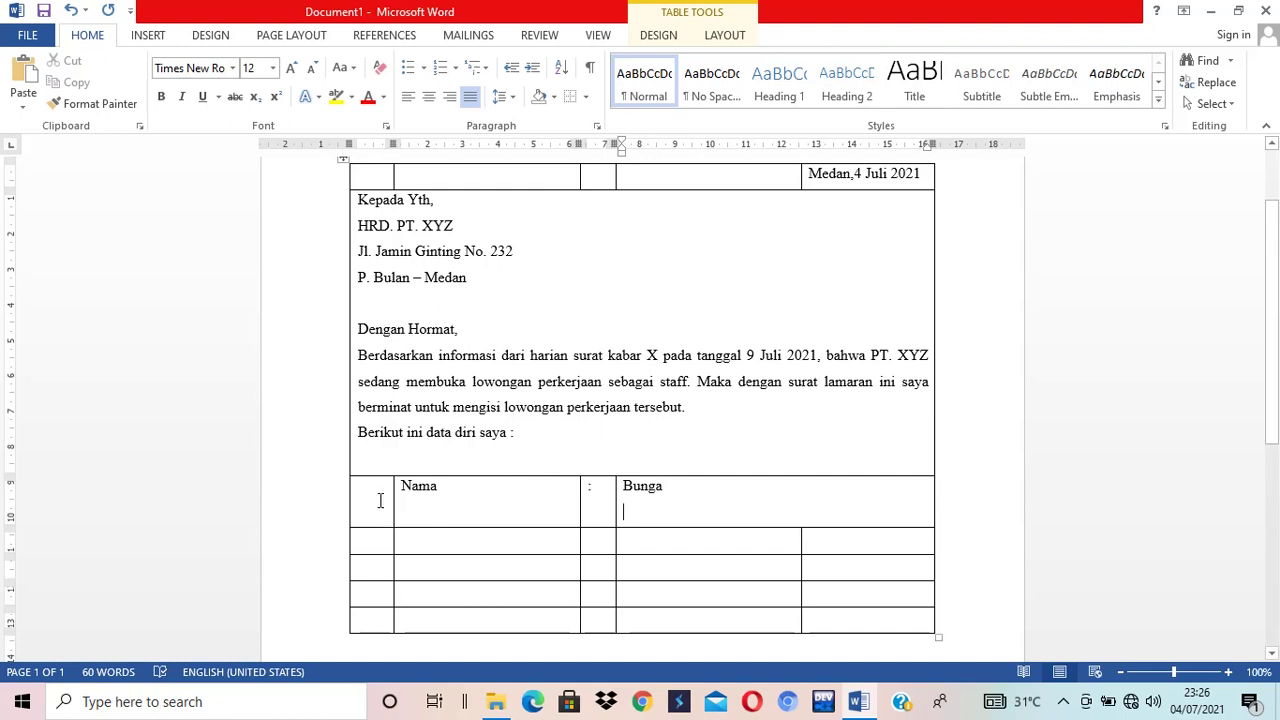
left_click(442, 490)
key("ctrl+z")
key("ctrl+z")
- Insert an empty row below the Nama row and move into its label cell
left_click(944, 486)
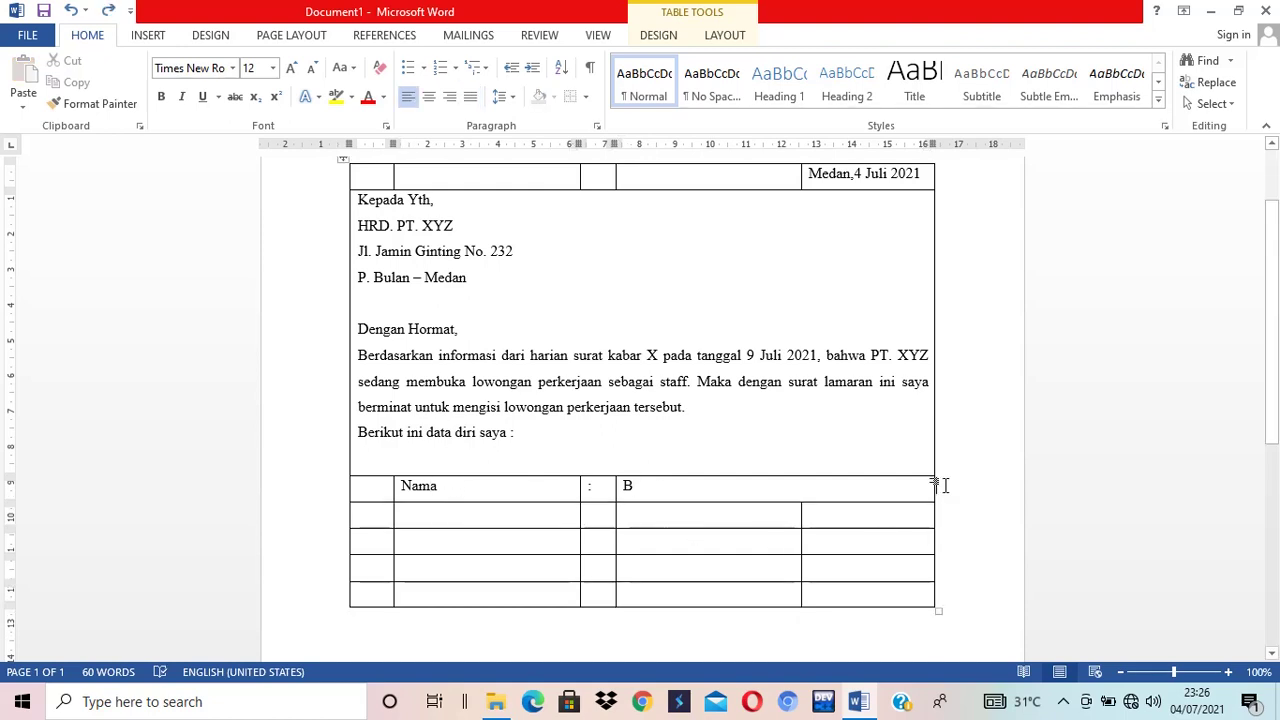
key("Return")
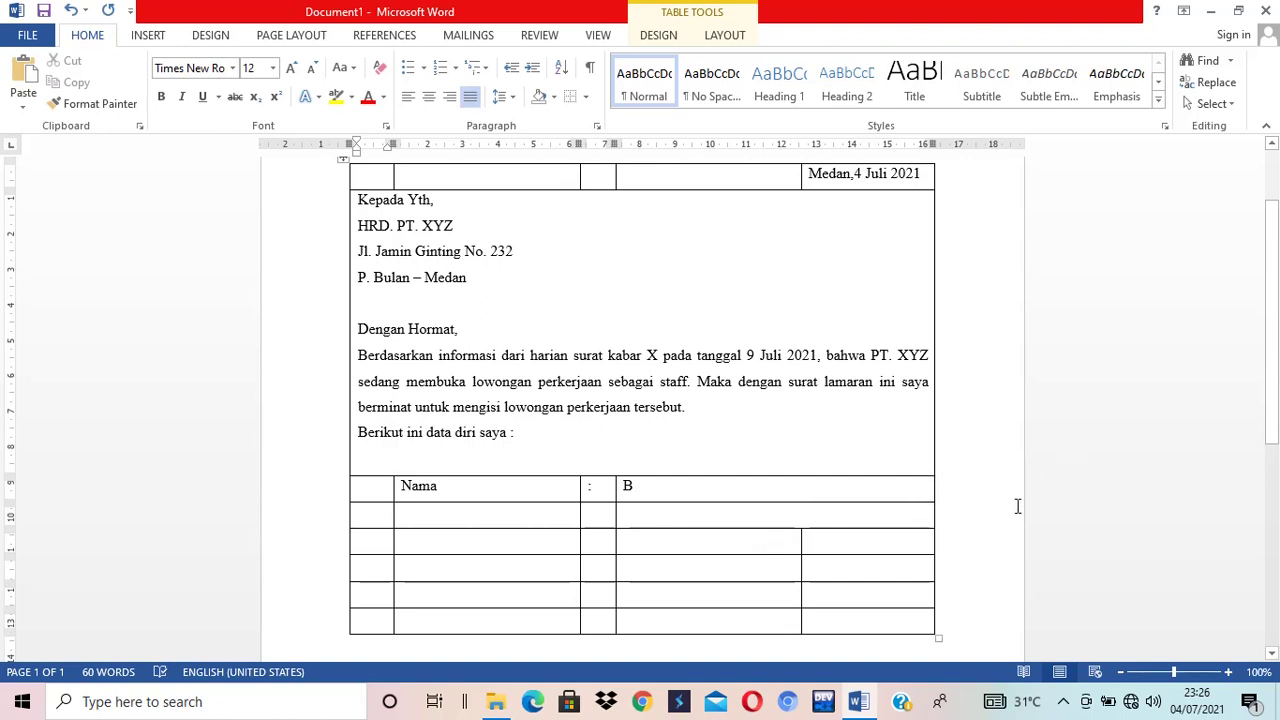
key("ctrl+z")
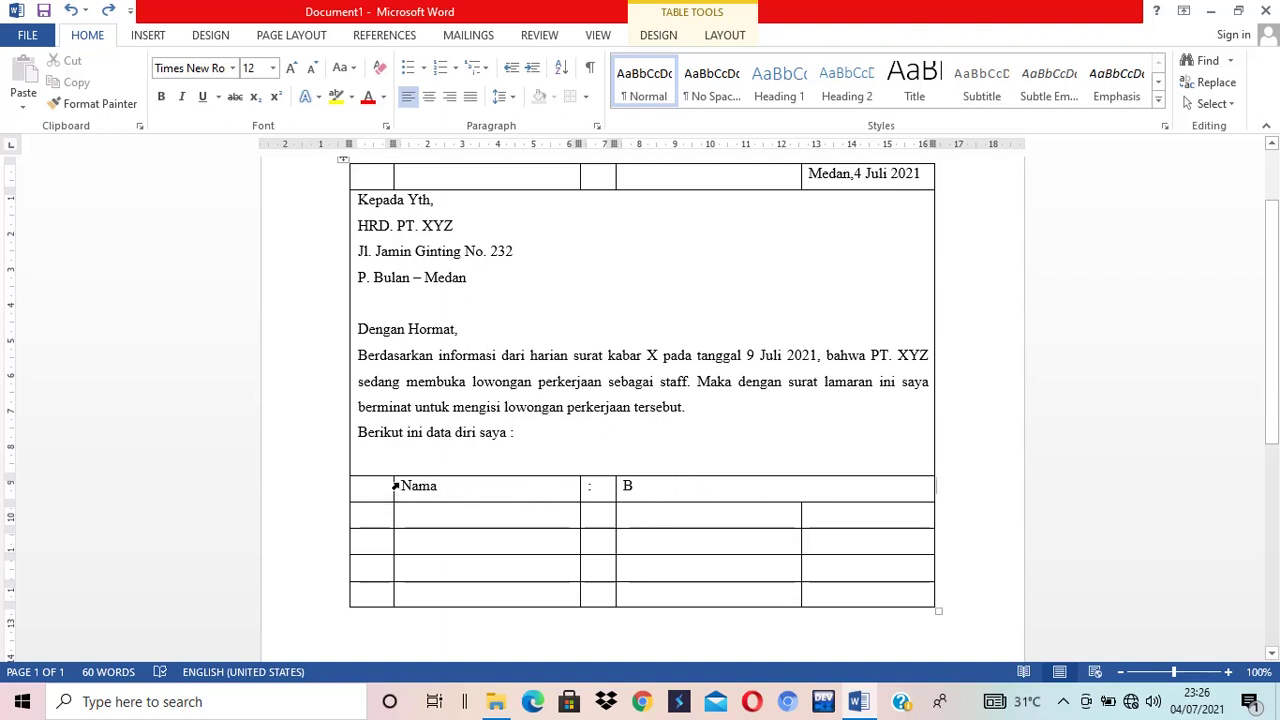
left_click_drag(412, 486, 1012, 480)
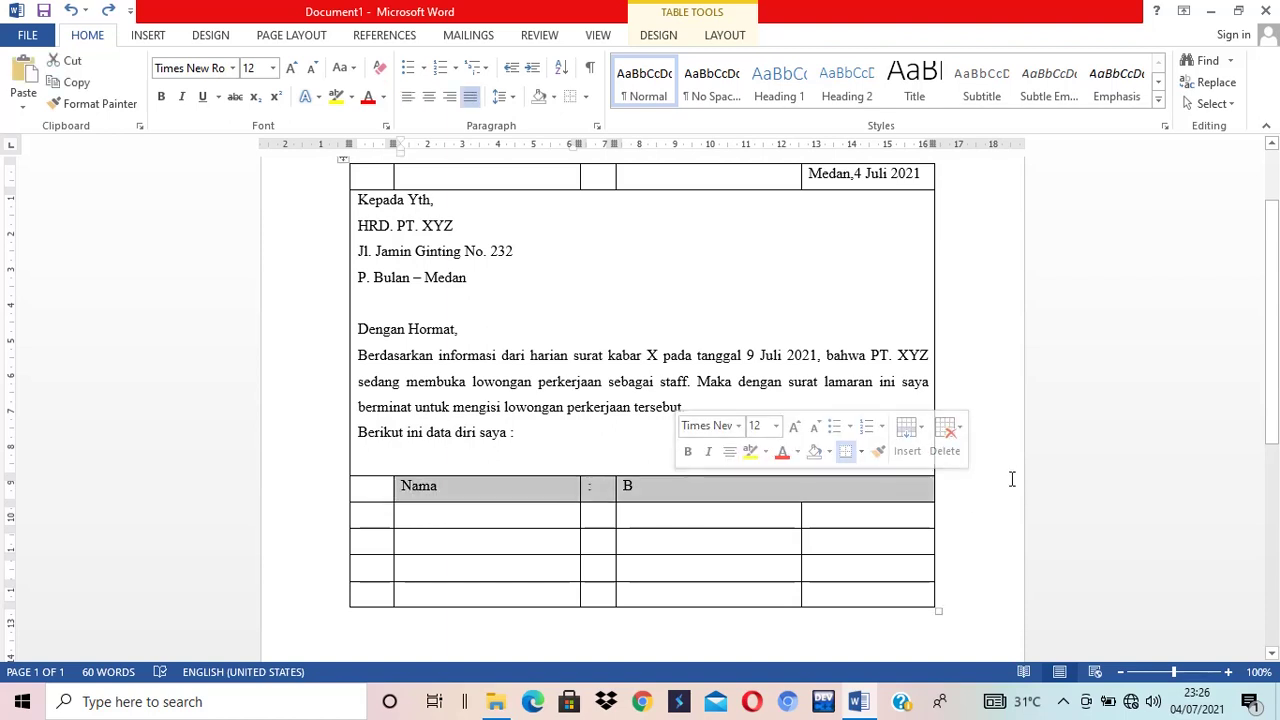
left_click(952, 490)
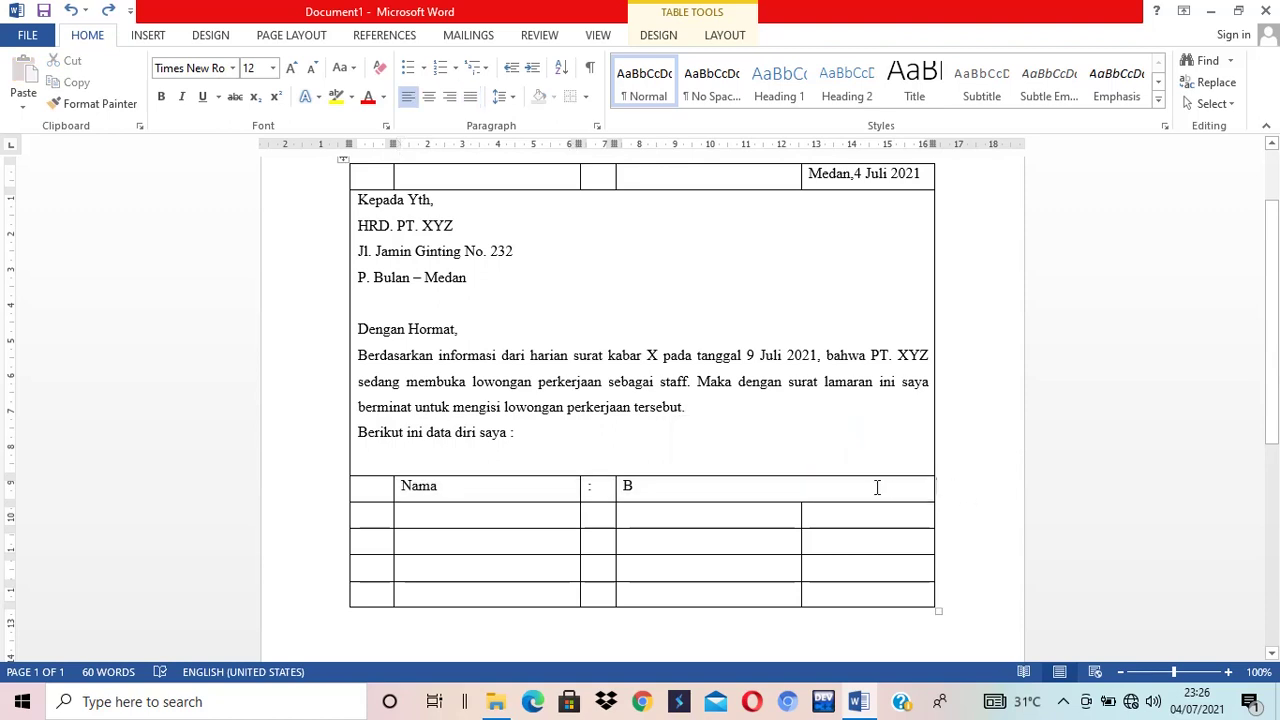
left_click(878, 488)
left_click(944, 490)
key("Return")
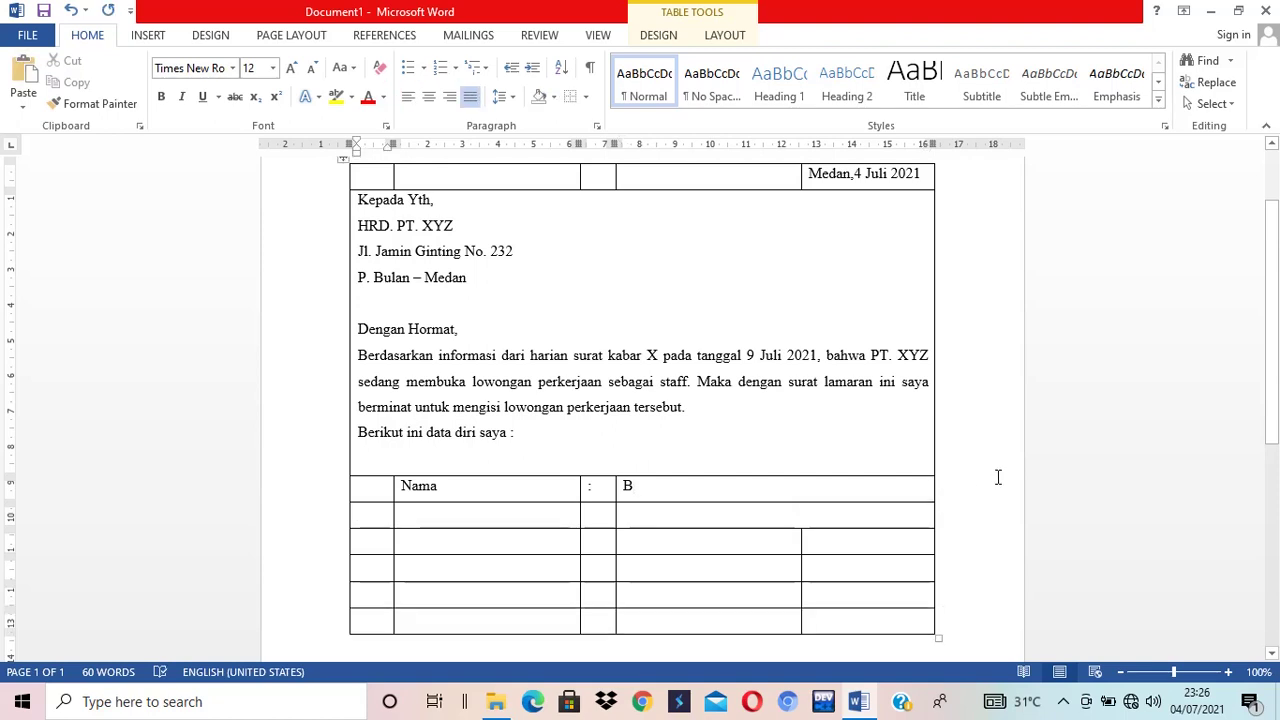
key("Tab")
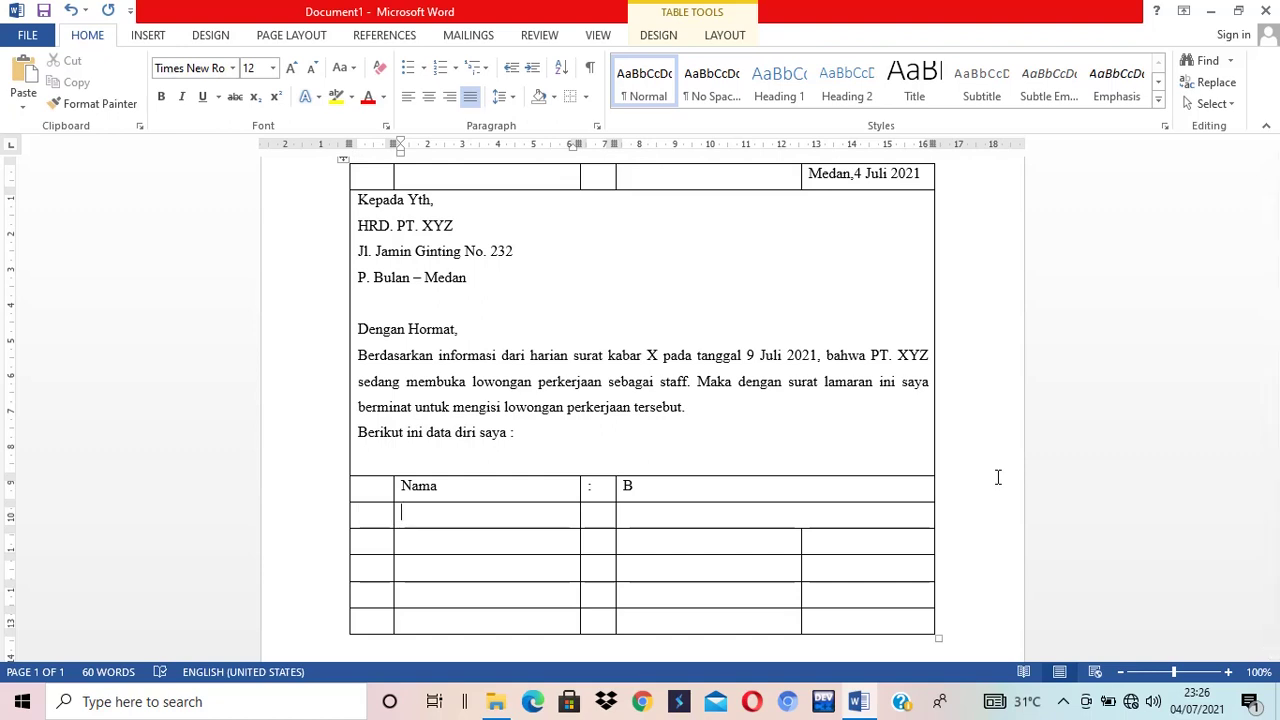
- Fill a 'Tempat, Tanggal Lahir' row with the birthplace and date, then add a row below
type("Tempat,")
type("Tanggal Lahir")
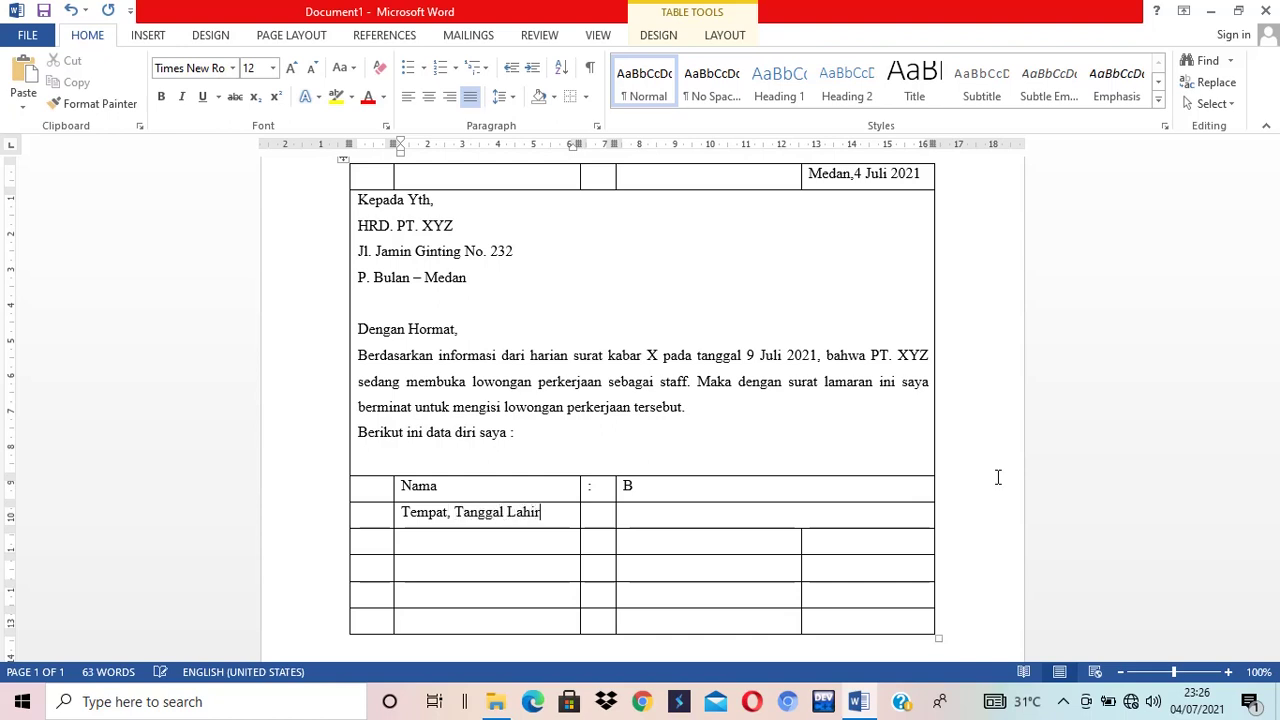
key("Tab")
type(":")
key("Tab")
type("Medan, ")
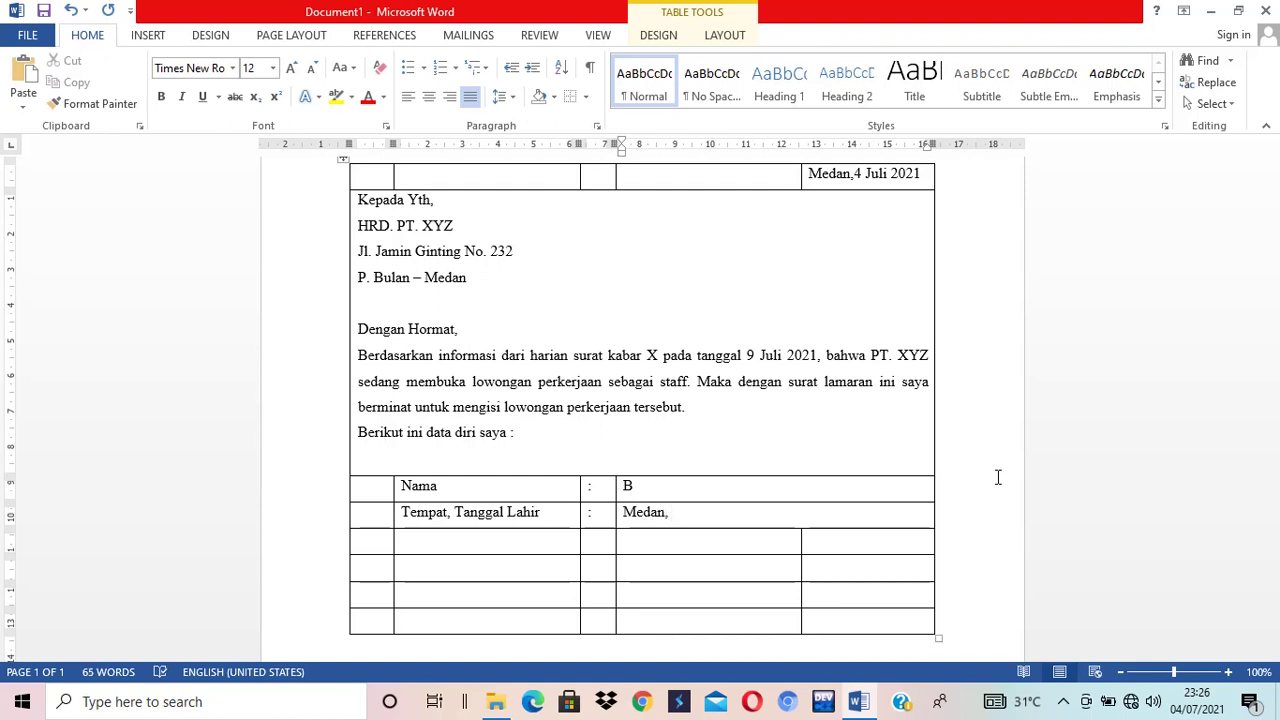
type("10 Juli 1994")
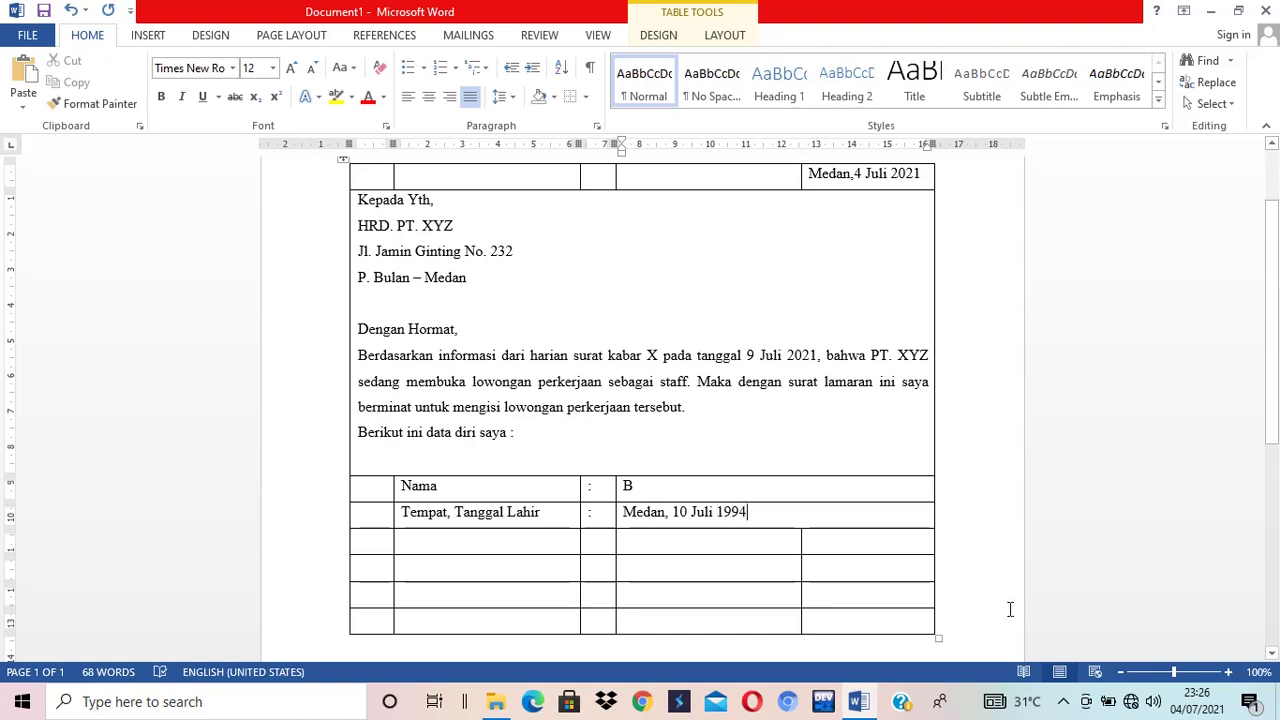
left_click(941, 518)
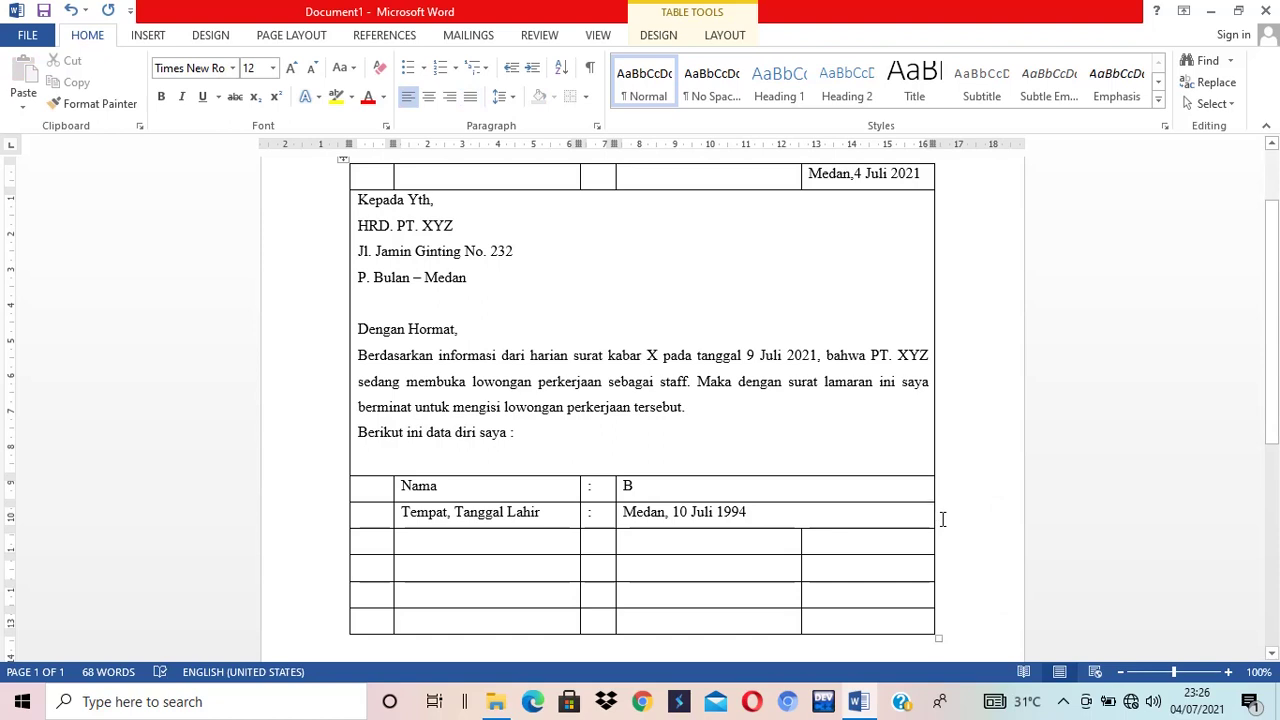
key("Return")
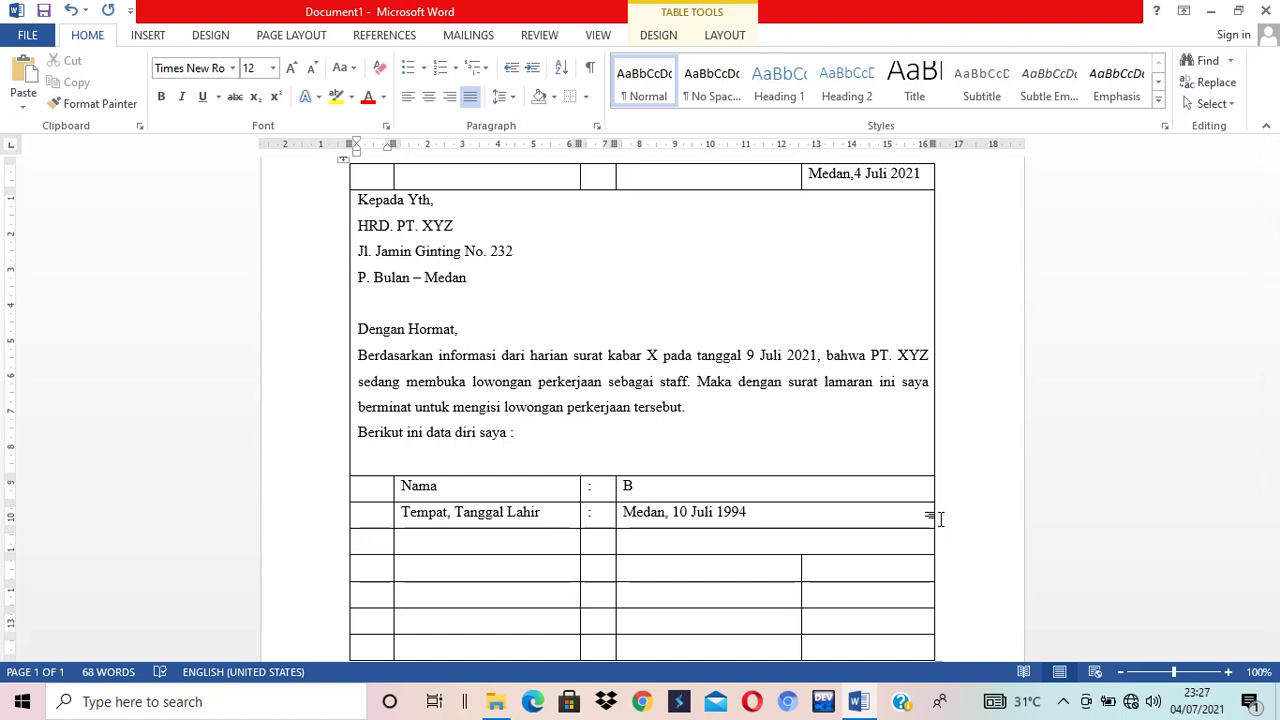
key("Tab")
- Fill a 'Jenis Kelamin : Pria' row and add two empty rows beneath it
type("Jenis Kelaim")
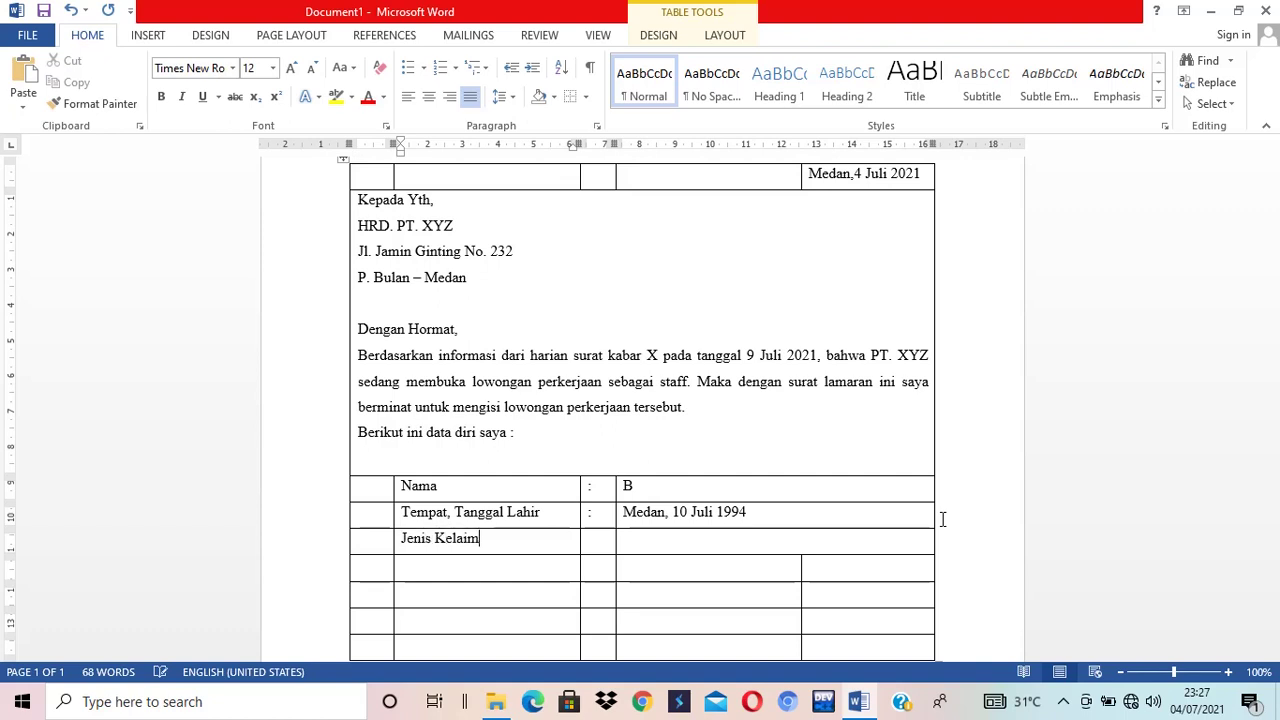
key("BackSpace")
key("BackSpace")
type("min")
key("Tab")
type(":")
key("Tab")
type("Pria")
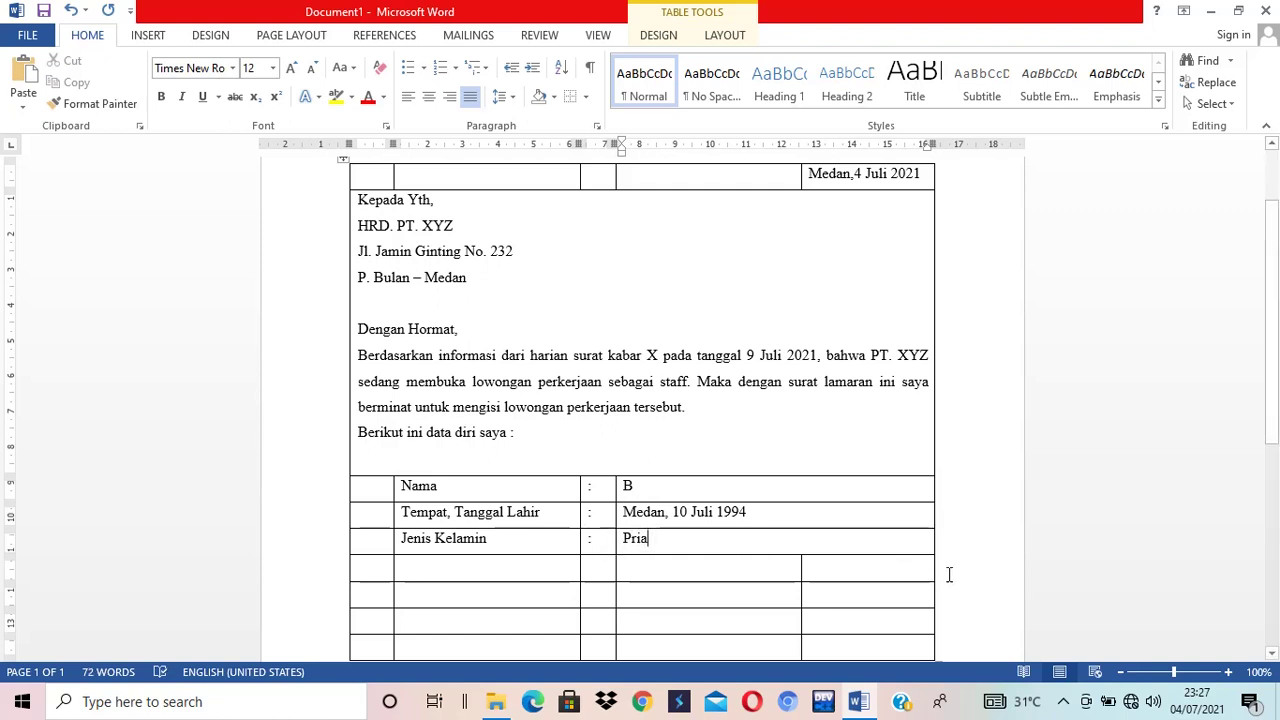
left_click(942, 544)
key("Return")
key("Return")
left_click(948, 572)
key("Return")
scroll(925, 520, "down", 1)
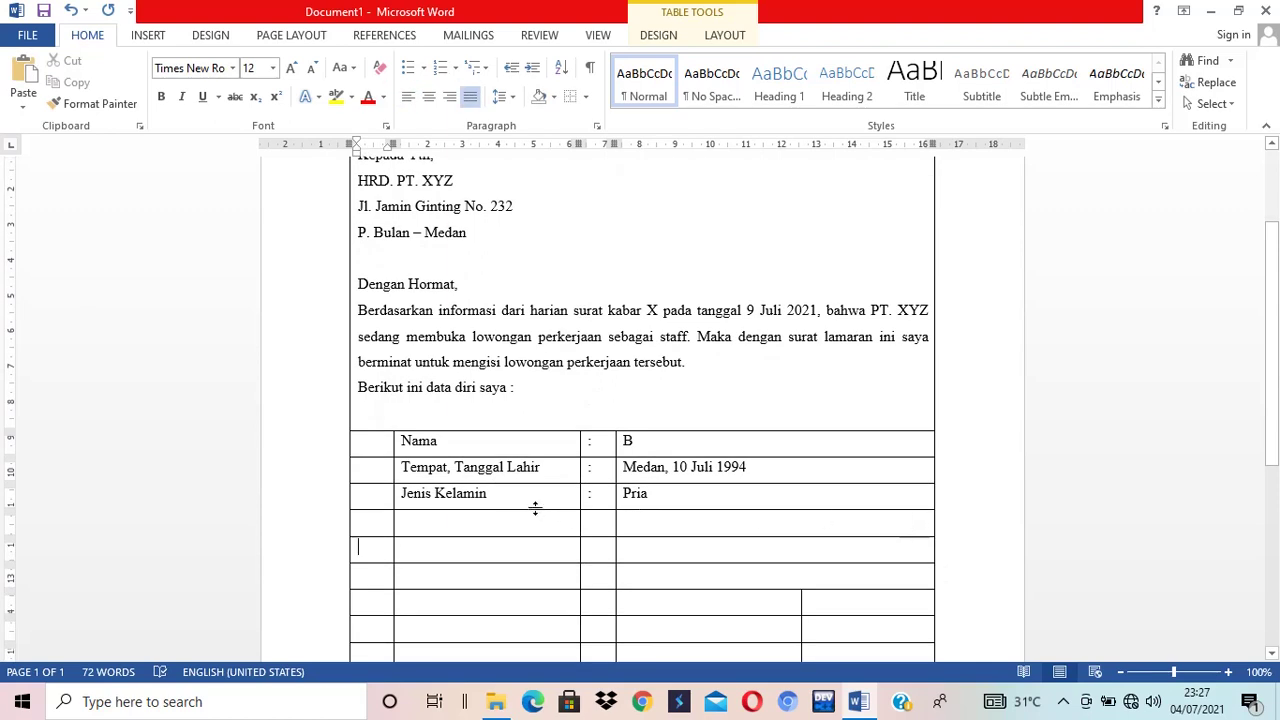
- Add the 'Pendidikan Terakhir : SMA' row to the personal-data table
left_click(471, 522)
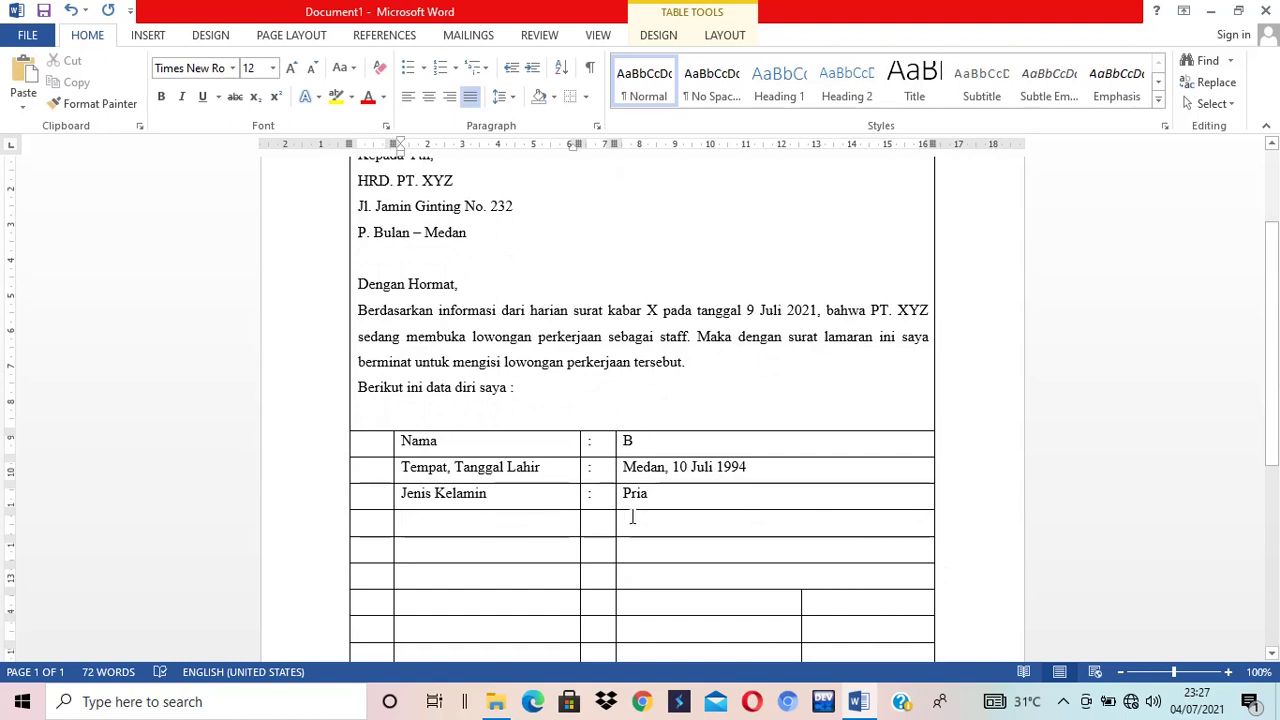
type("Pendidika")
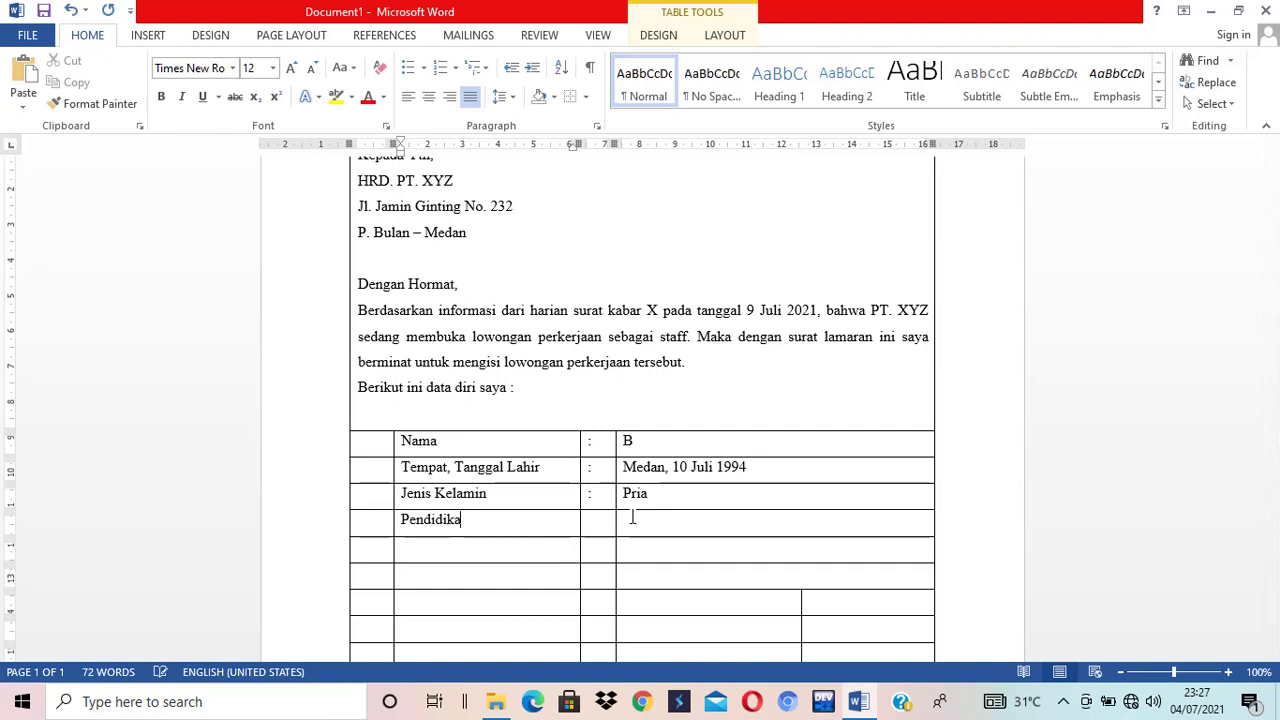
type("n Terakhir")
key("Tab")
type(":")
key("Tab")
type("SMA")
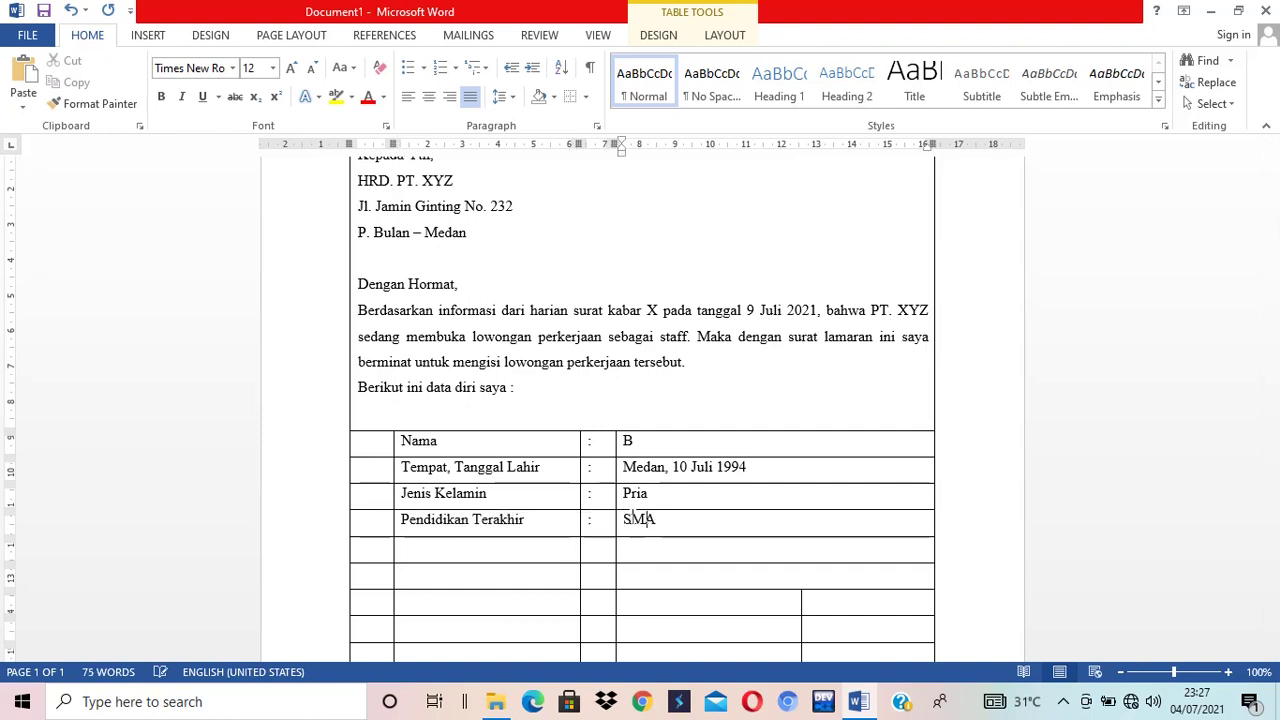
- Add the 'Alamat :' row with the applicant's street address
key("Tab")
key("Tab")
type("Alamat")
key("Tab")
type(":")
key("Tab")
type("Jl. Tanjung Sari Medan")
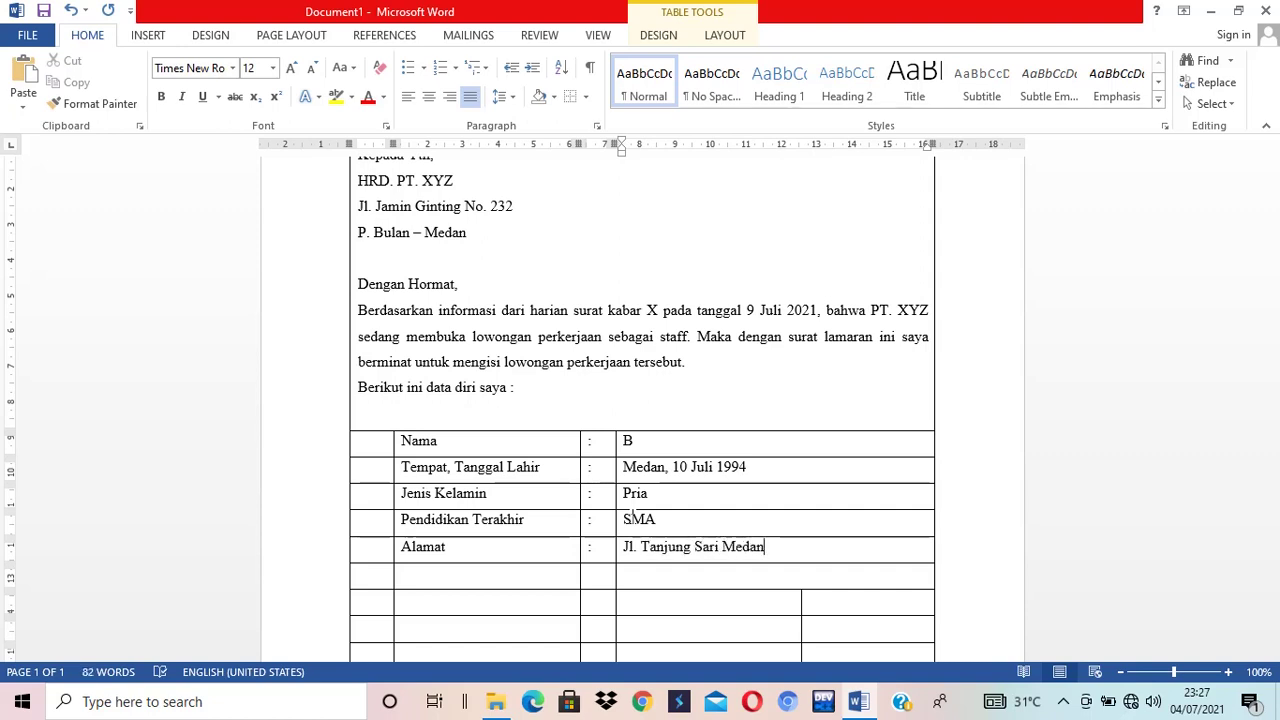
- Add the 'No. Telp :' row with the applicant's phone number, correcting its digits
key("Tab")
key("Tab")
type("No. Telp")
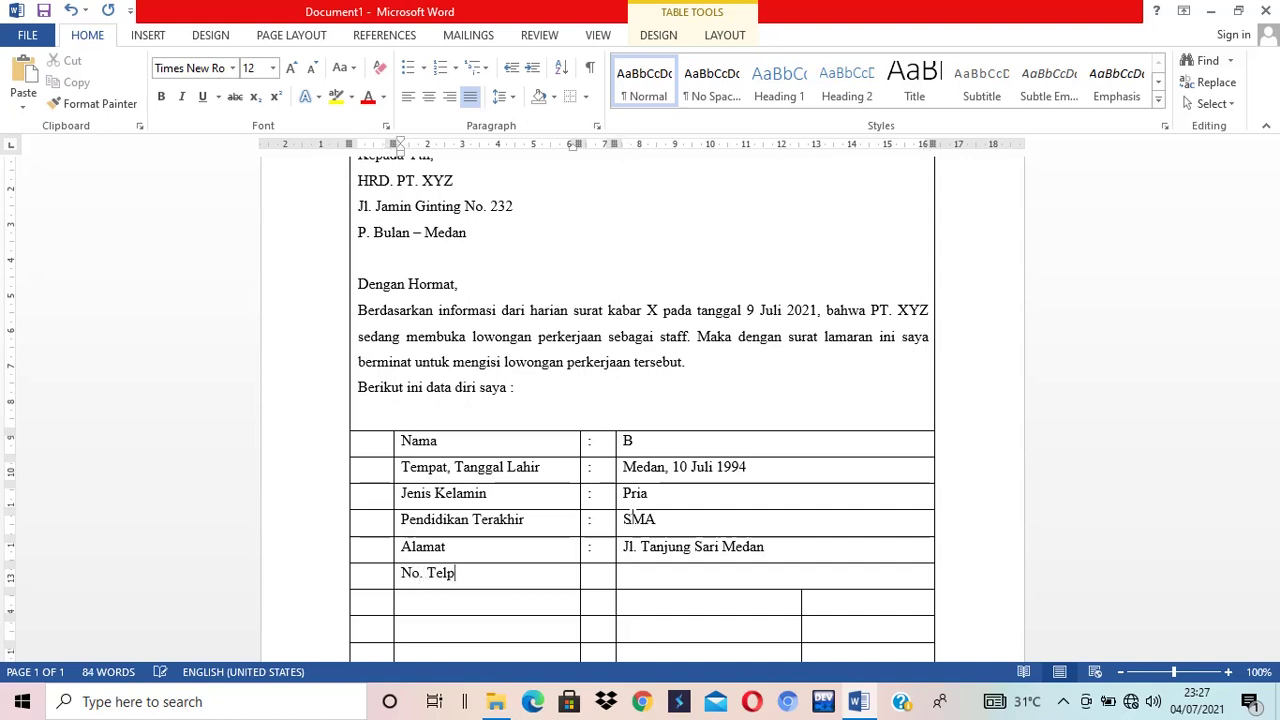
key("Tab")
type(":")
key("Tab")
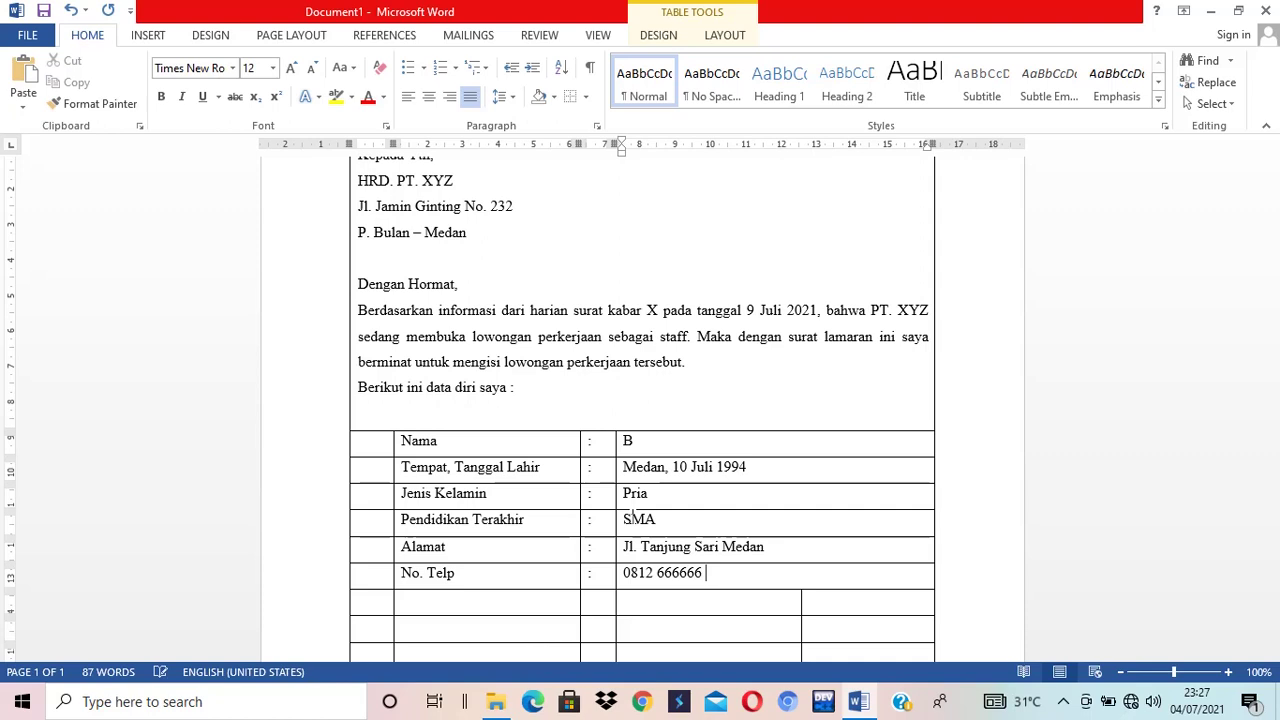
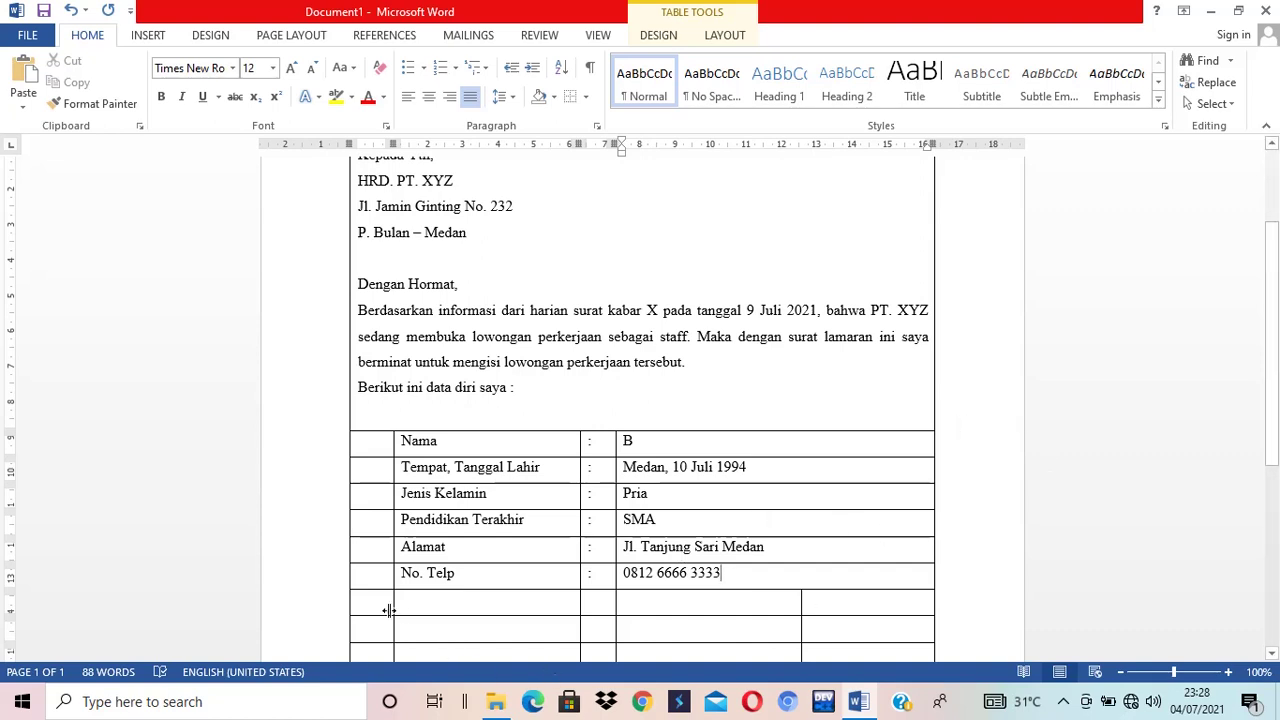
- Merge the empty row under No. Telp into one full-width cell via Merge Cells
scroll(389, 605, "down", 1)
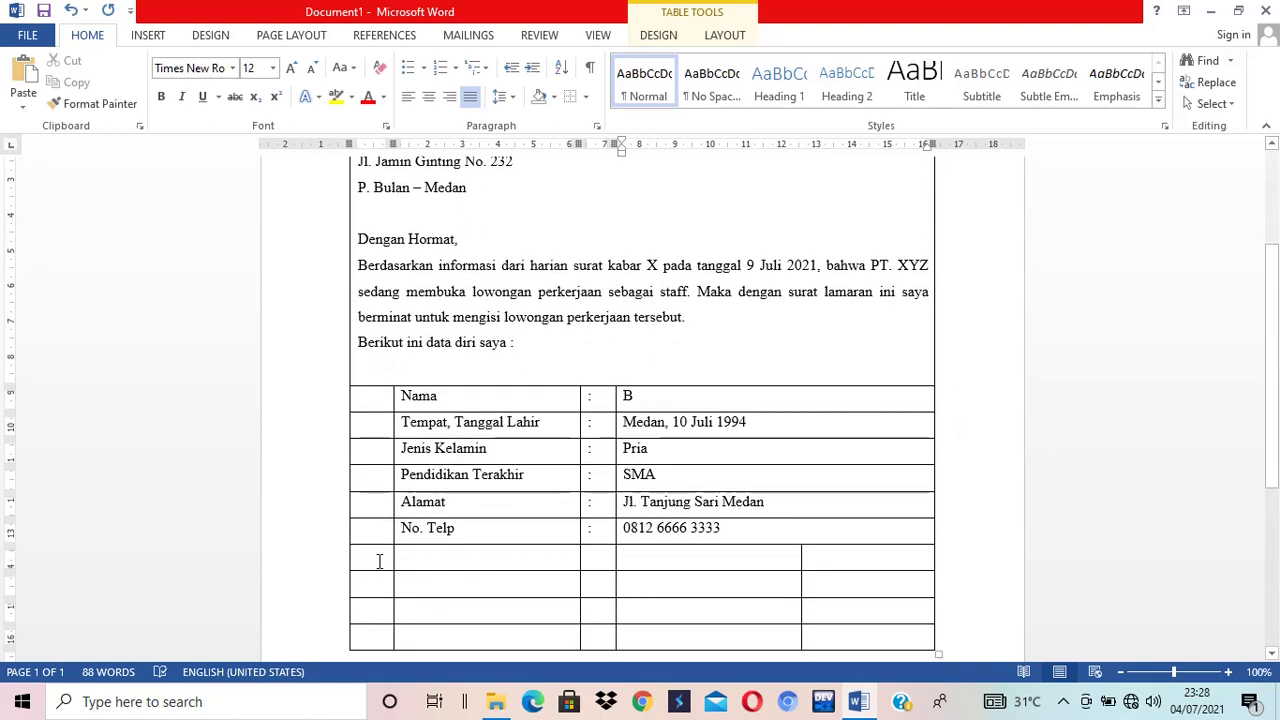
left_click_drag(378, 558, 833, 554)
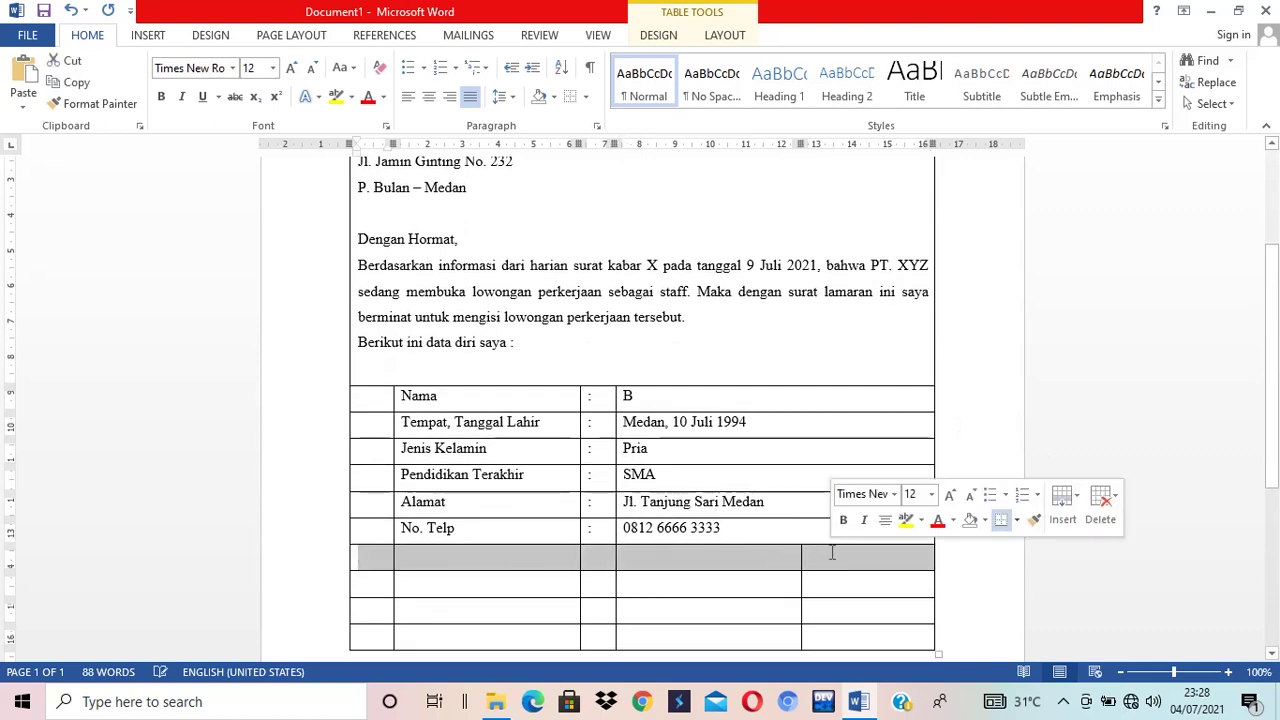
right_click(836, 558)
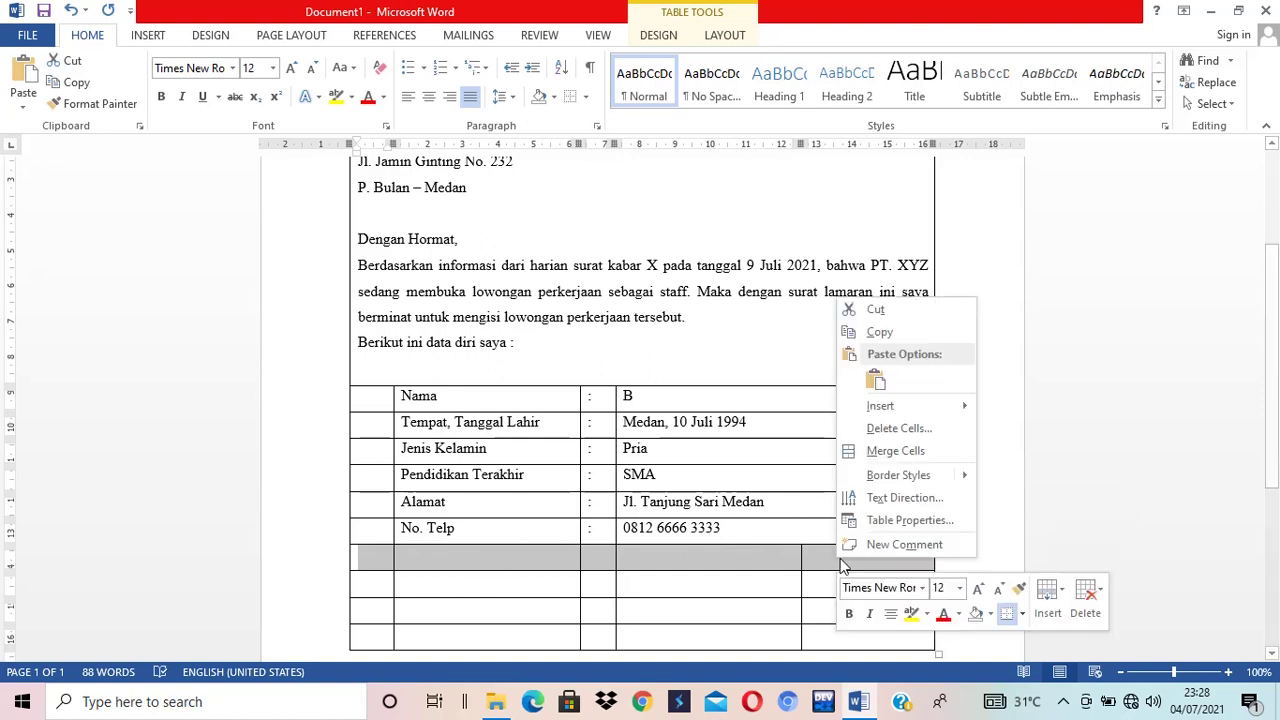
left_click(892, 451)
left_click(519, 560)
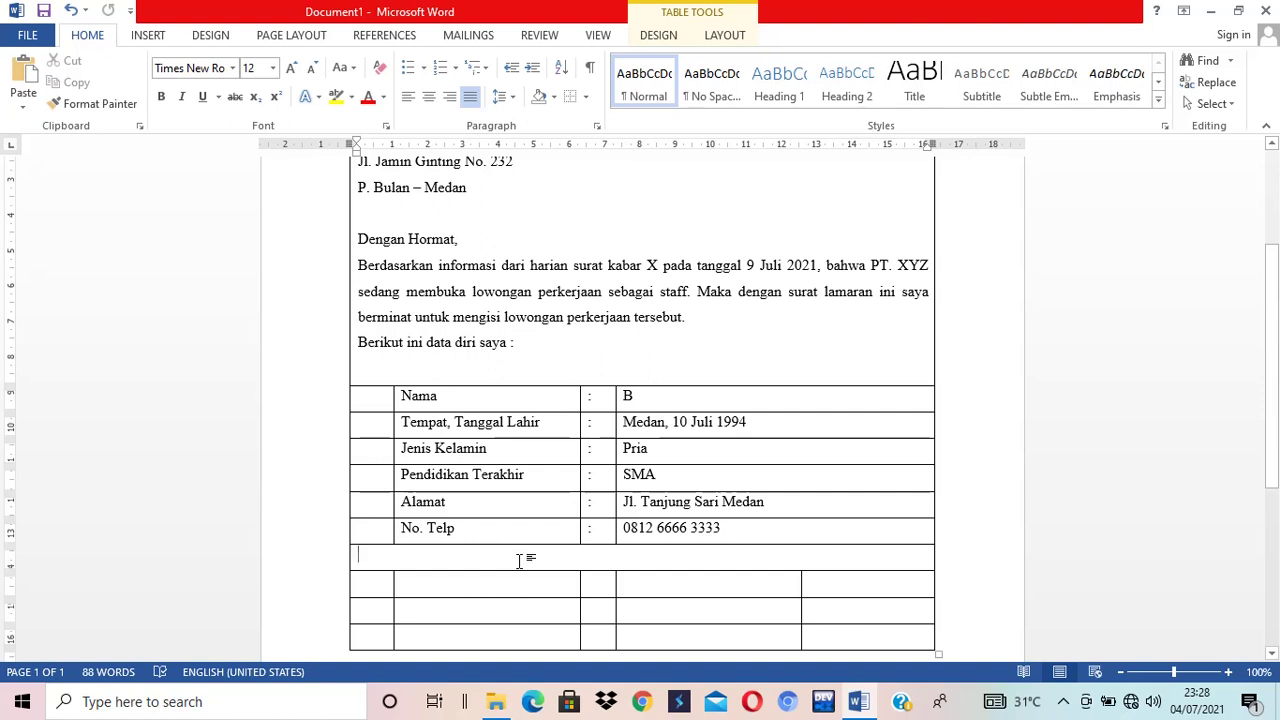
- Type the self-description paragraph ending 'bapak/ibu, turut saya lampirkan :'
type("Saya merupakan")
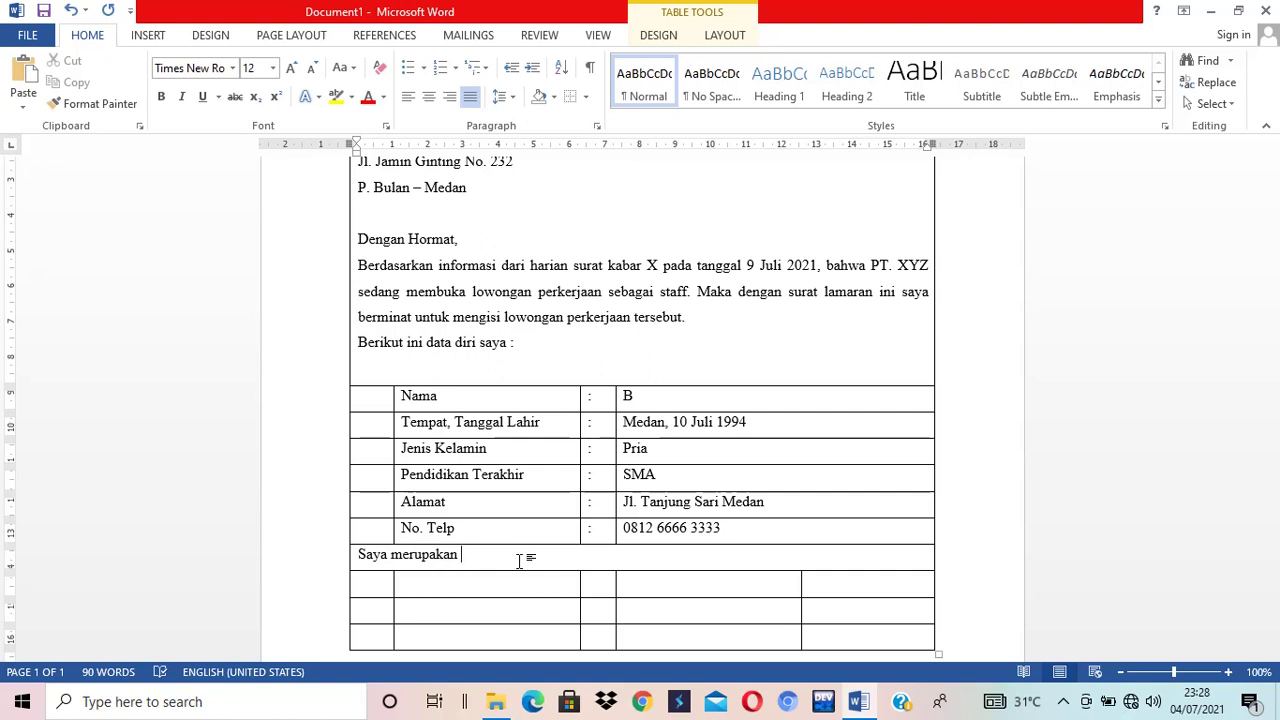
type(" orang yang mampu bekerja s")
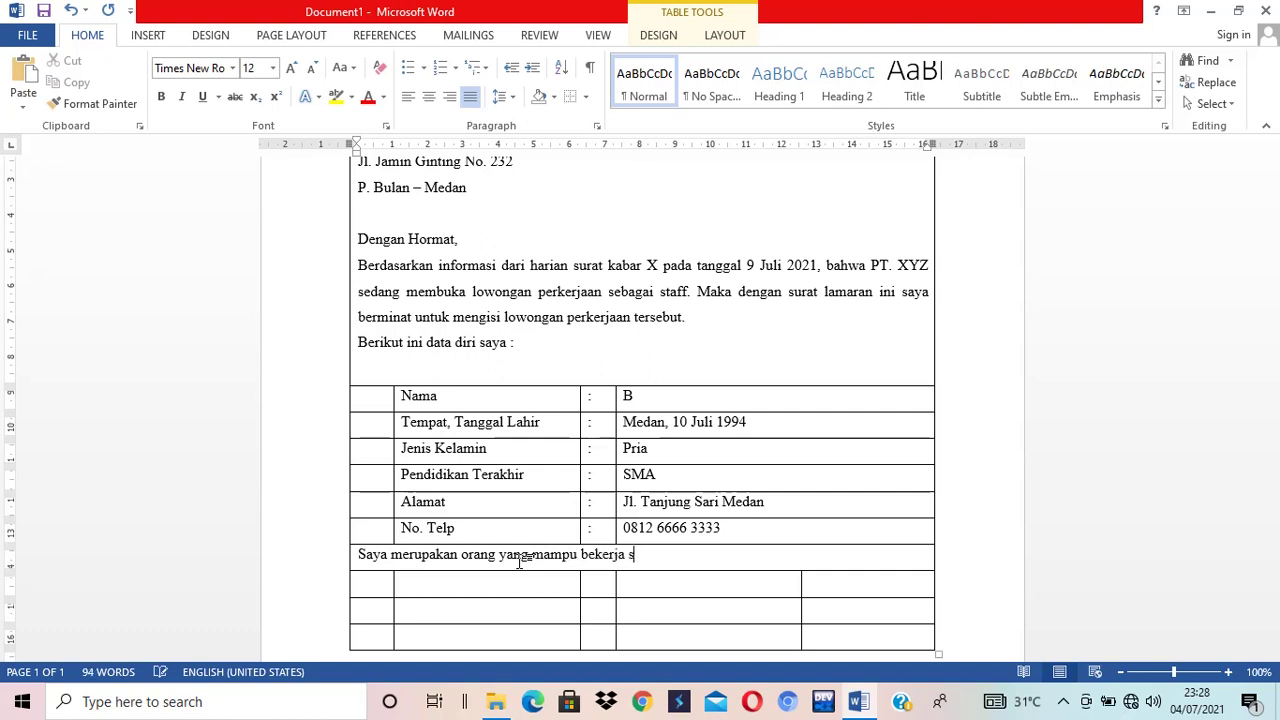
type("ecara in")
type("dividu ")
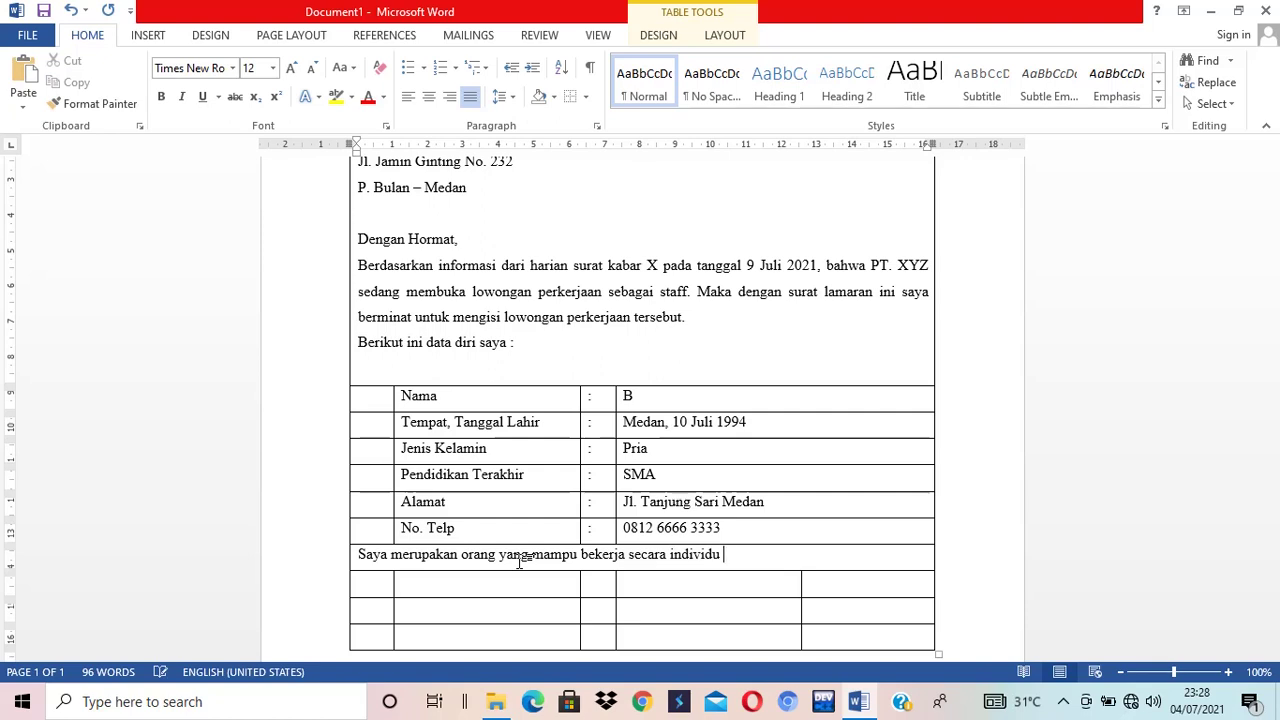
type("maupun ti")
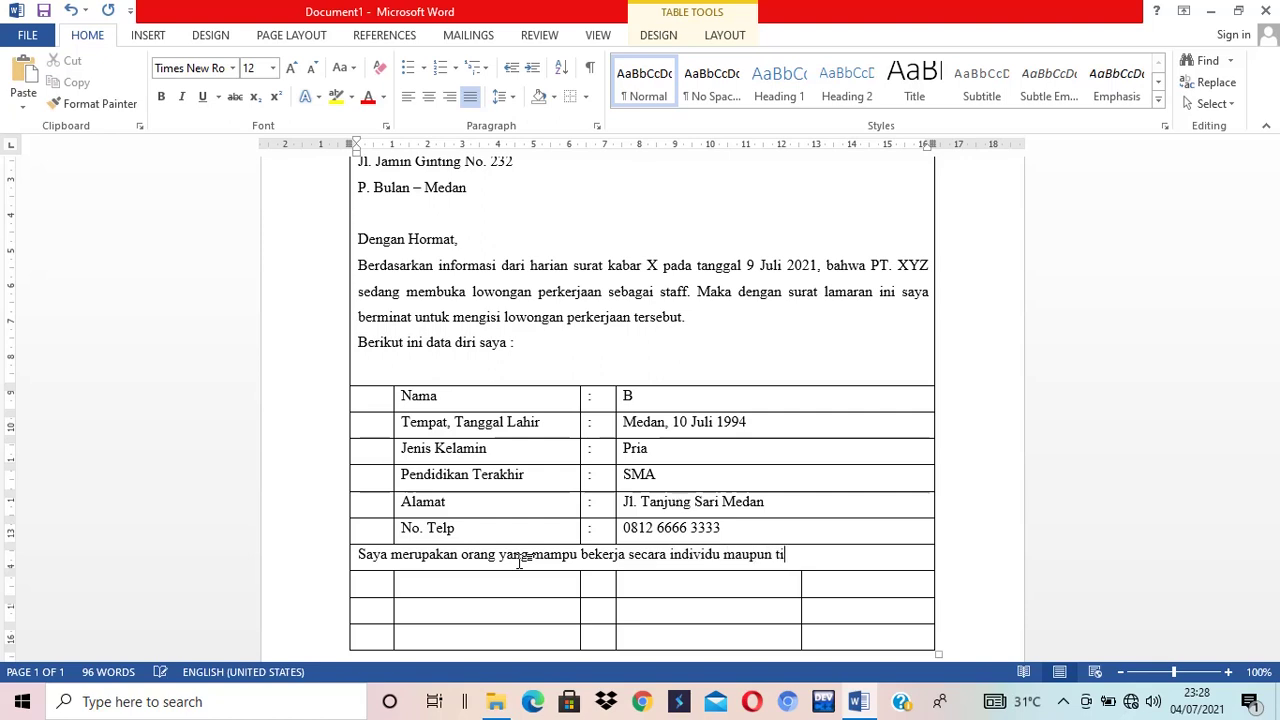
type("m. saya memiliki ")
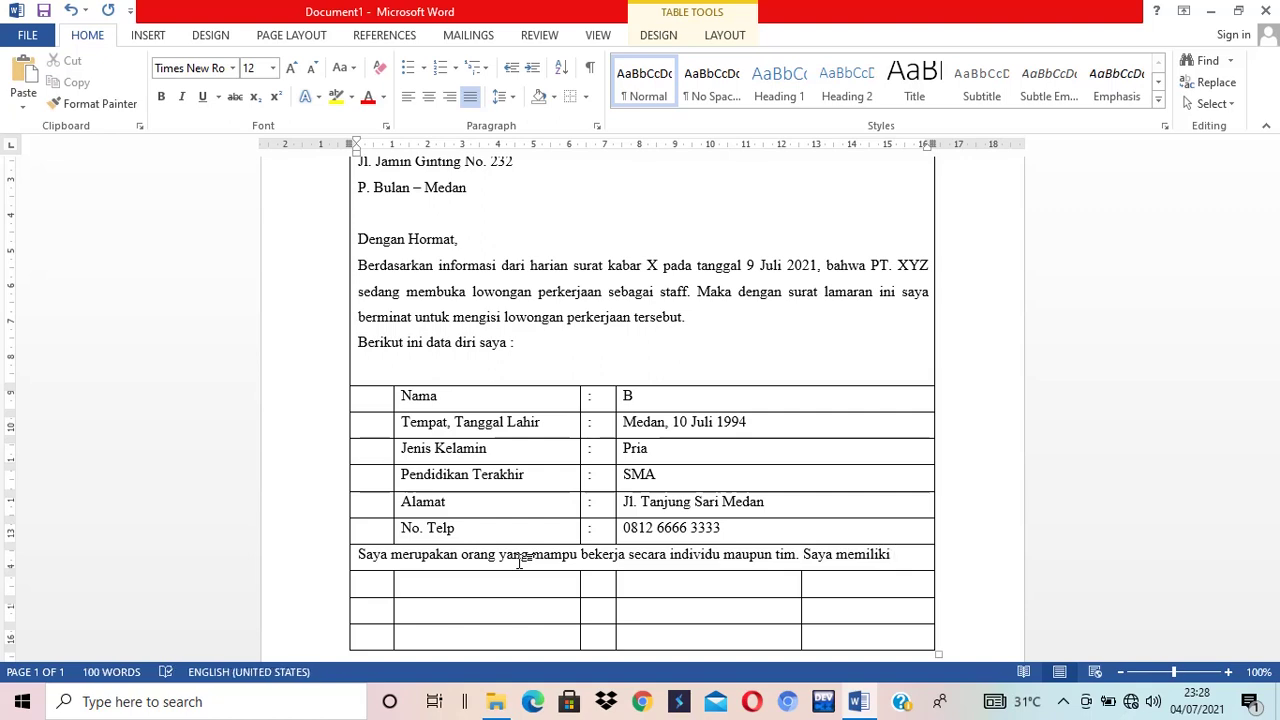
type("sematngat ")
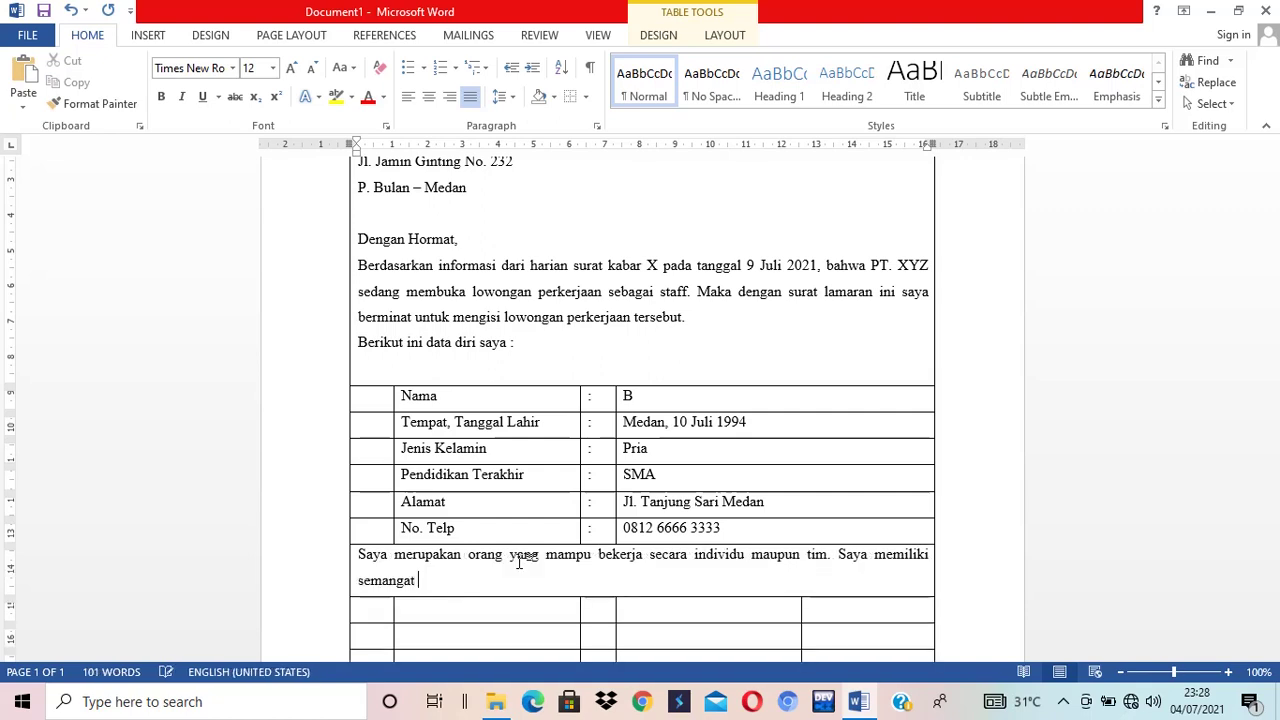
type("yang kuat dal")
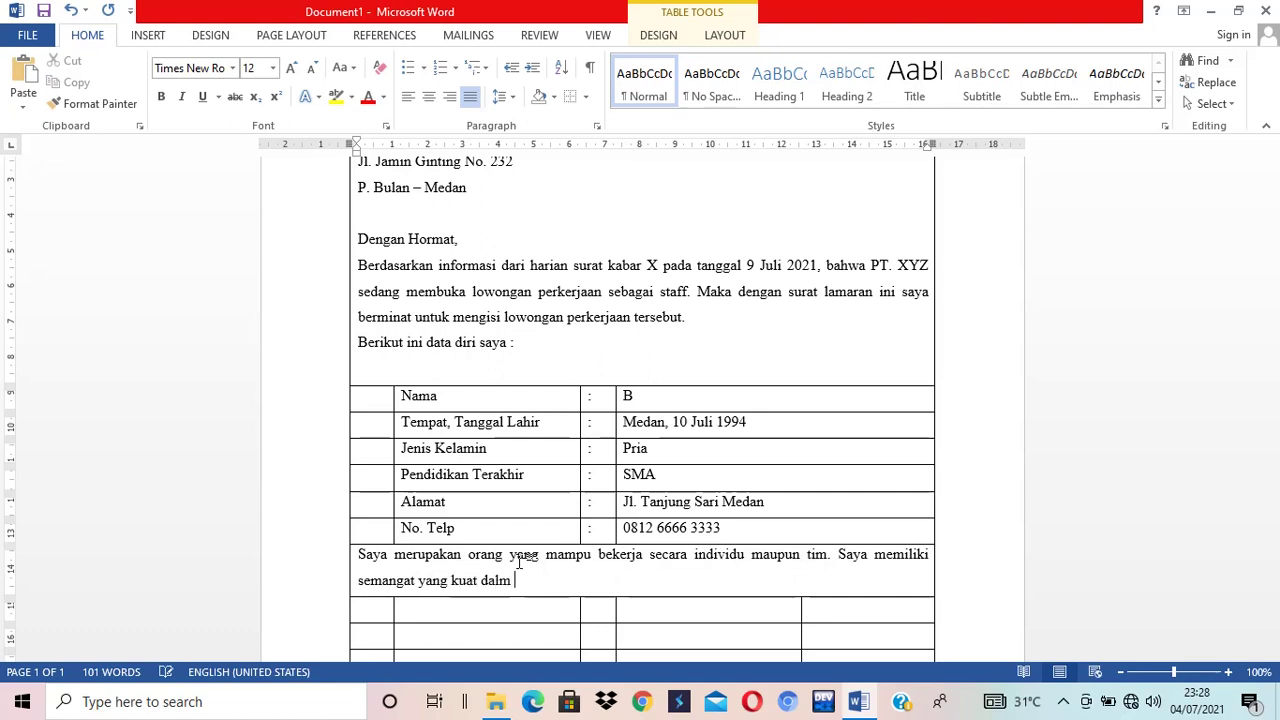
type("am bekerja,")
type("sebagai ")
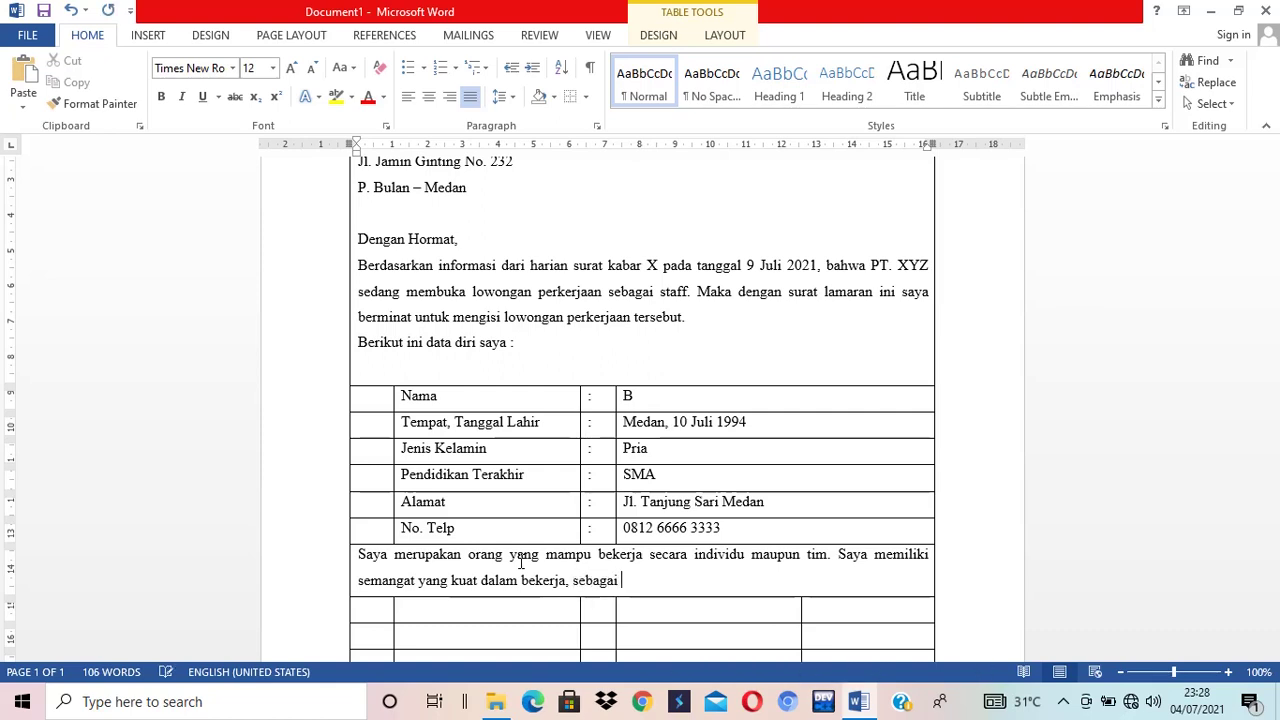
type("bahan perti")
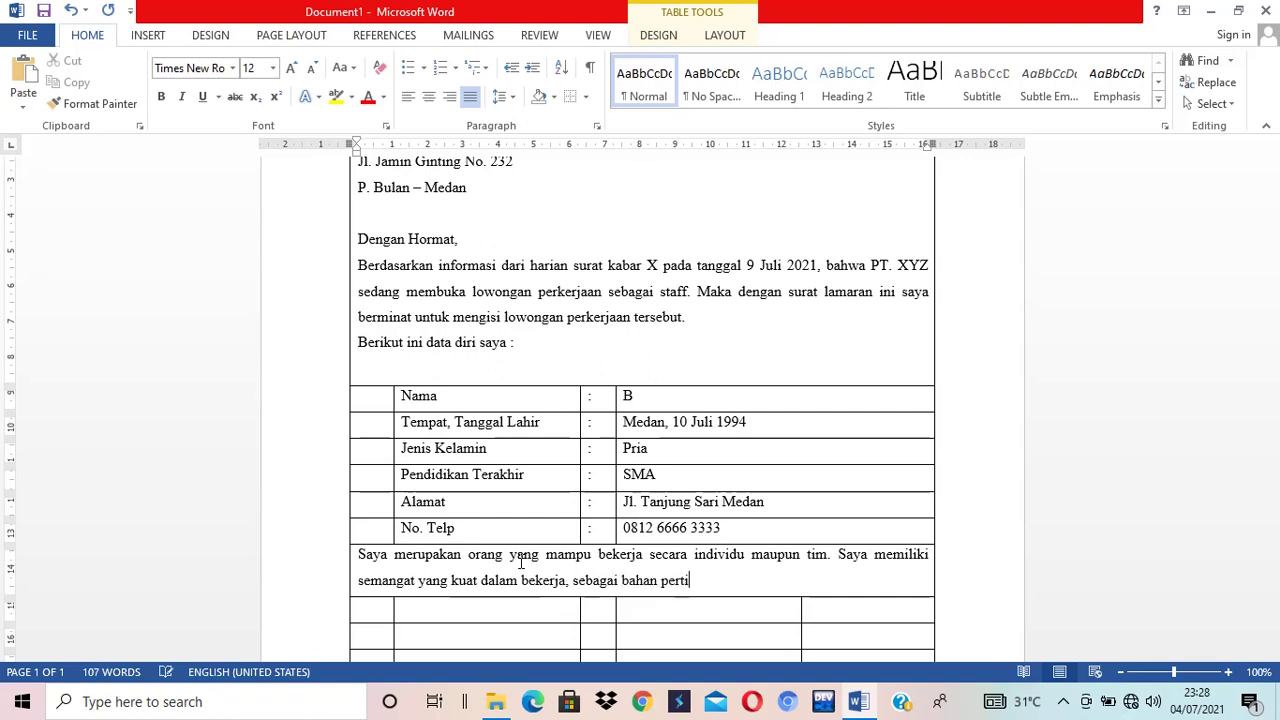
type("mbangan bapak")
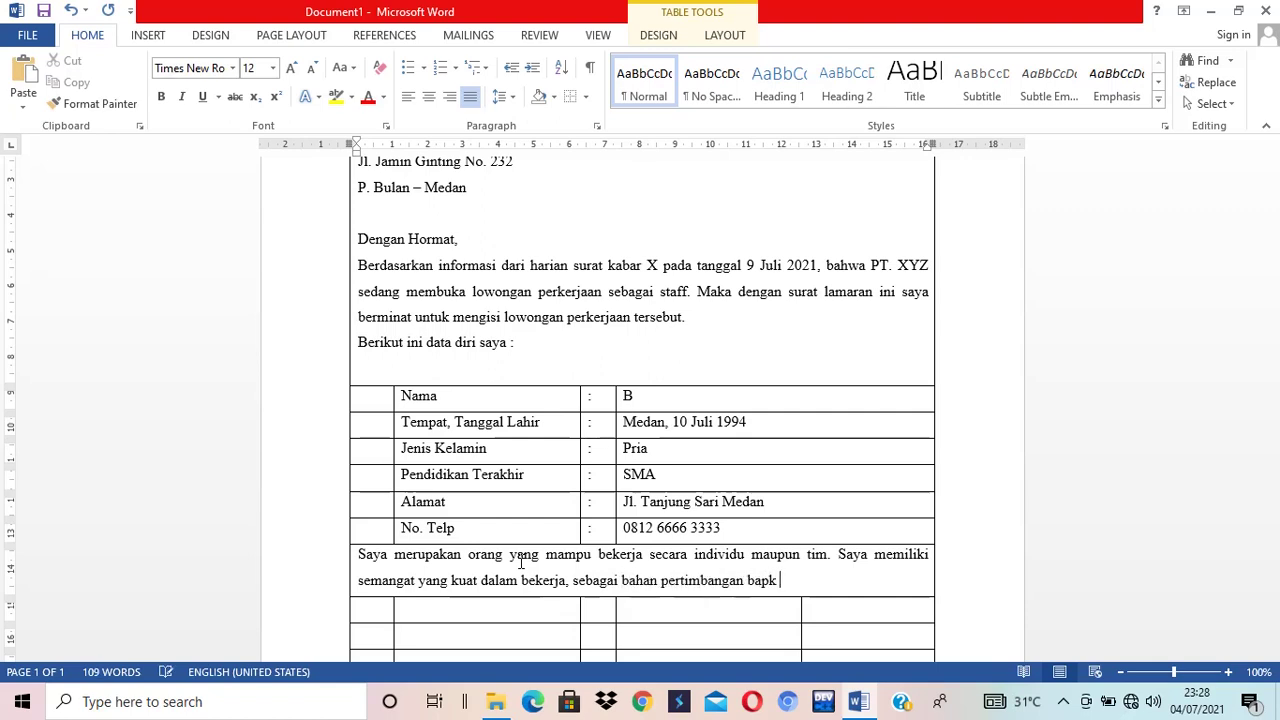
key("BackSpace")
key("BackSpace")
type("ak /Ib")
key("BackSpace")
key("BackSpace")
key("BackSpace")
type("ibu, turut saya lampirkan")
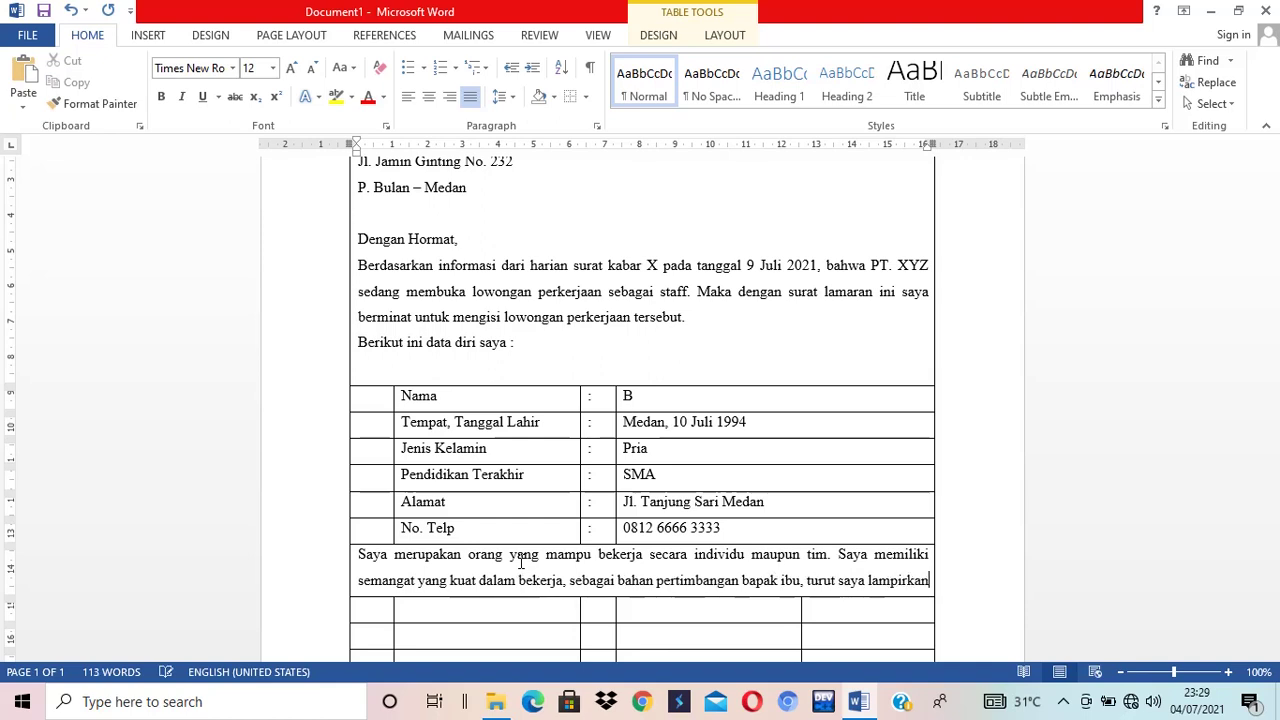
type(" :")
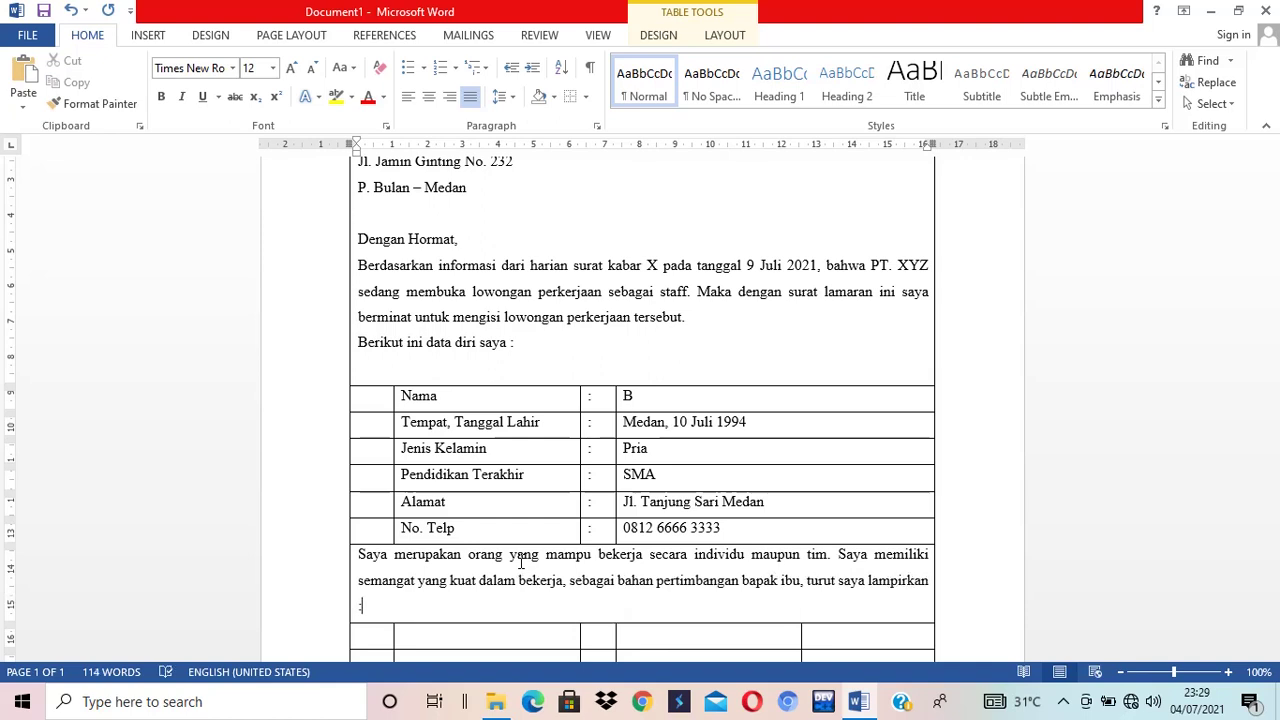
- Merge the next table row's cells from column 2 onward into one cell
key("Down")
scroll(520, 562, "down", 2)
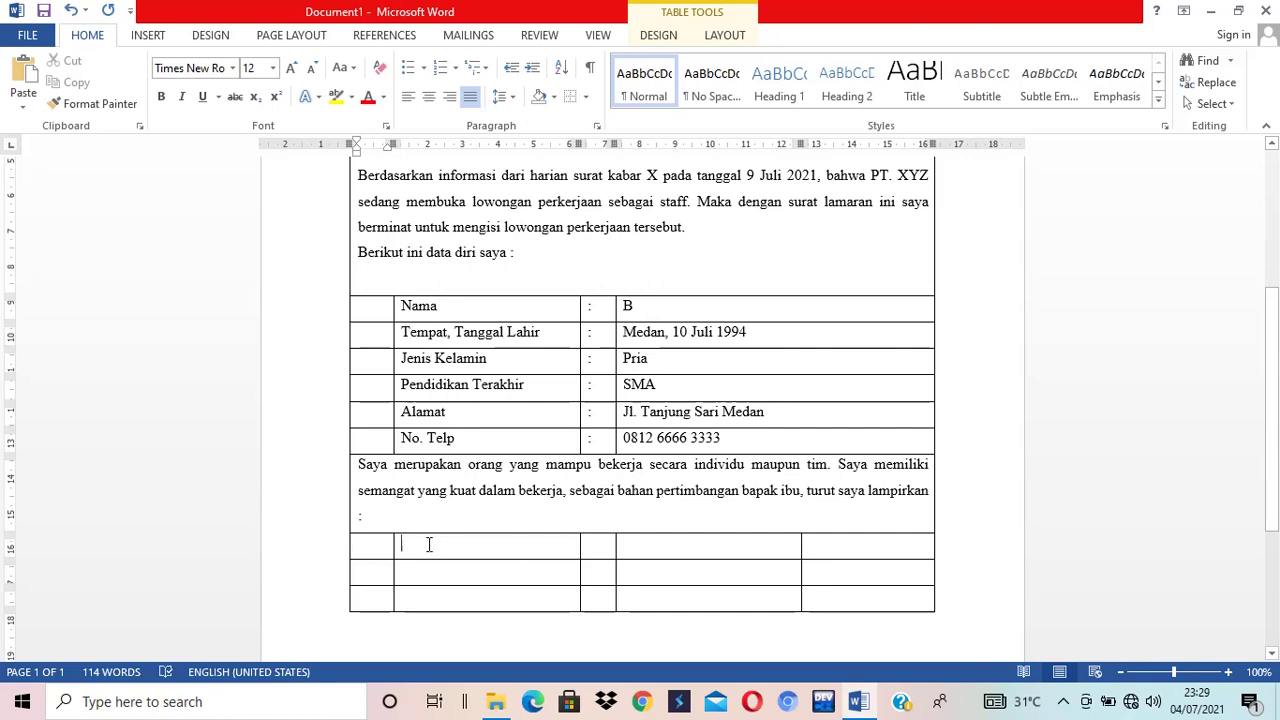
left_click_drag(430, 545, 820, 545)
right_click(820, 545)
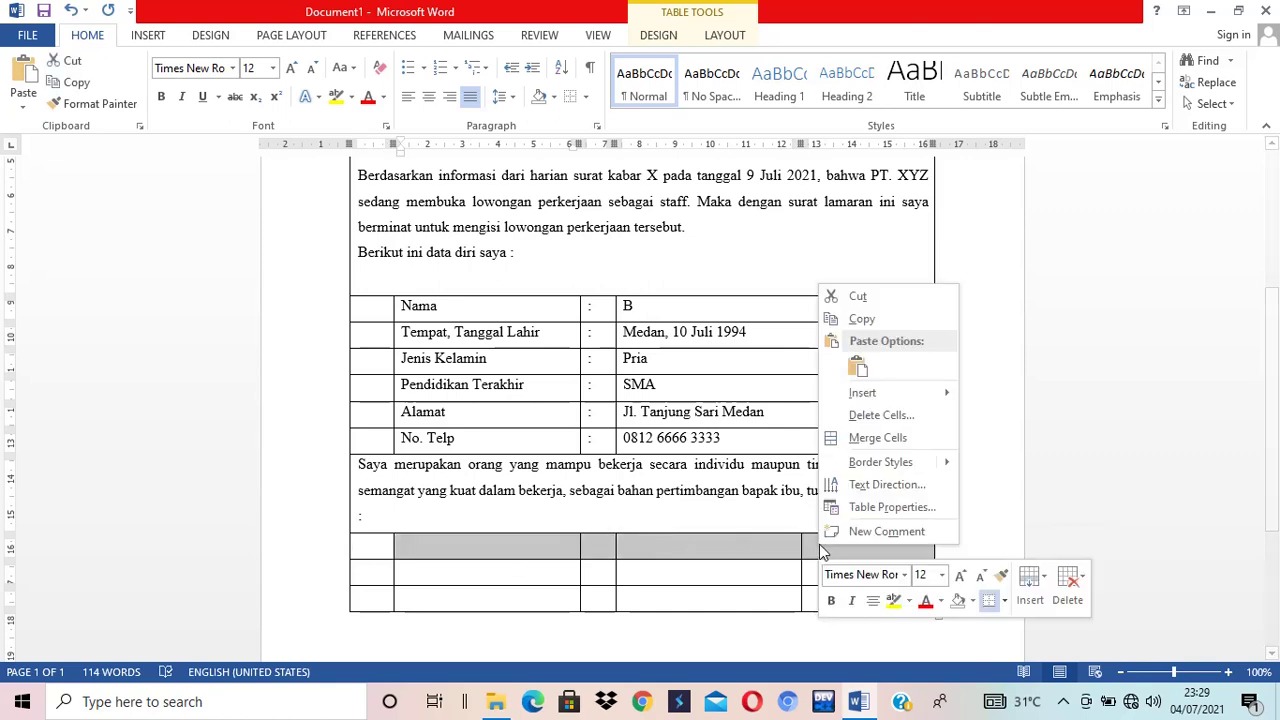
left_click(893, 438)
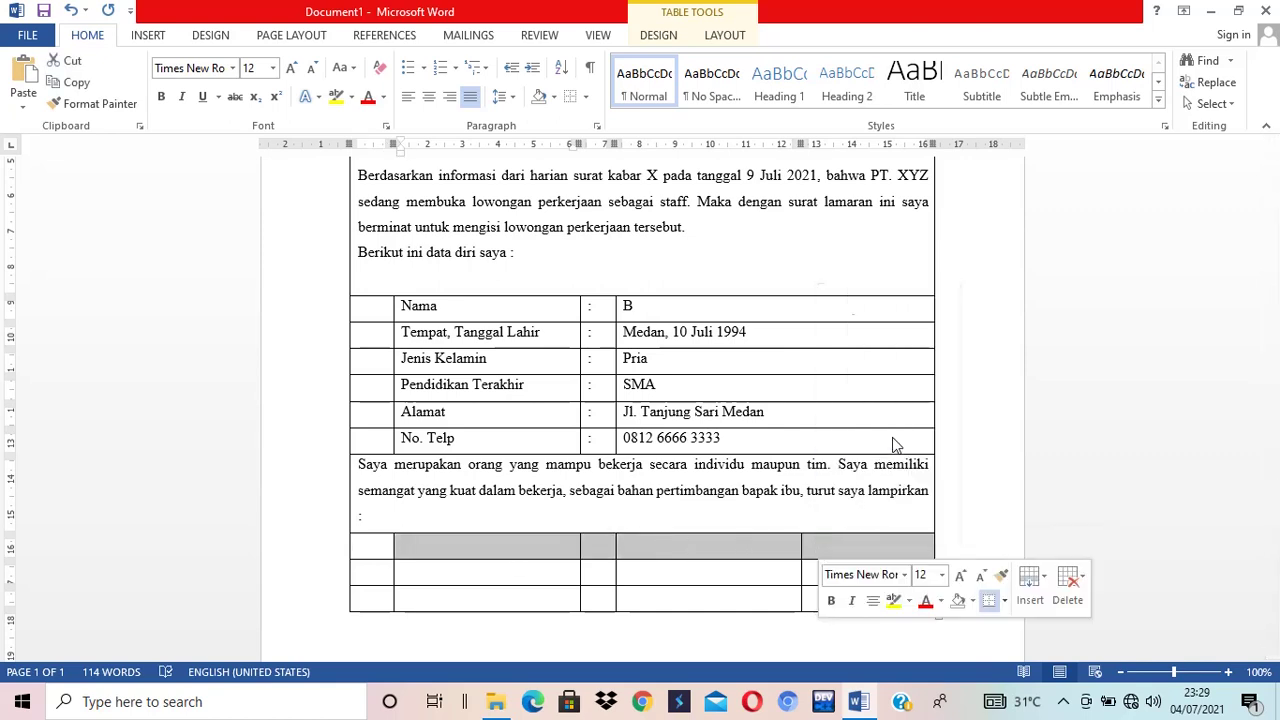
left_click(498, 549)
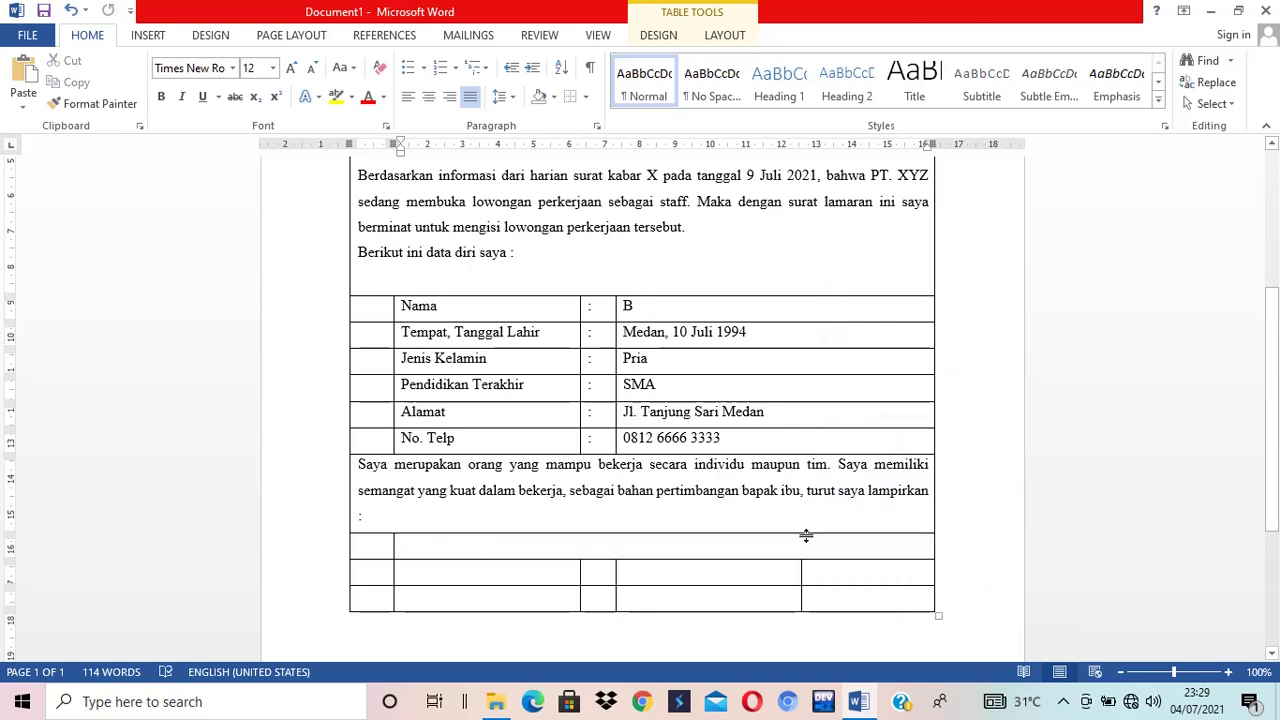
- Start the numbered list with 'Daftar Riwayat Hidup (CV)' and 'Fotokopi Ijazah terakhir'
type("11")
key("BackSpace")
type(". ")
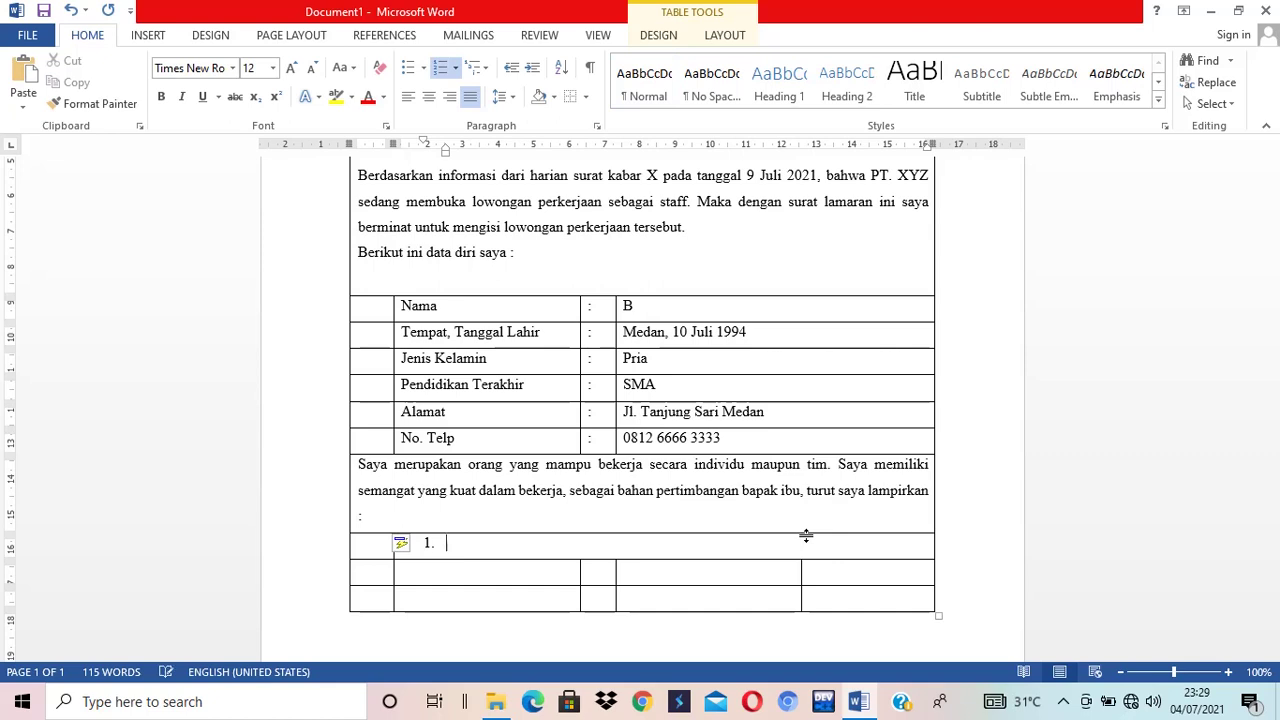
type("Dar")
type("tar Riwa")
type("yat Hidup")
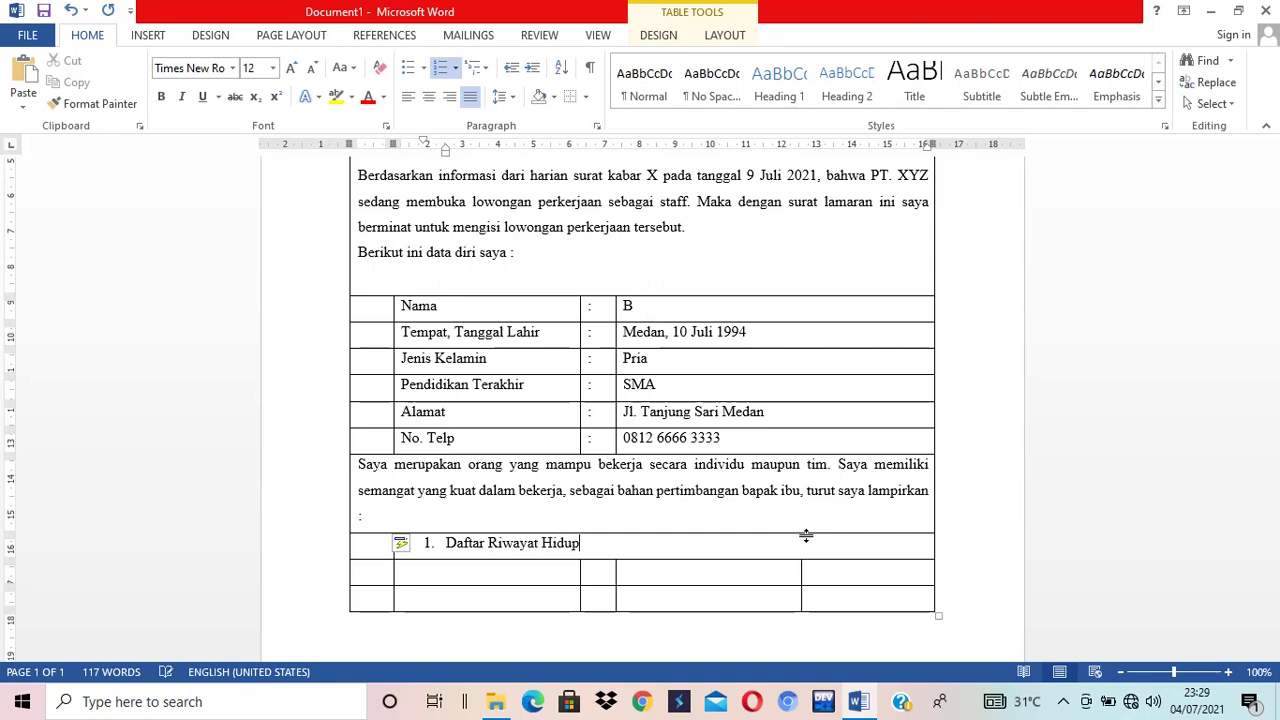
type(" (CV)")
key("Return")
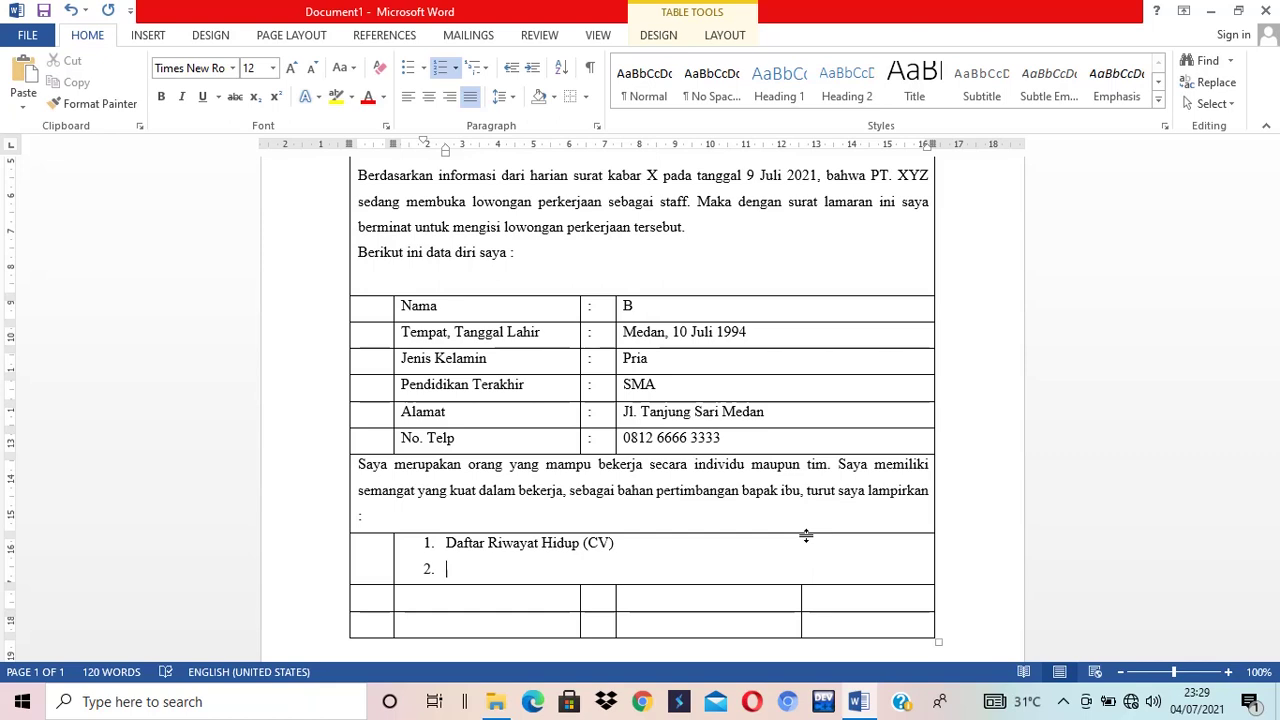
type("Fotokopi Ijazah terakhir")
- Add the transcript photocopy, 'pas poto ukuran 3x4' and 'fotokopi KTP' as items 3–5
key("Return")
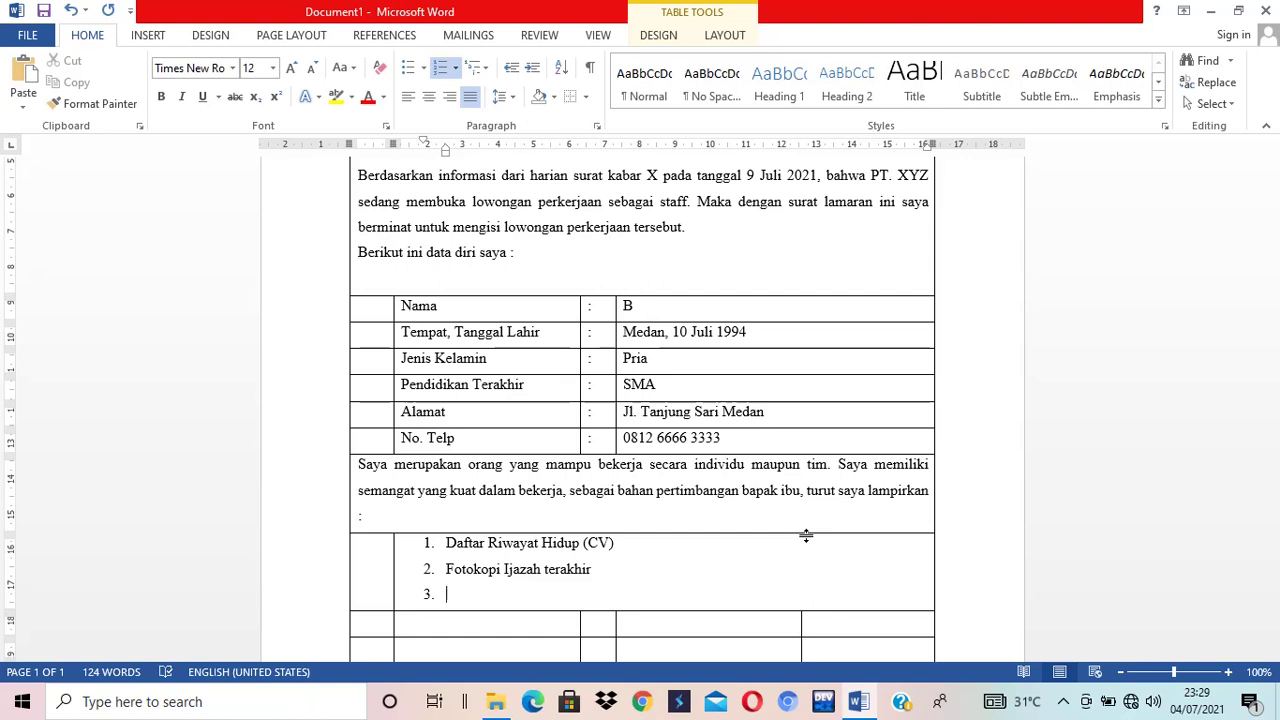
type("foto kp")
key("BackSpace")
type("opi transki")
type("p nilai")
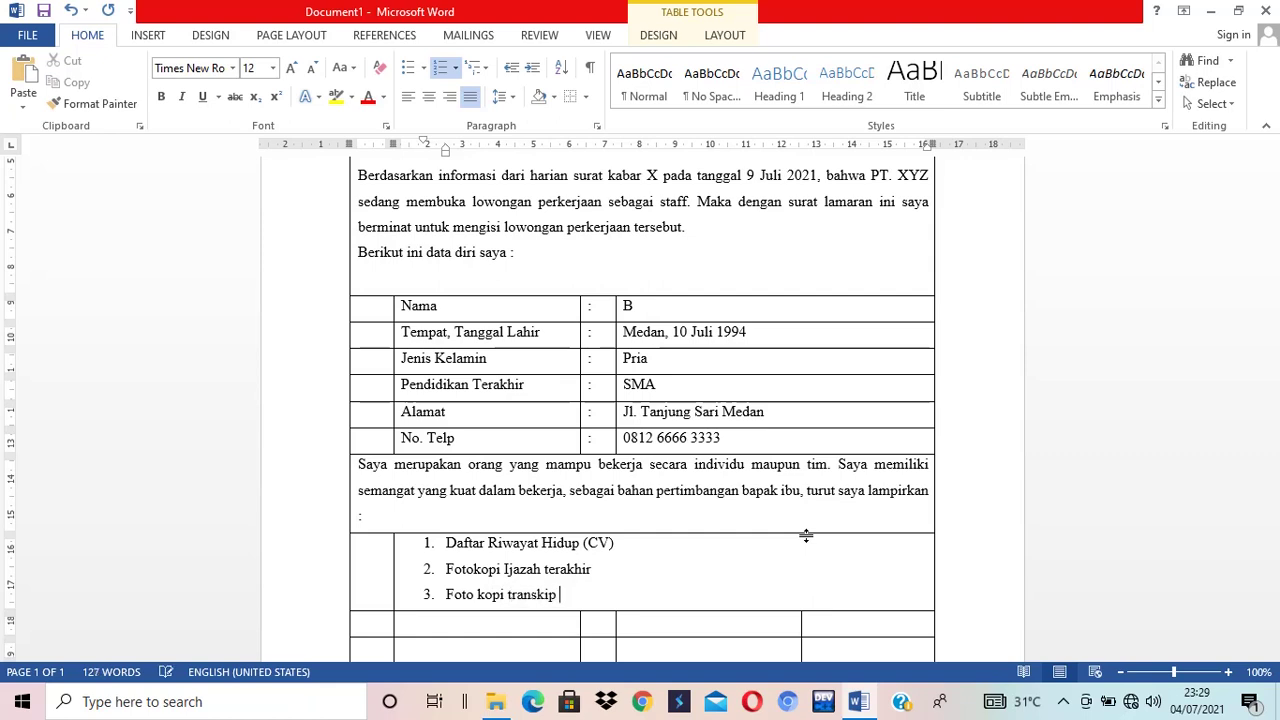
key("Return")
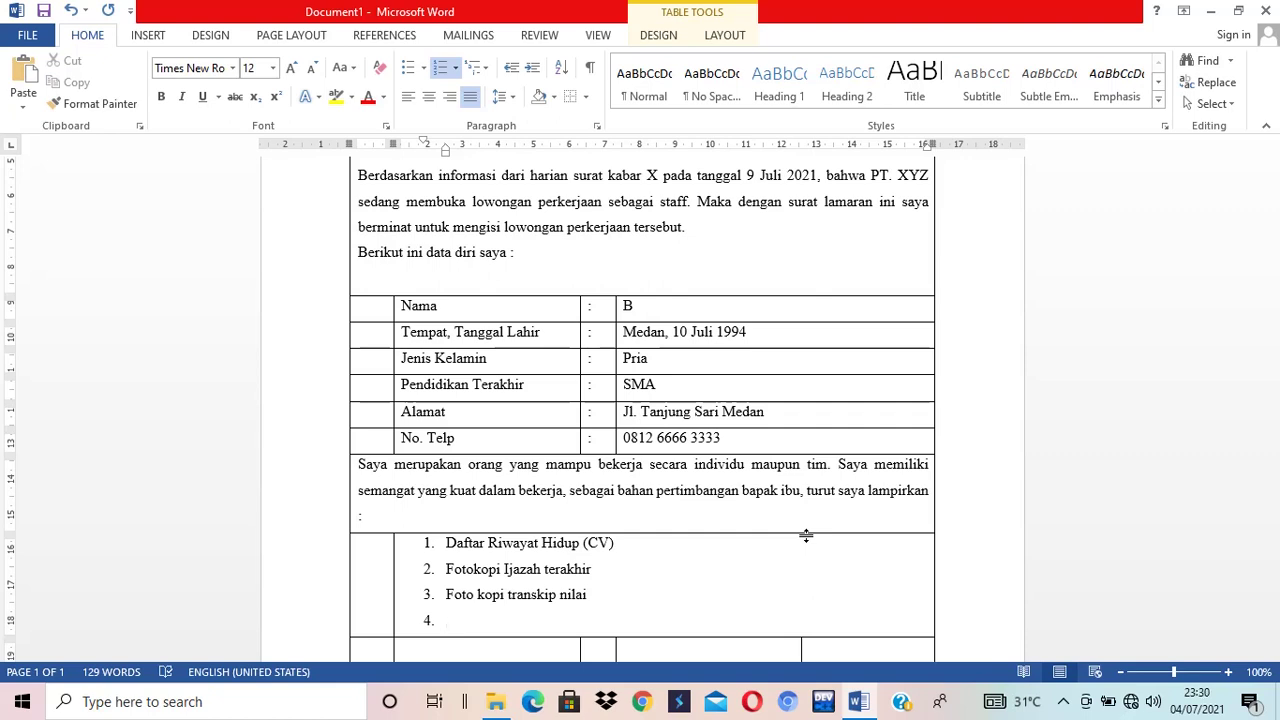
type("pas poto ukuran 3x4")
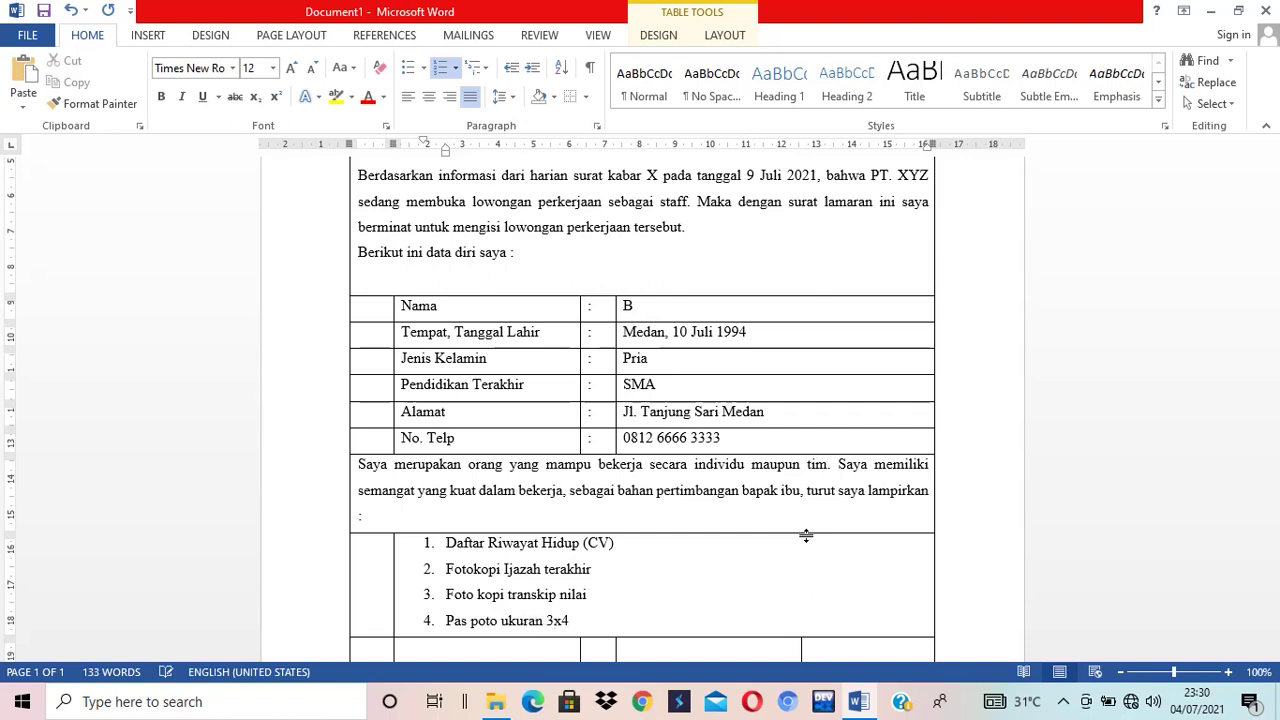
key("Return")
type("f")
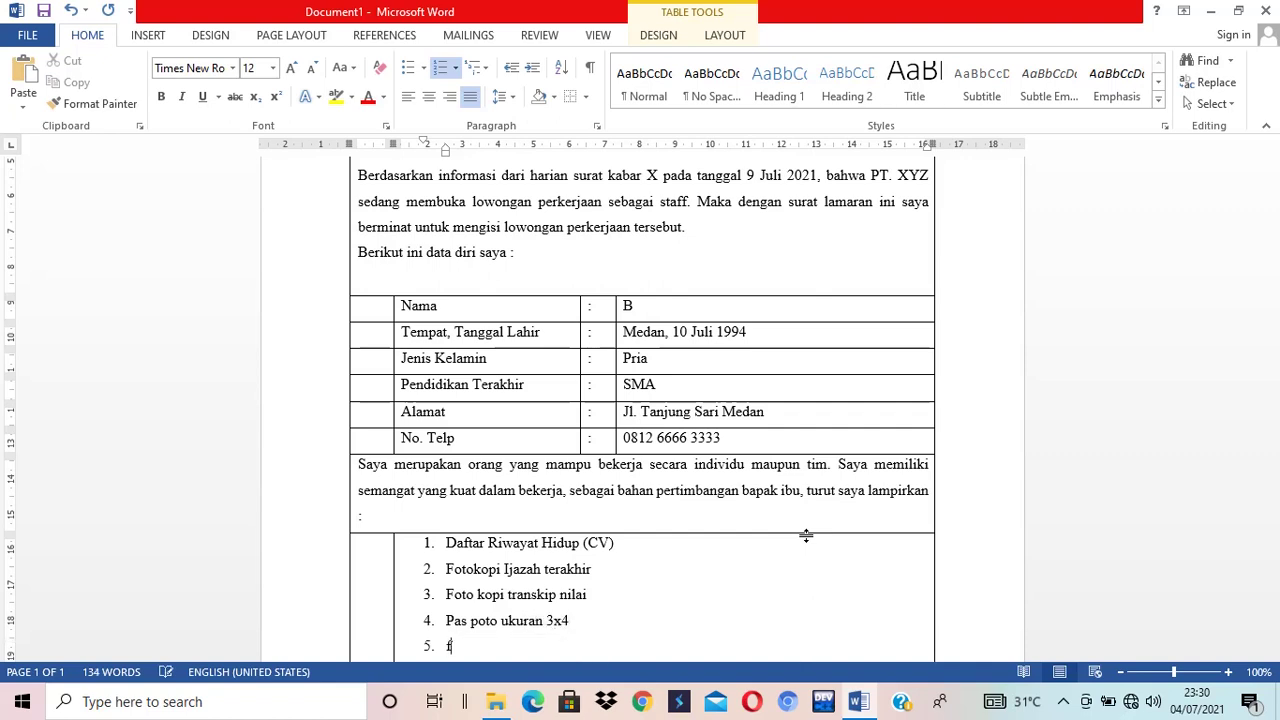
type("otokopi KTP")
key("Tab")
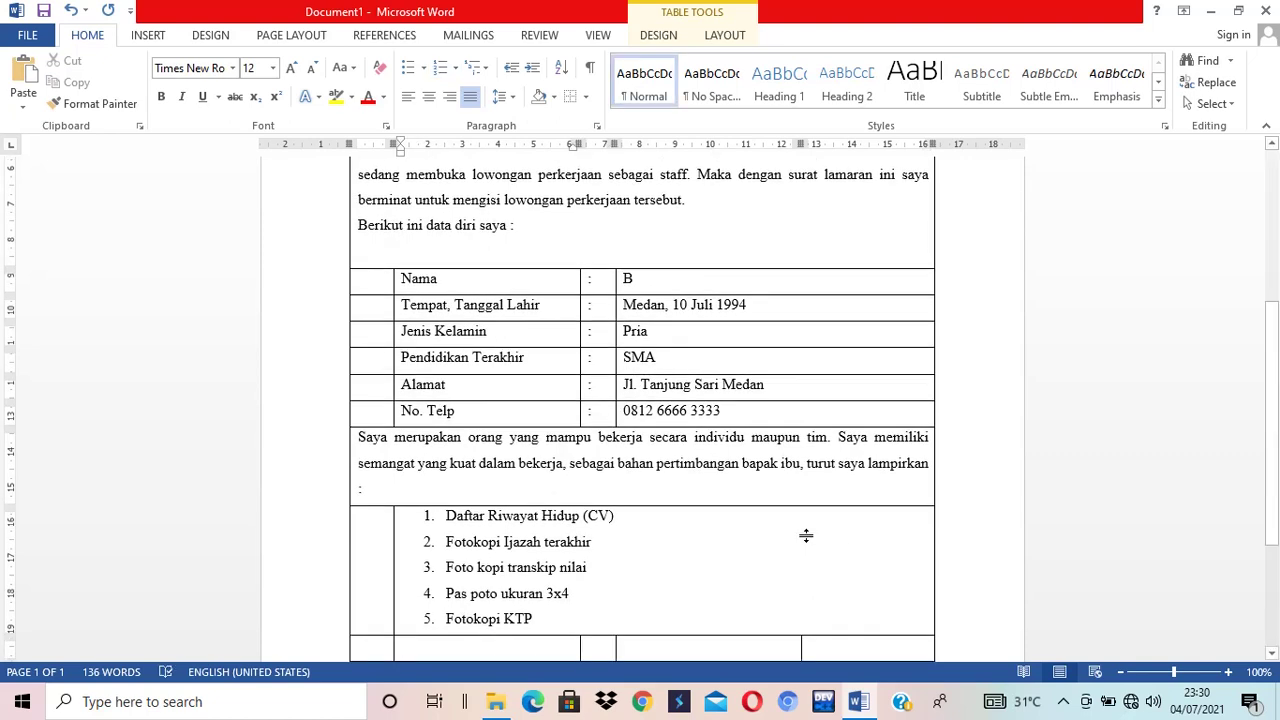
scroll(855, 566, "down", 2)
- Merge the row below the attachments list into one full-width cell
left_click_drag(380, 560, 853, 560)
right_click(853, 560)
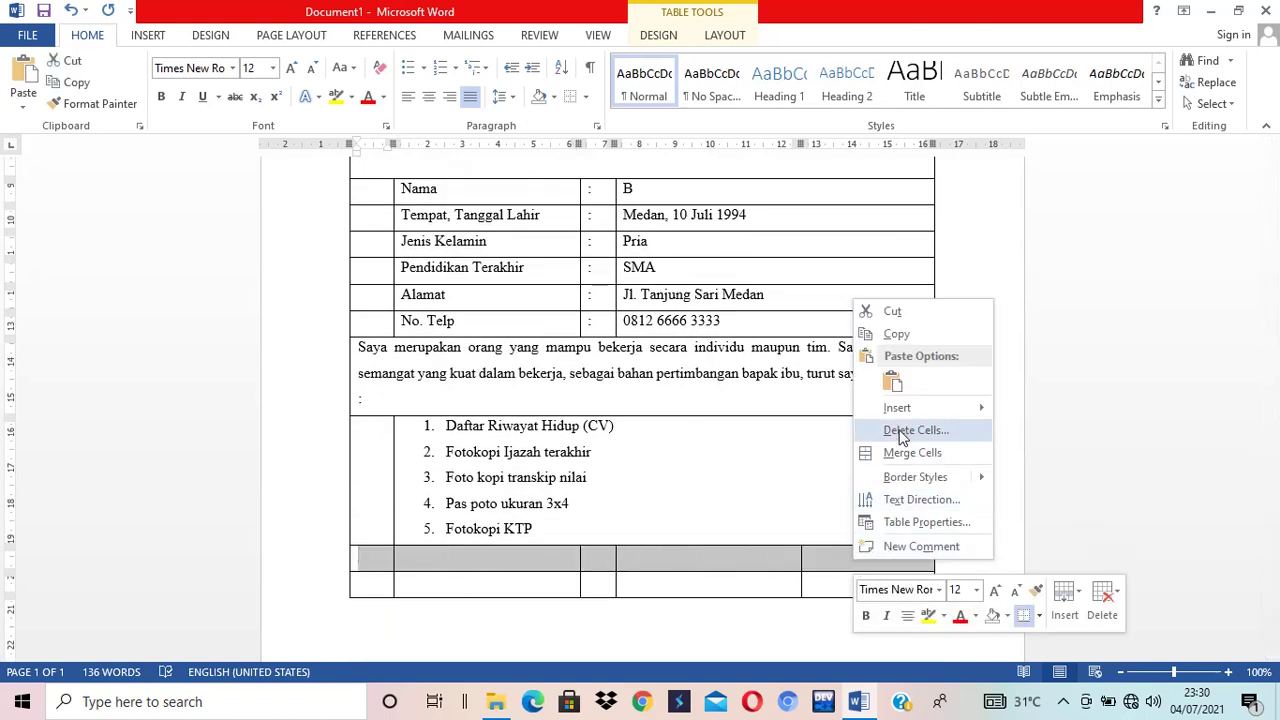
left_click(903, 458)
left_click(443, 560)
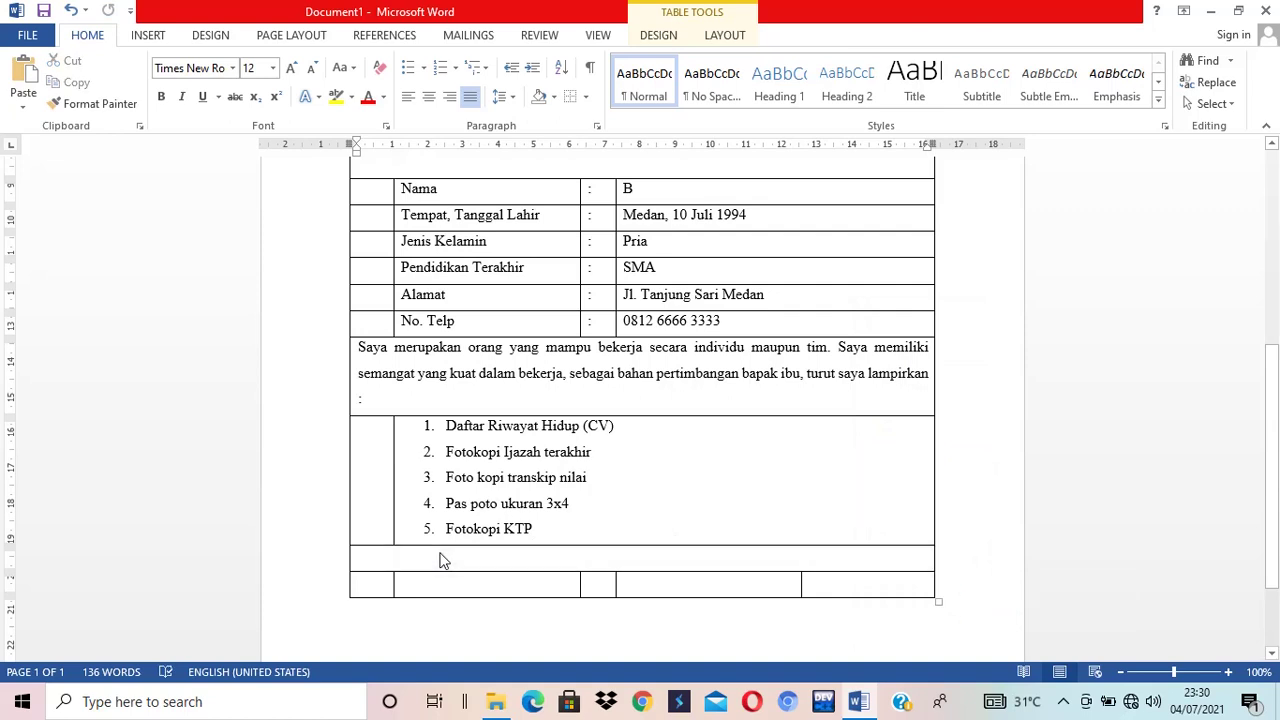
- Type the closing 'Demikianlah surat lamaran ini saya sampaikan…' paragraph ending 'peraturan yang terdapat didalam perusahaan.'
type("Demikian lah")
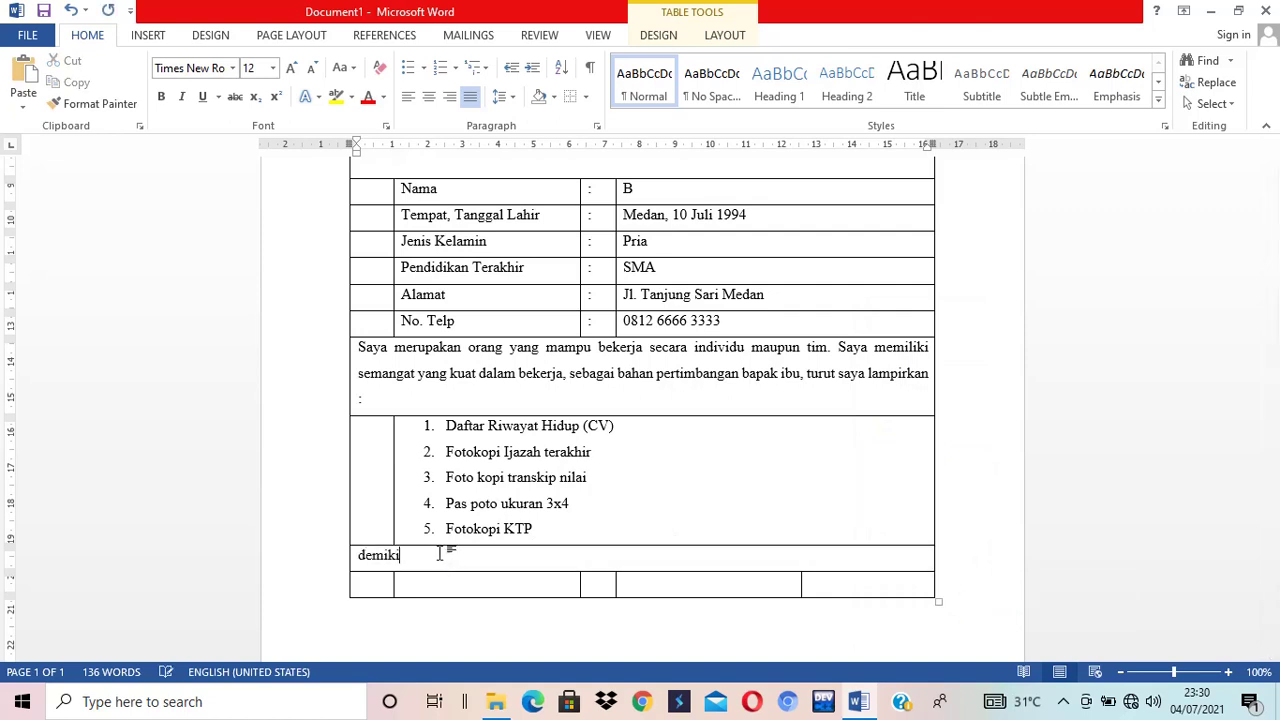
key("BackSpace")
key("BackSpace")
key("BackSpace")
type("lah surat ")
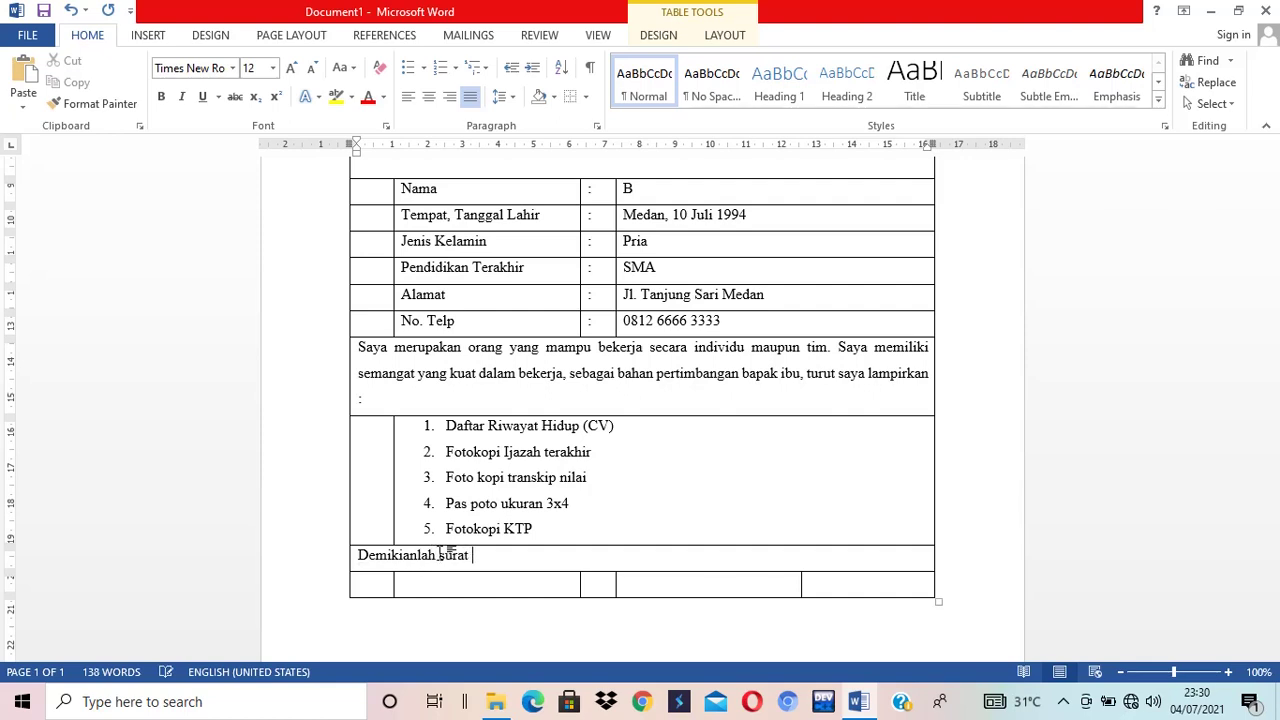
type("lamaran ini saya sa")
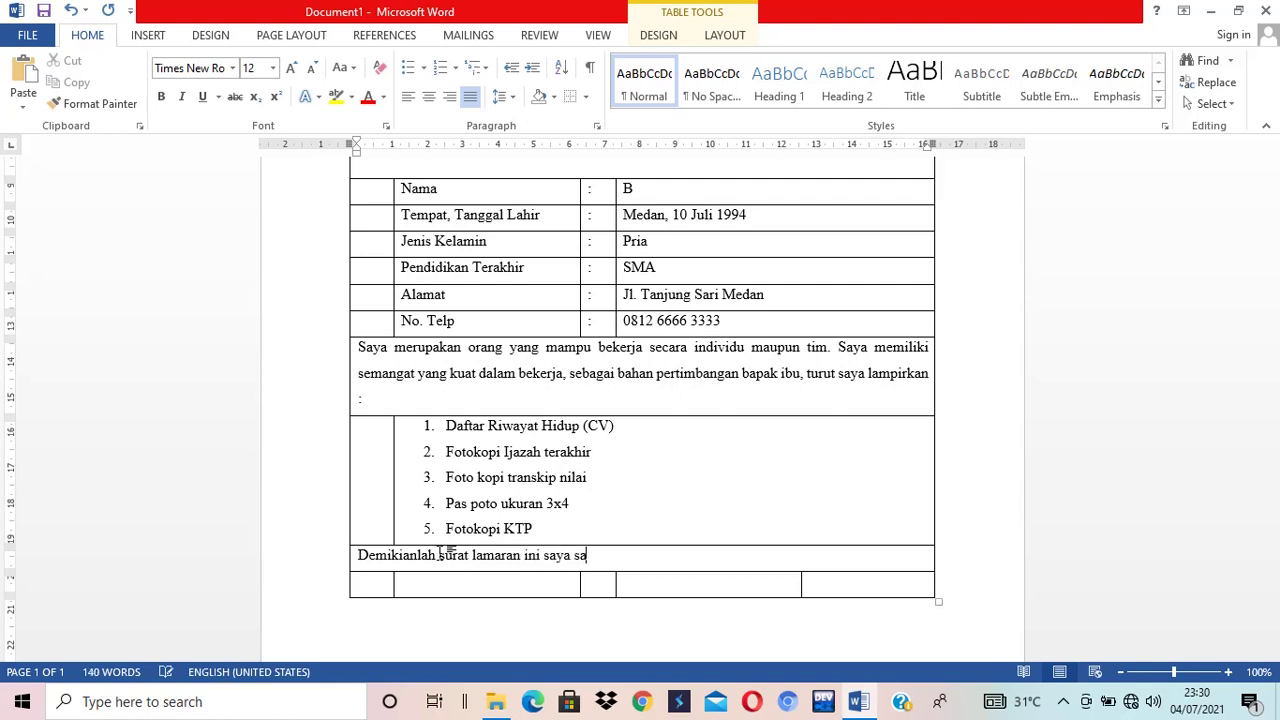
type("mpaikan, besar harapan")
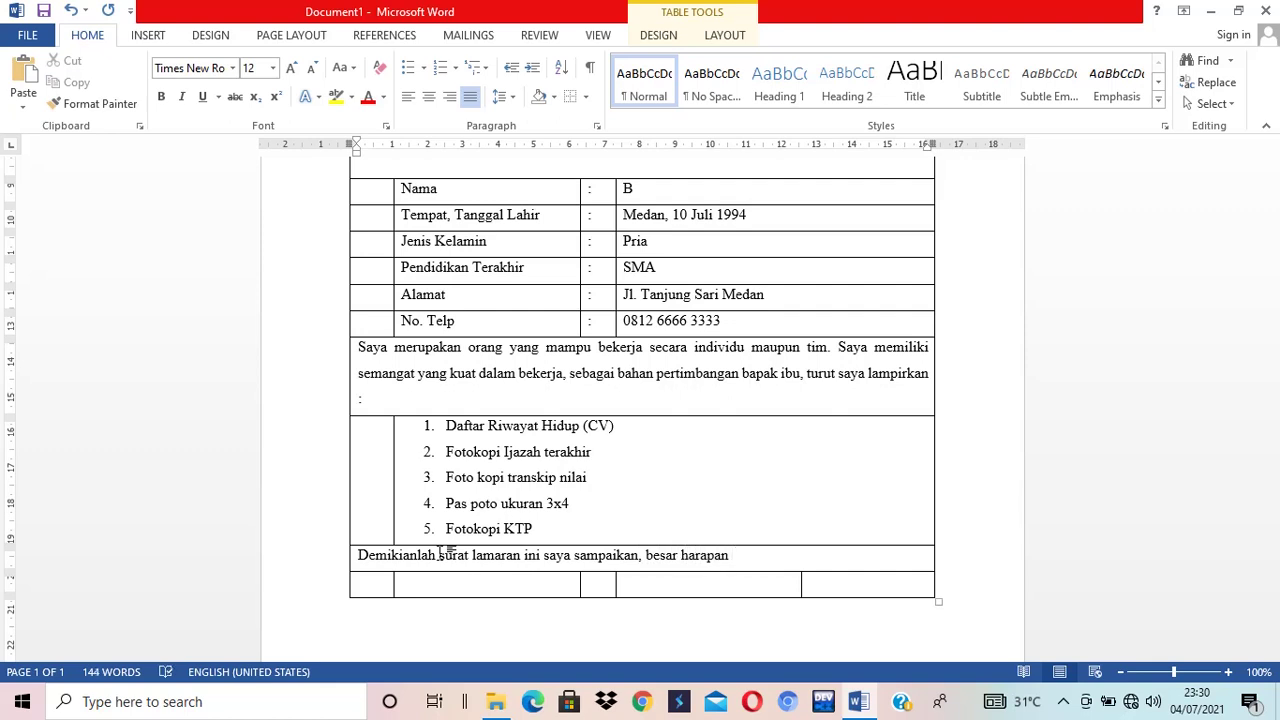
type(" saya agar bapak ibu")
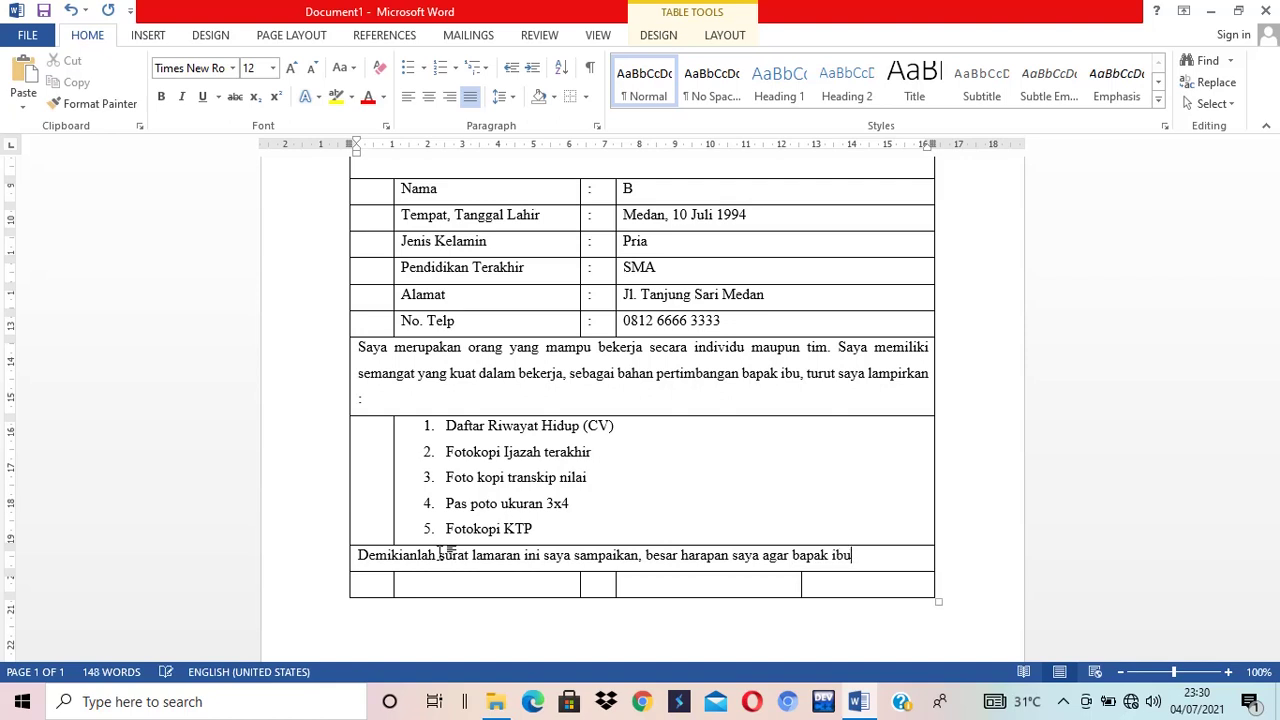
type(", dapat mempertimba")
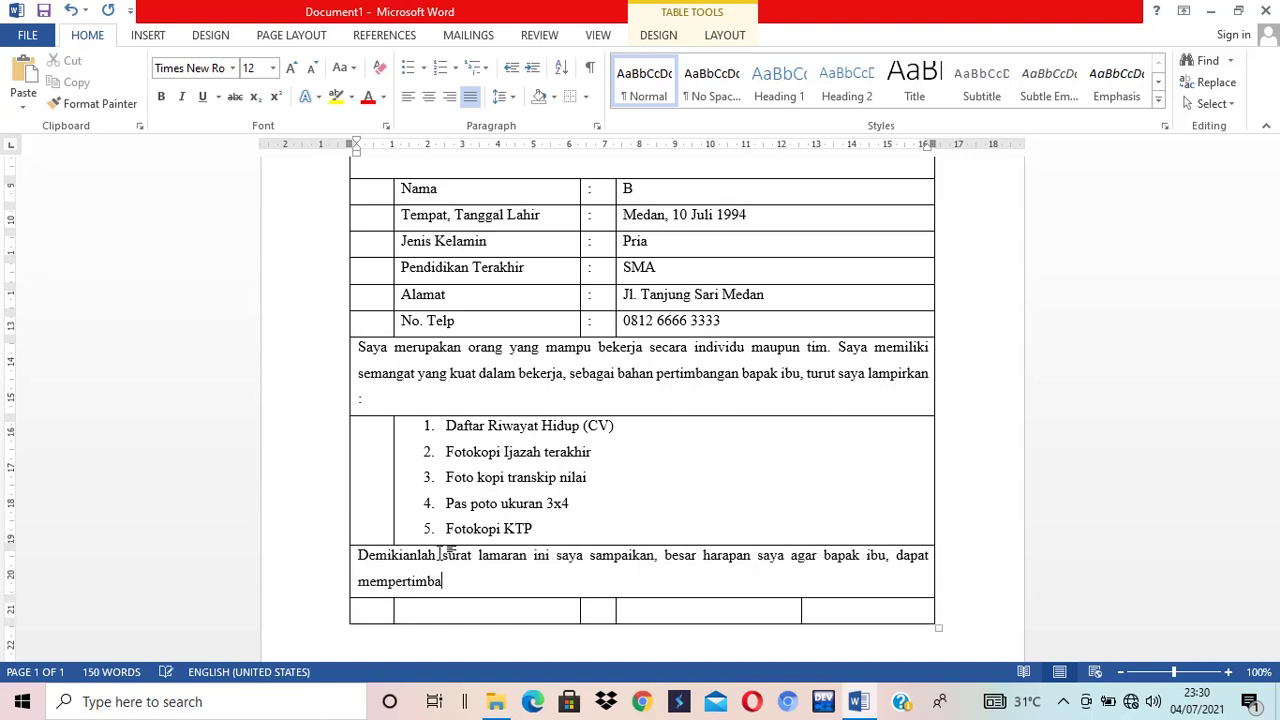
type("ngkan lamaran pekerjaa")
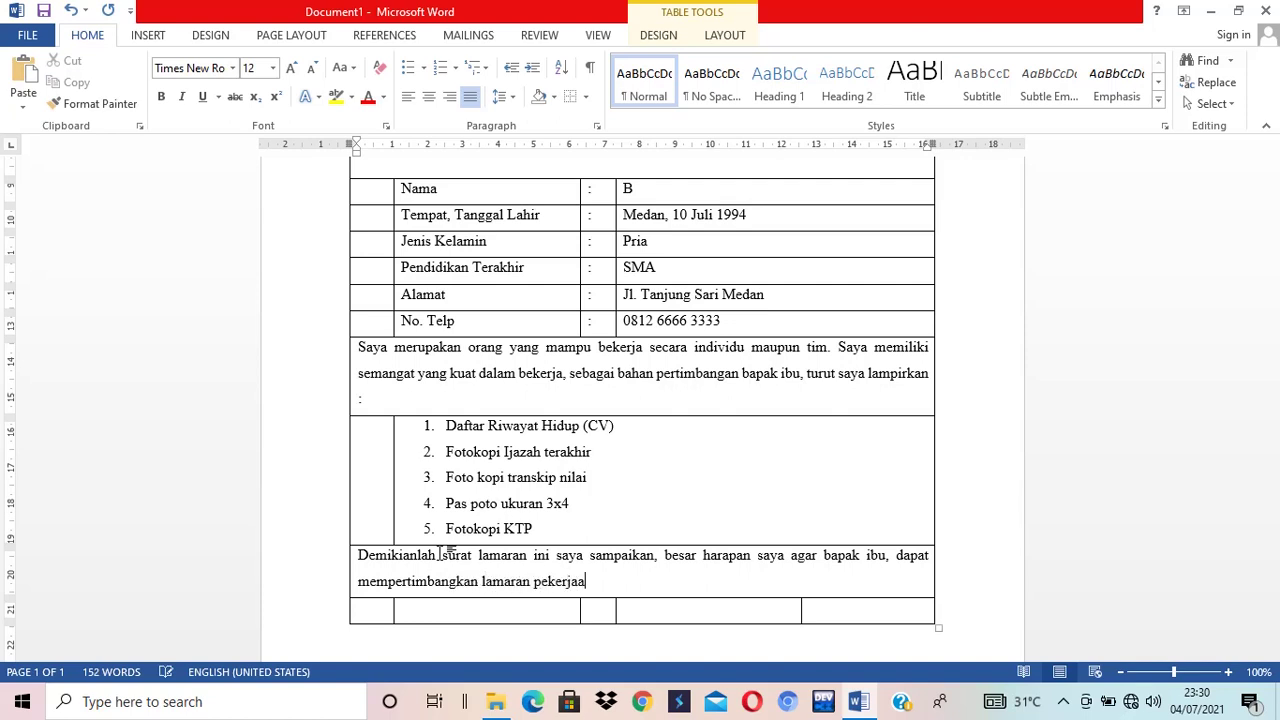
type("n saya. J")
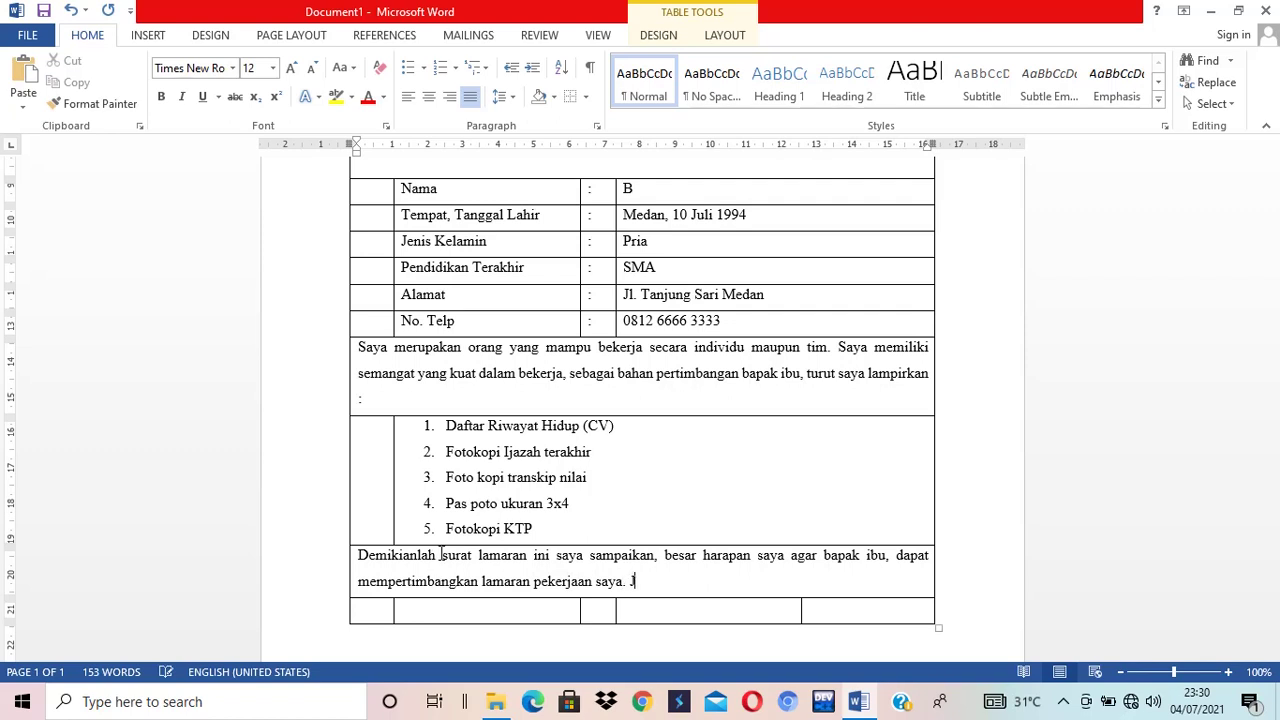
type("ika saya diterima")
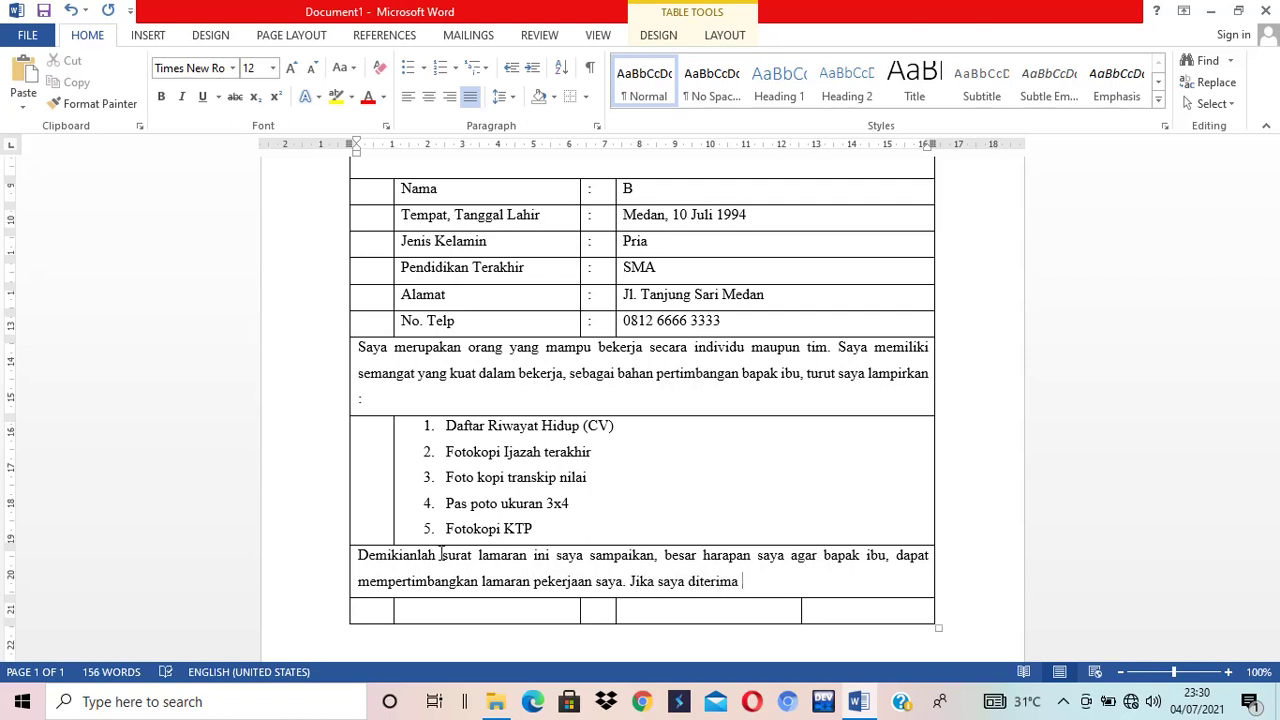
type(" d")
key("BackSpace")
type("bergabung diperu")
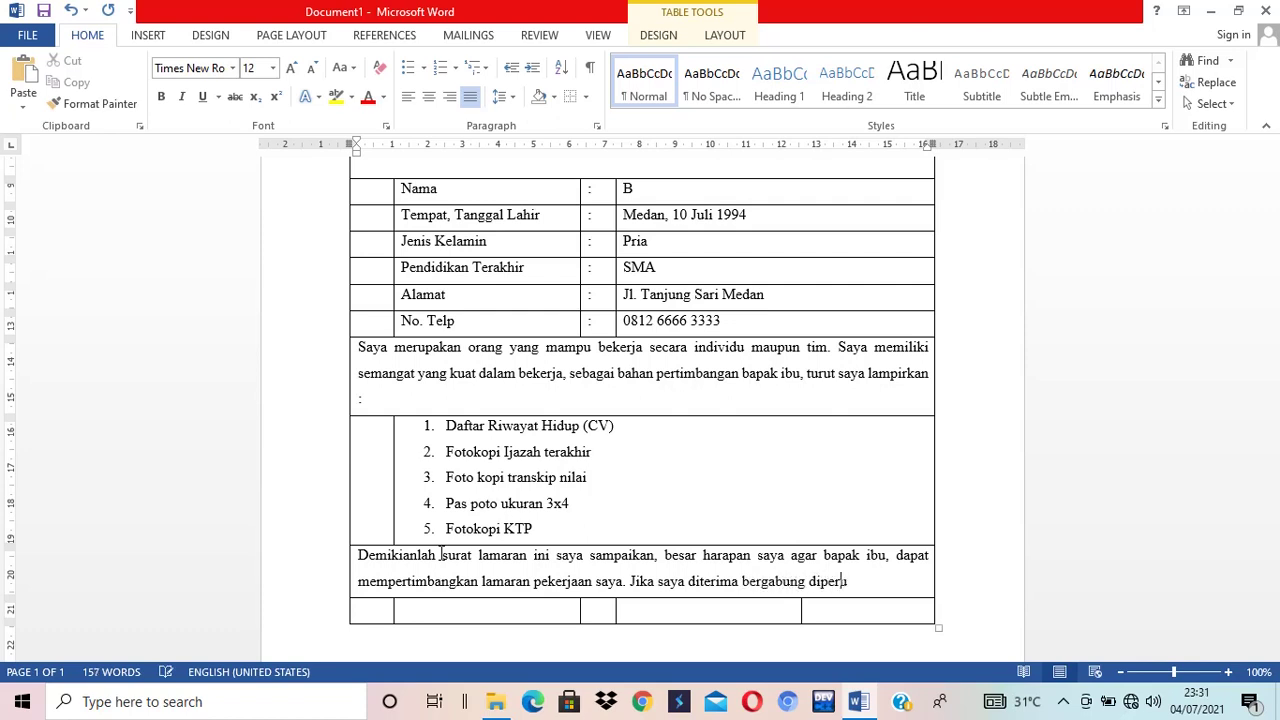
type("sahaan bapak ibu")
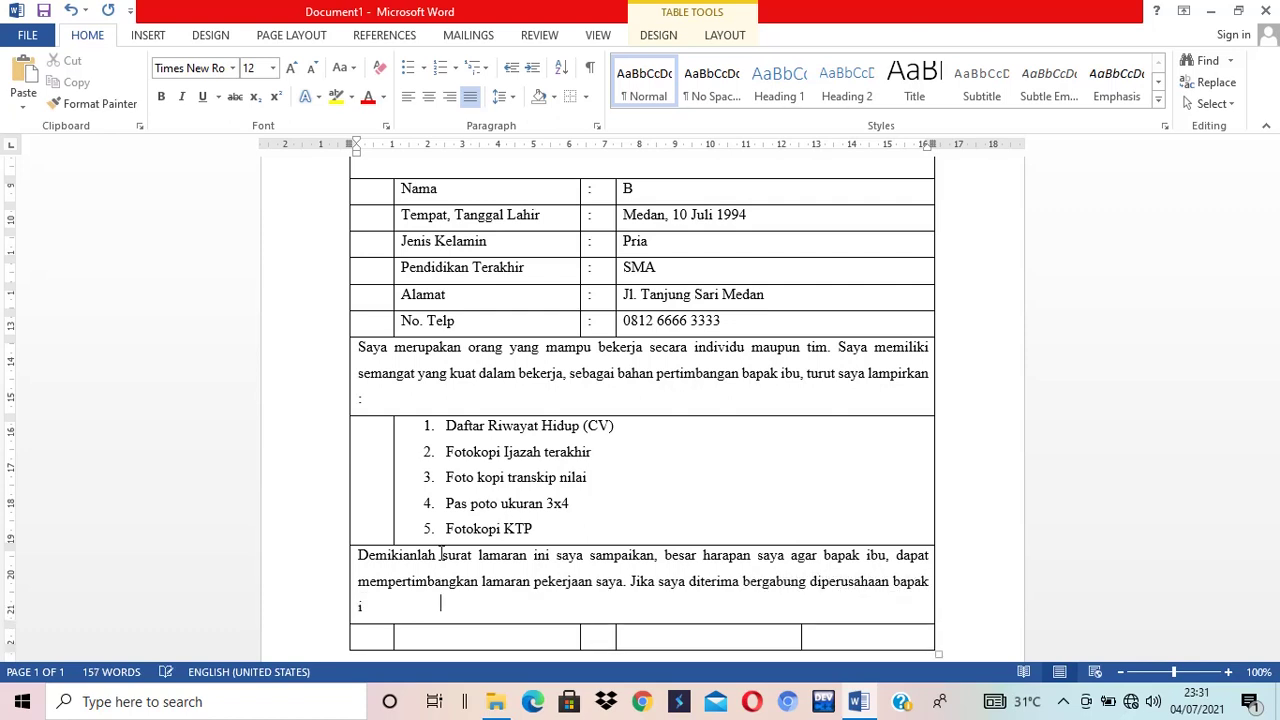
type(", saya akan mematuhis")
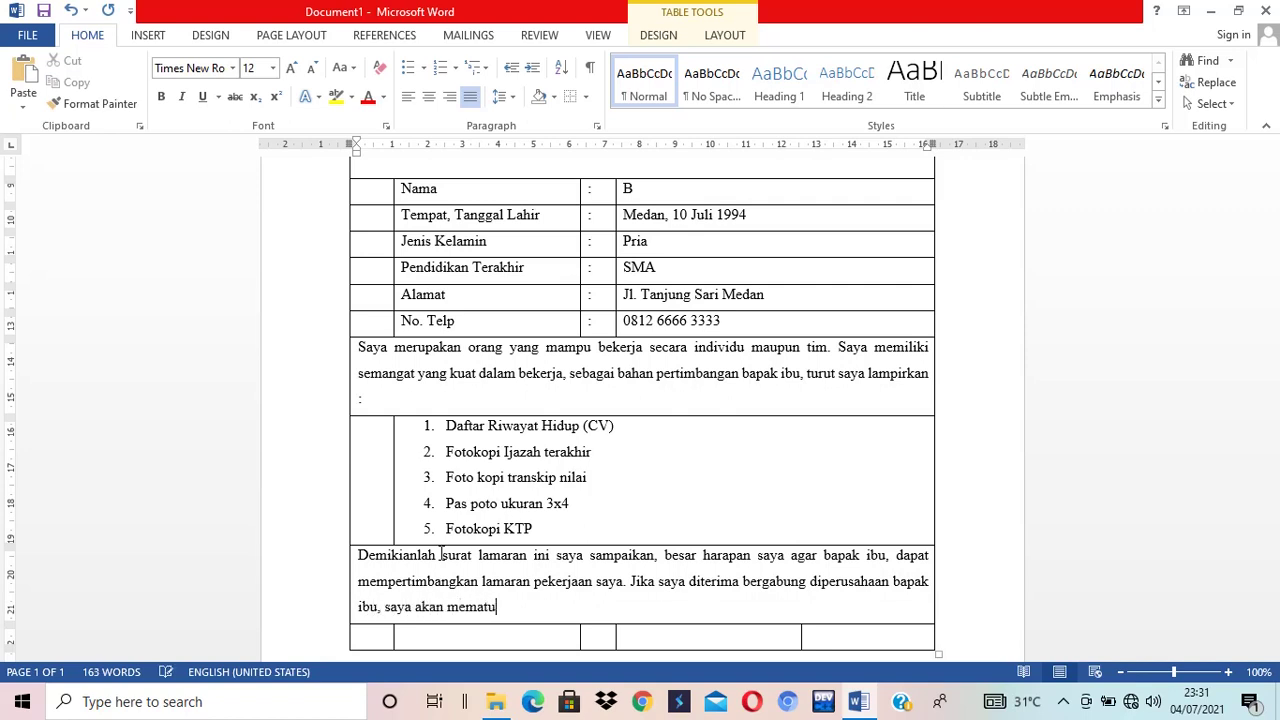
key("BackSpace")
key("BackSpace")
type("i semua peraturan per")
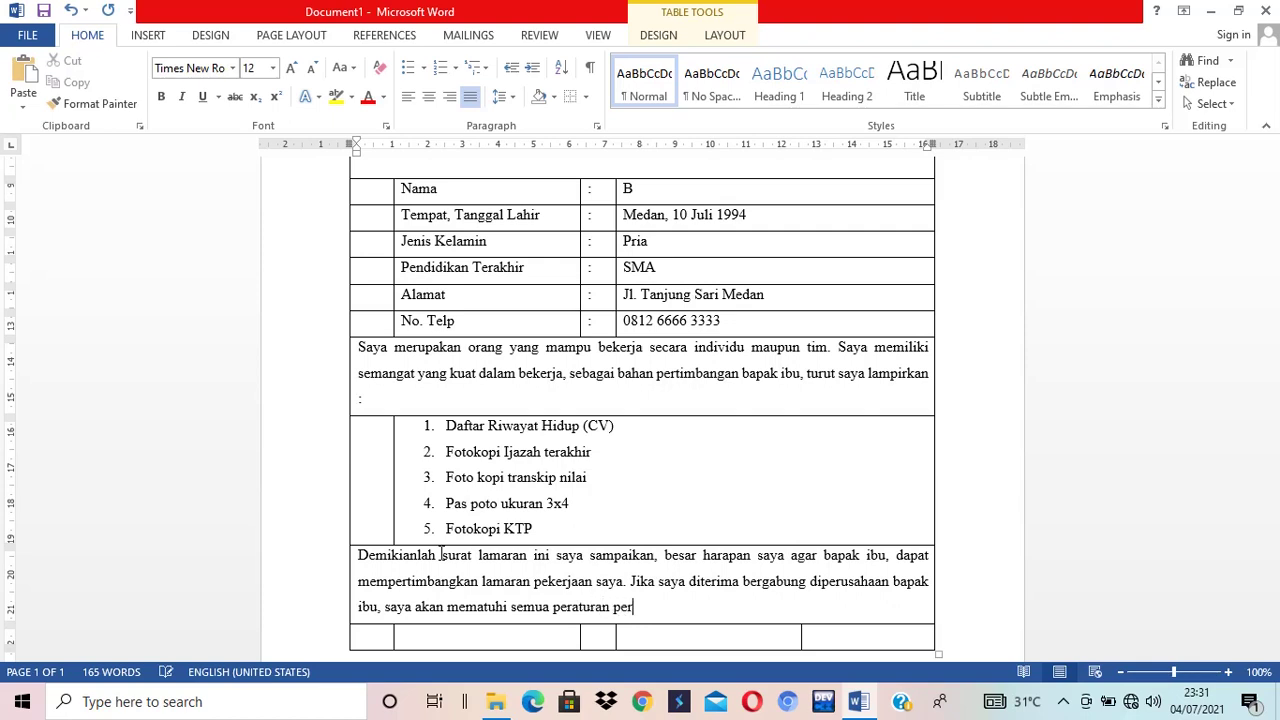
type("aturan")
key("BackSpace")
key("BackSpace")
type("ran yang terdapat didalam p")
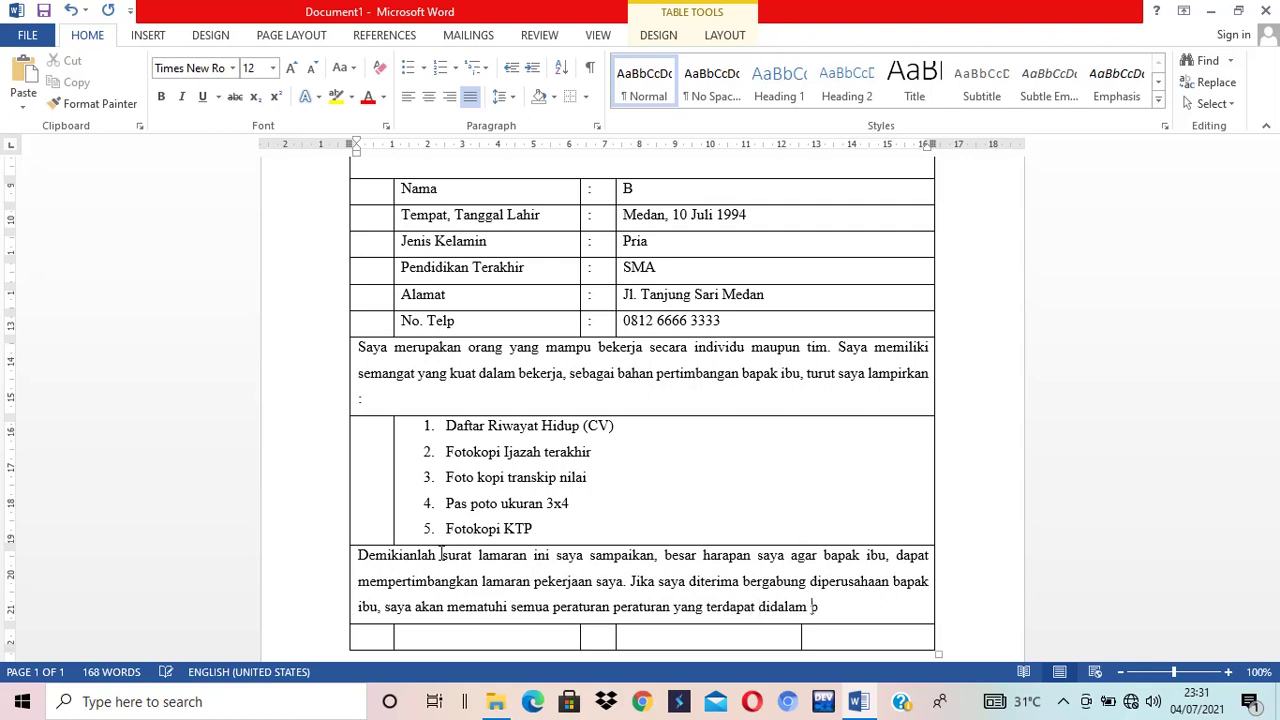
type("era")
key("BackSpace")
type("usahaan.")
- Add a 'terimakasih,' line below the closing paragraph
key("Return")
type("ter")
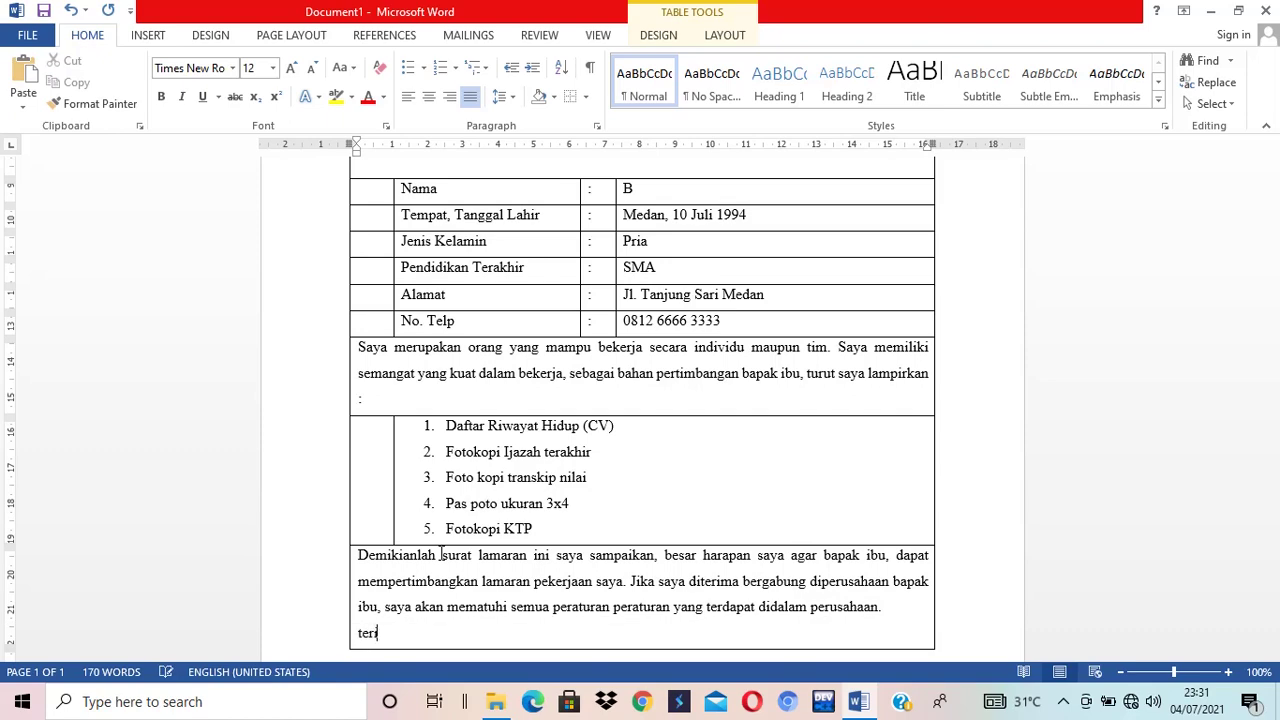
type("imakasih,")
scroll(966, 436, "down", 2)
scroll(967, 489, "down", 6)
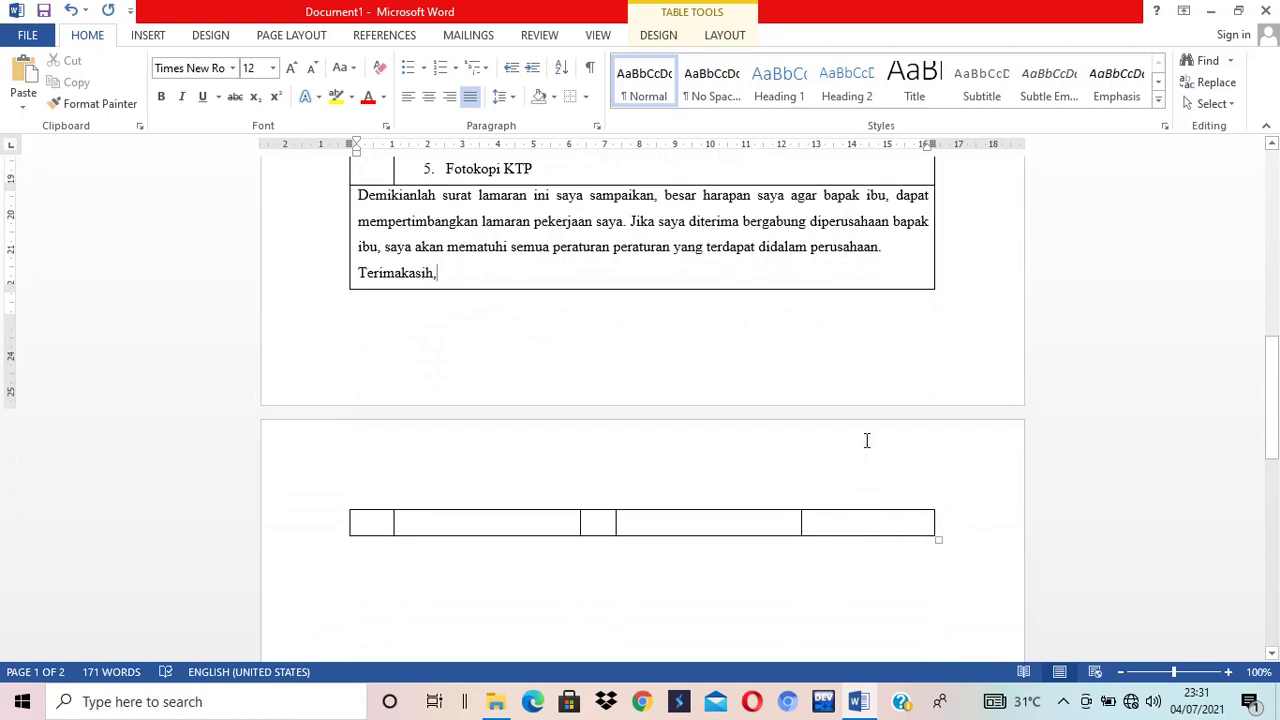
- Set the table's line spacing to 1.0 so the letter fits on one page
scroll(866, 440, "up", 5)
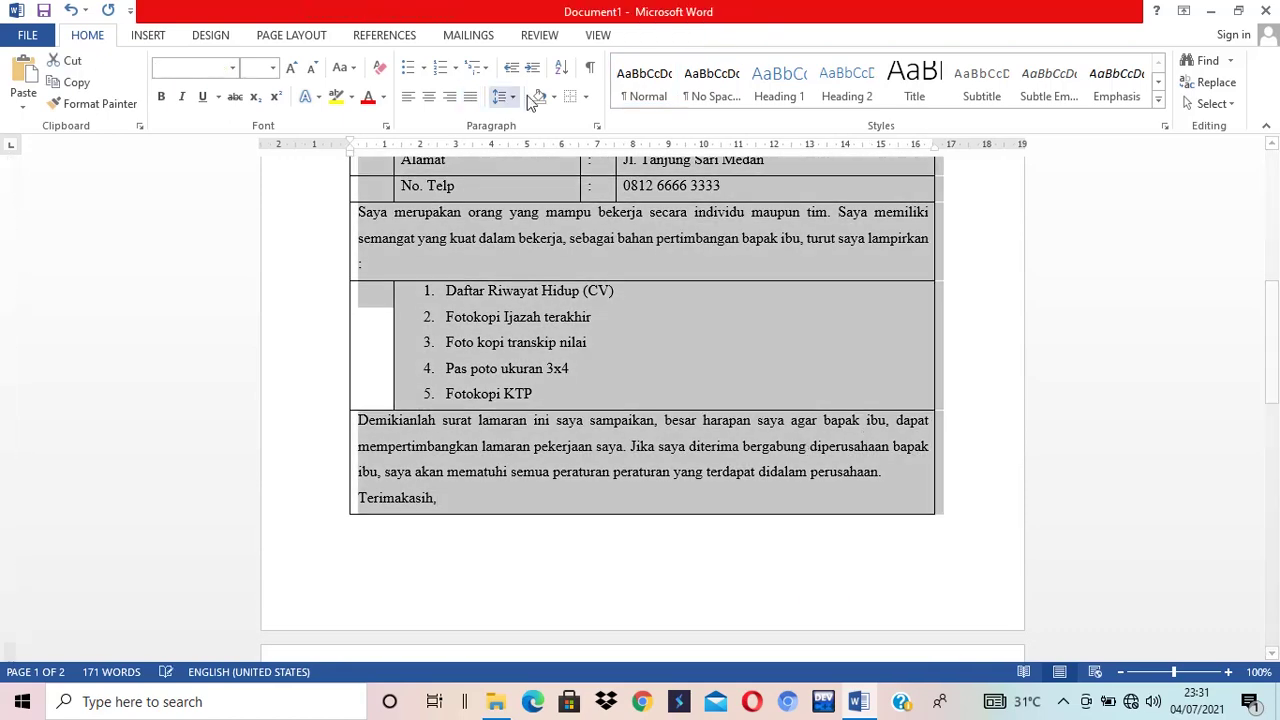
left_click(506, 97)
left_click(515, 146)
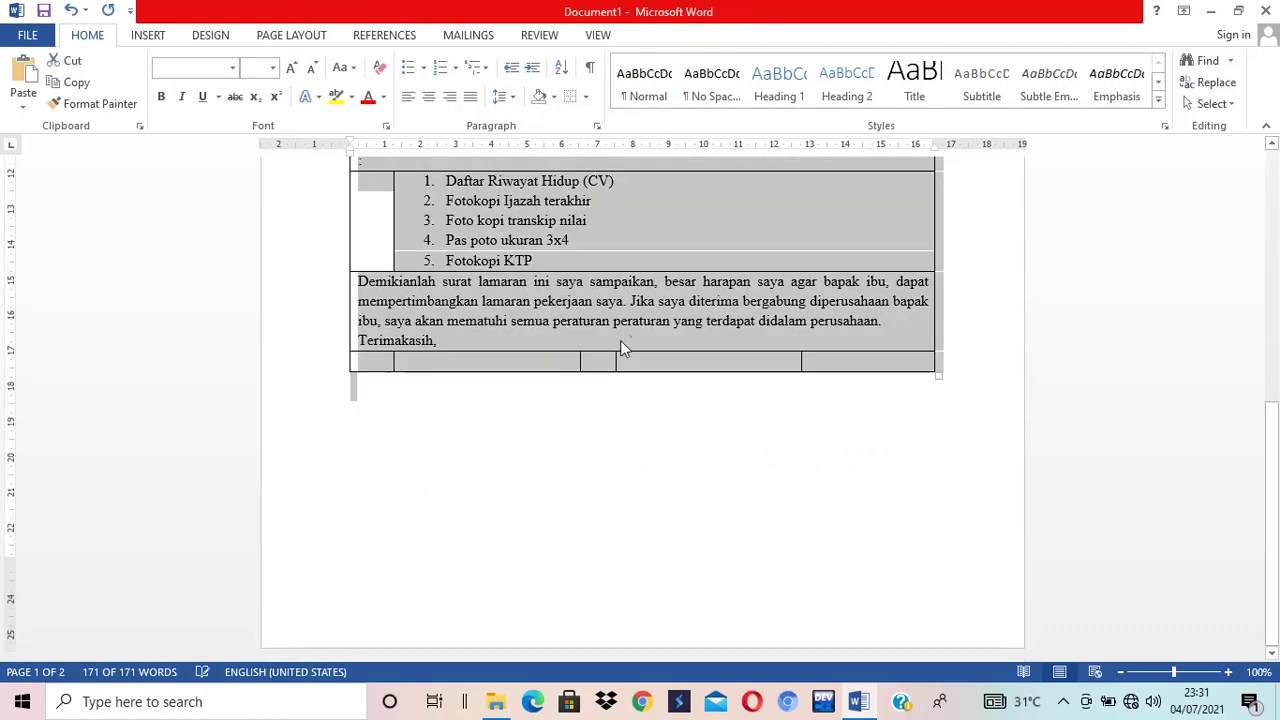
left_click(805, 362)
left_click(828, 362)
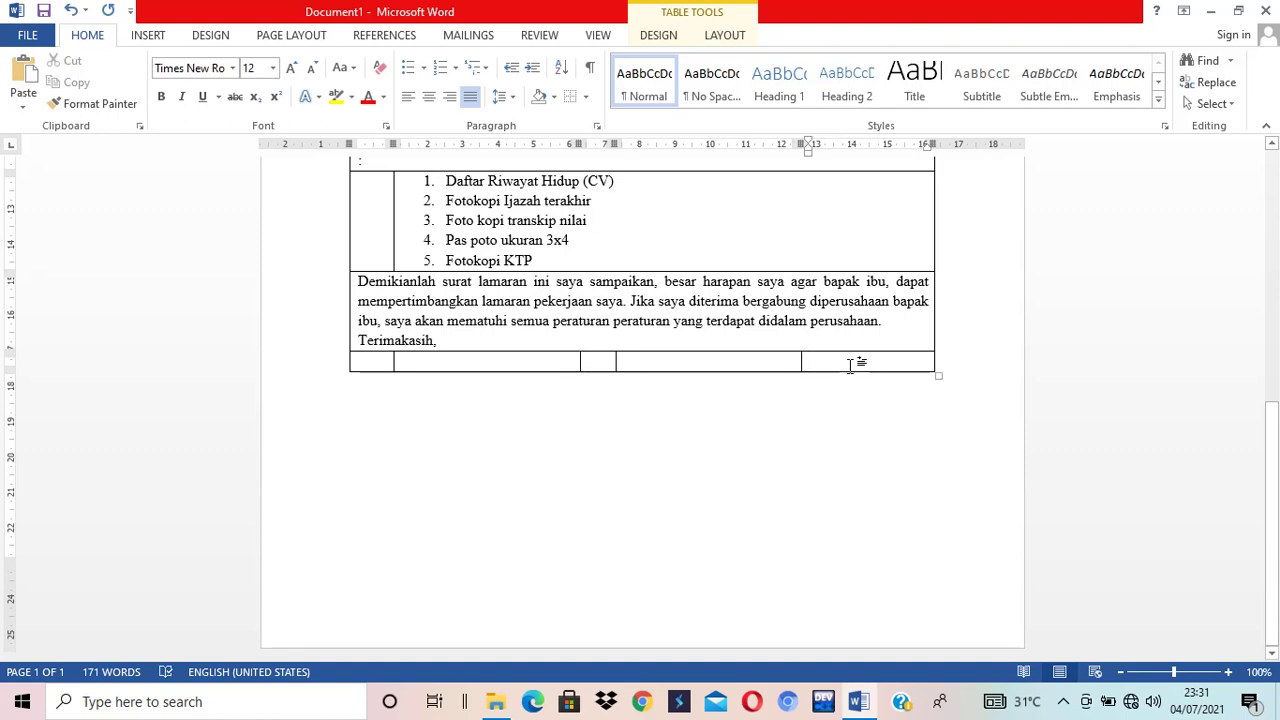
- Type 'Hormat saya,', add two signature-space rows, and enter the signer's name bottom-right
type("Horma")
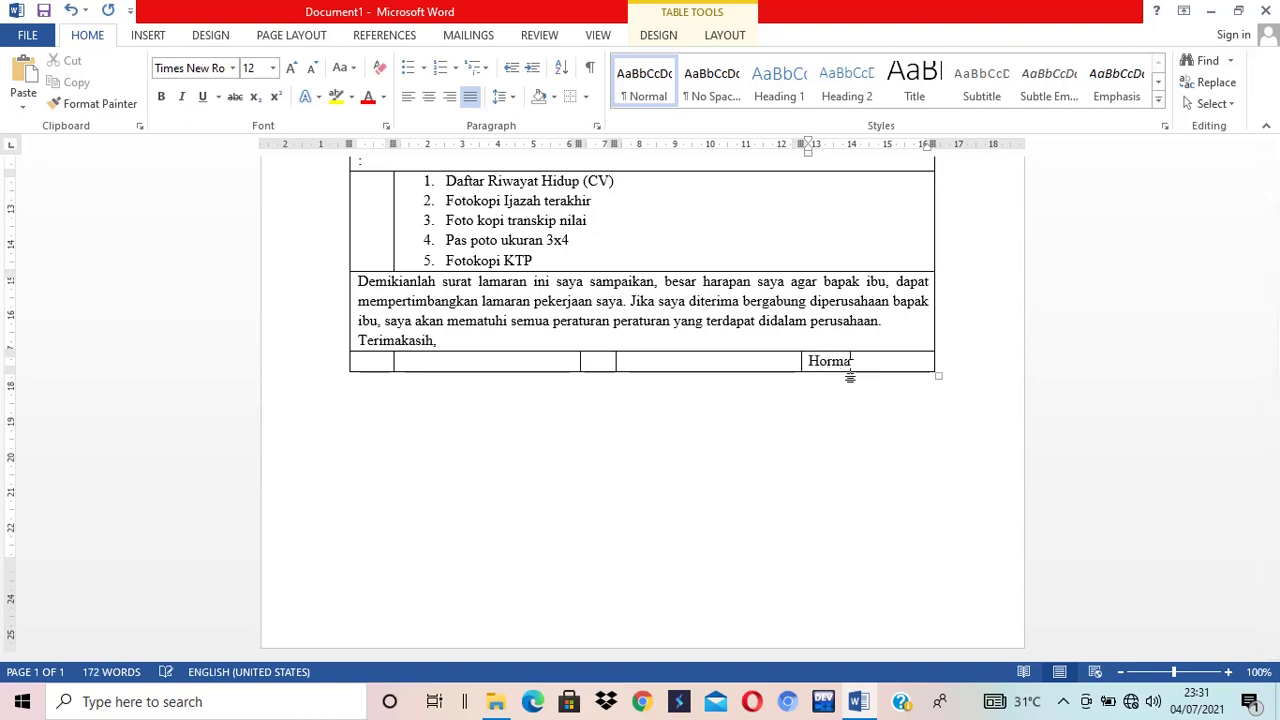
type("t saya,")
scroll(1001, 370, "up", 2)
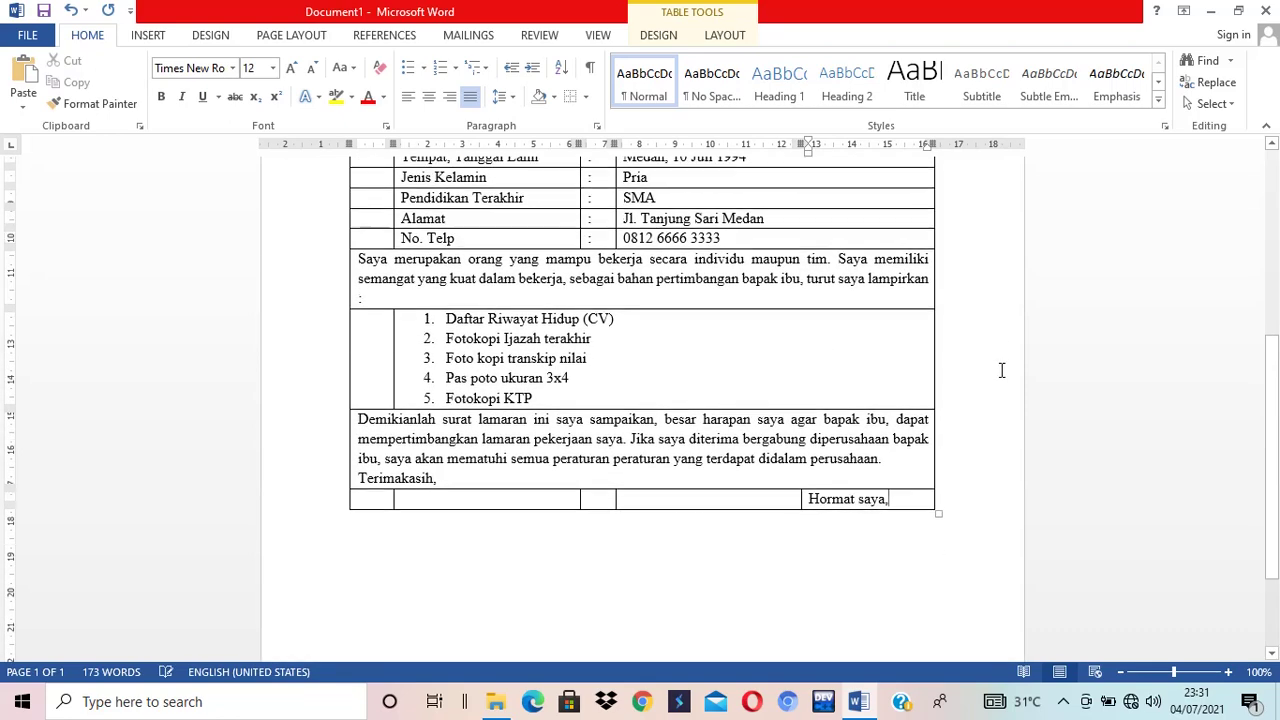
key("Tab")
key("Tab")
key("Tab")
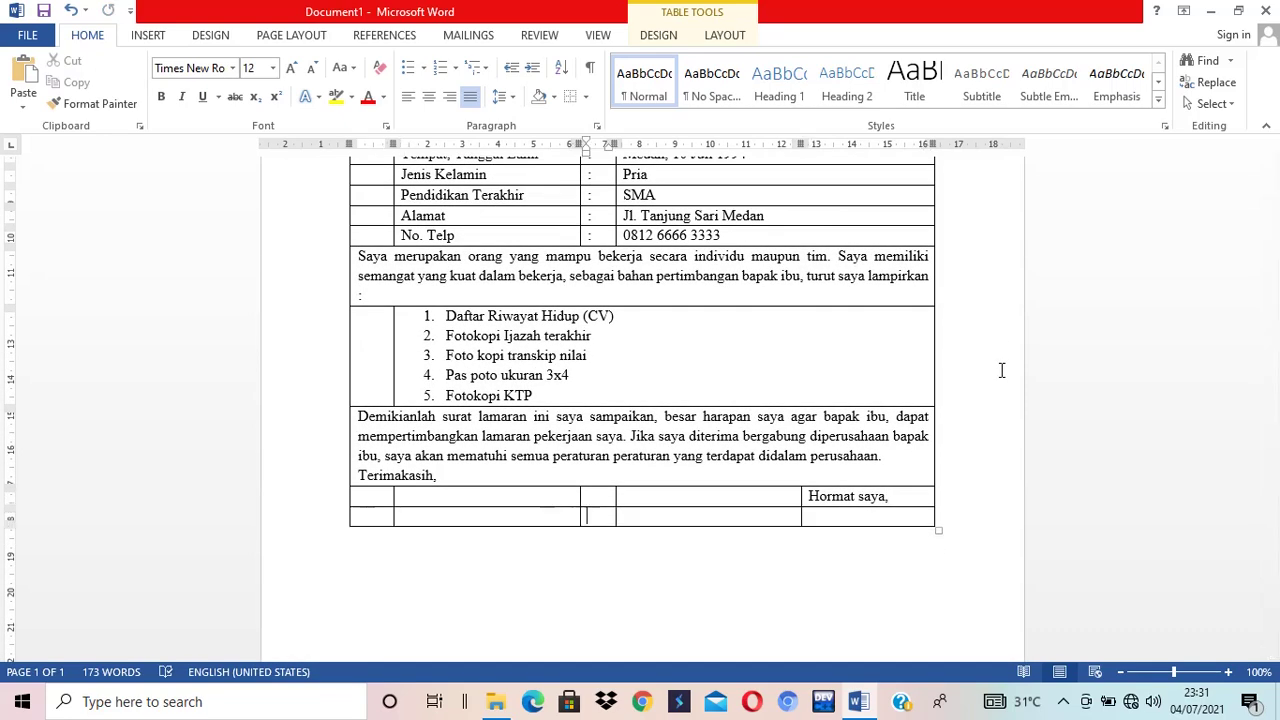
key("Tab")
key("Tab")
key("Tab")
key("Tab")
key("Tab")
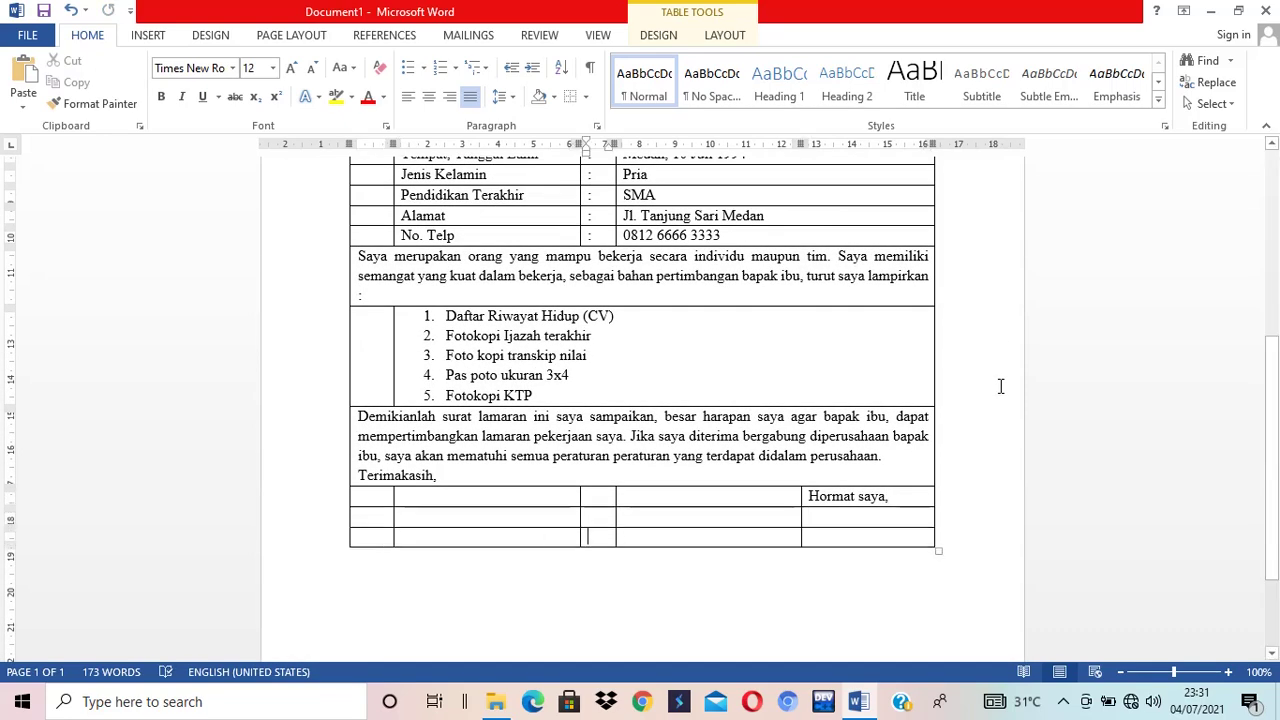
key("Tab")
key("Tab")
key("Tab")
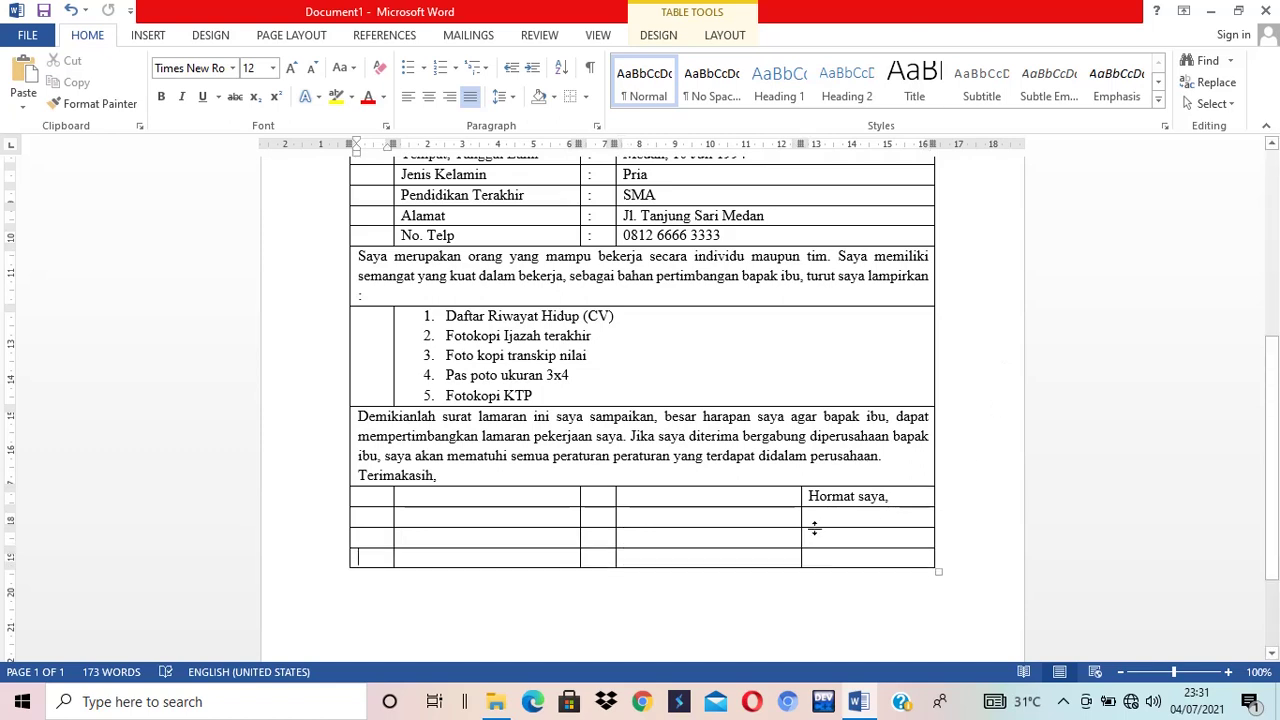
left_click_drag(814, 518, 830, 540)
left_click(830, 557)
type("Bunga")
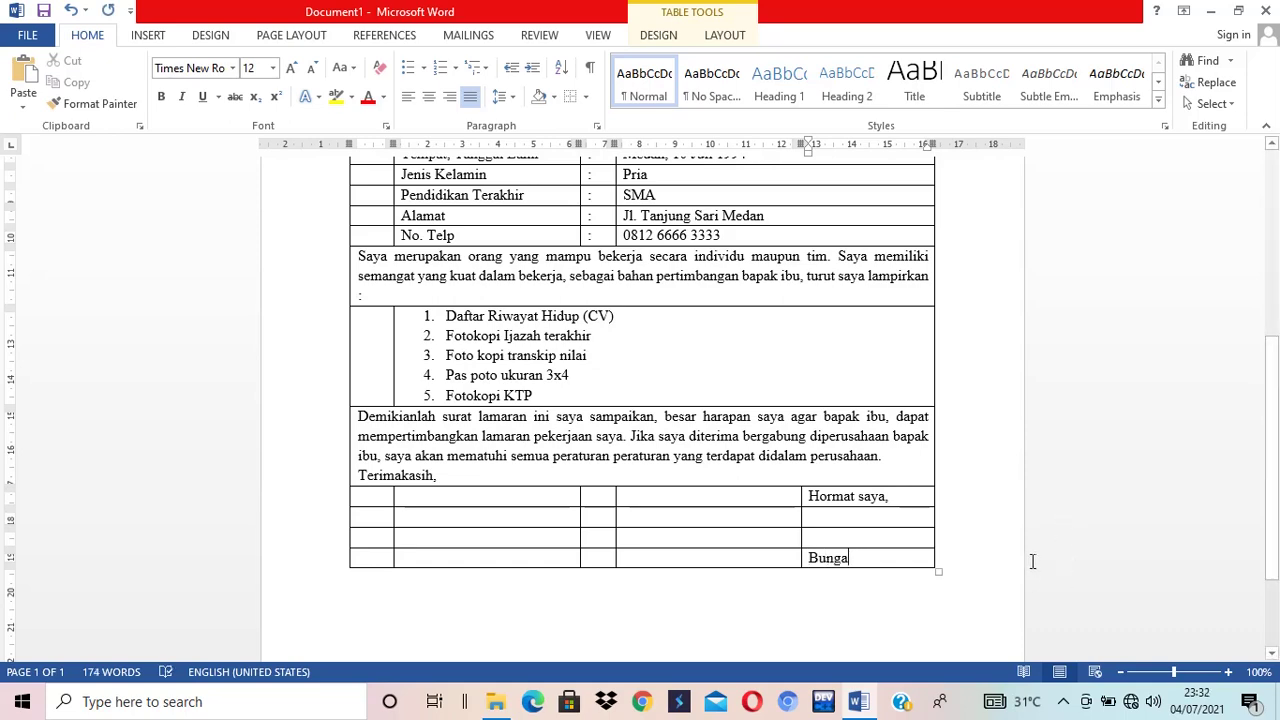
- Scroll to the top and select the whole letter table with its move handle
scroll(1032, 561, "up", 3)
scroll(1032, 561, "up", 3)
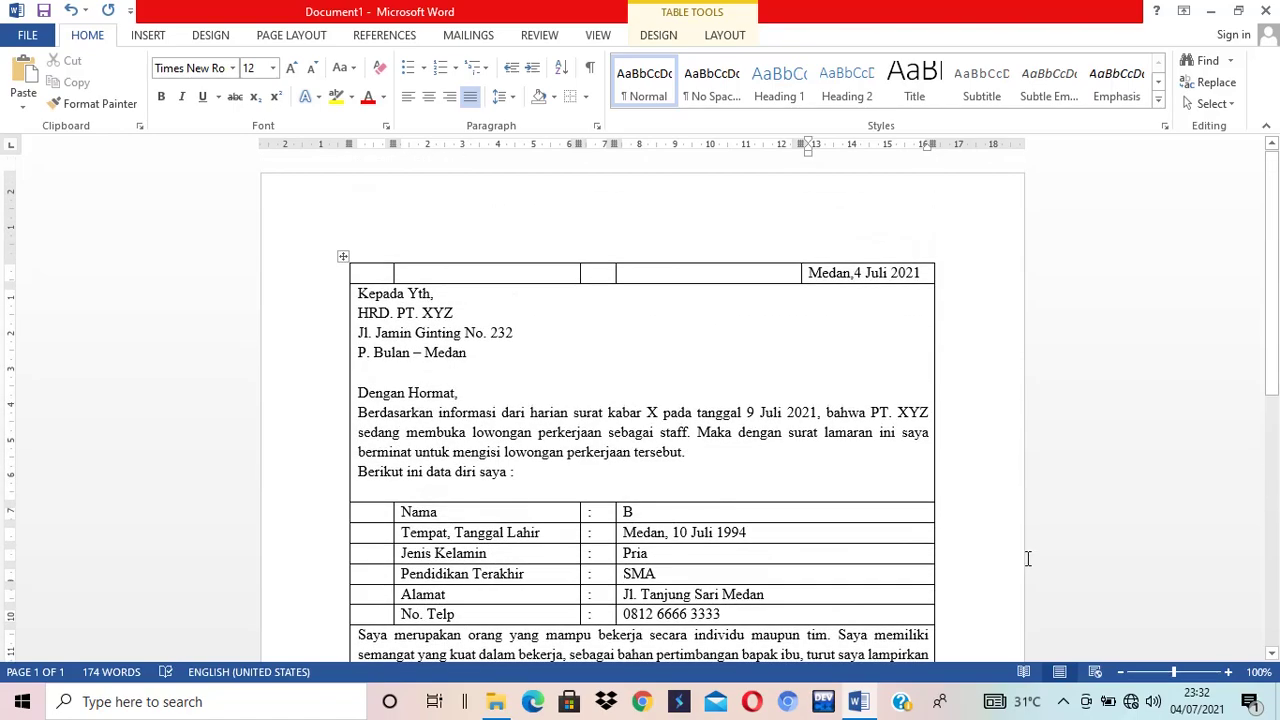
scroll(1027, 558, "down", 10)
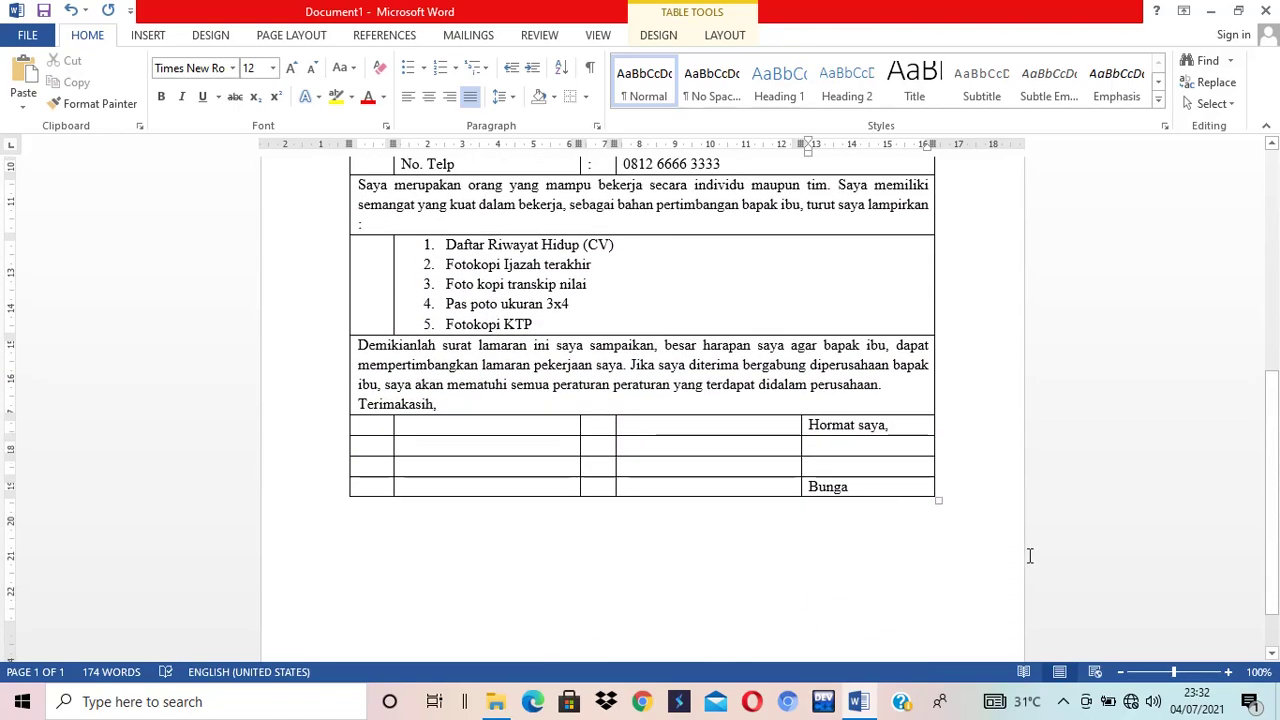
scroll(1030, 556, "up", 8)
scroll(1030, 556, "up", 4)
scroll(1034, 551, "down", 6)
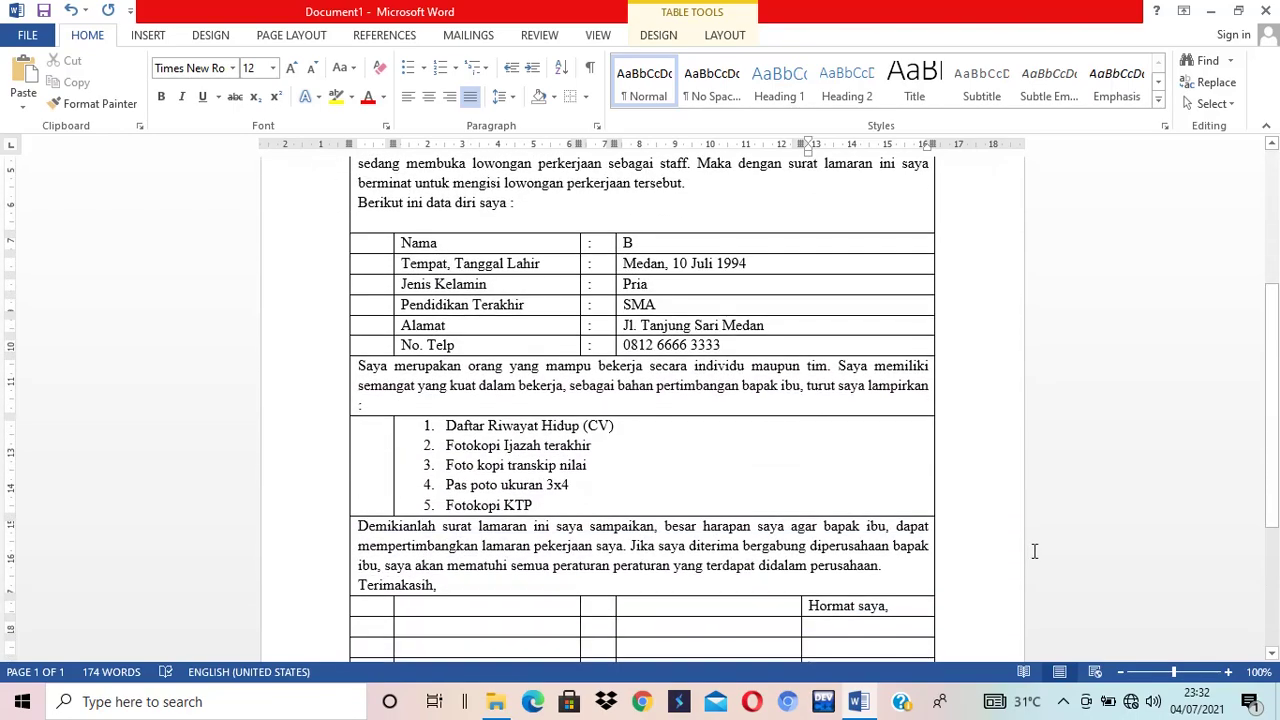
scroll(1034, 551, "up", 4)
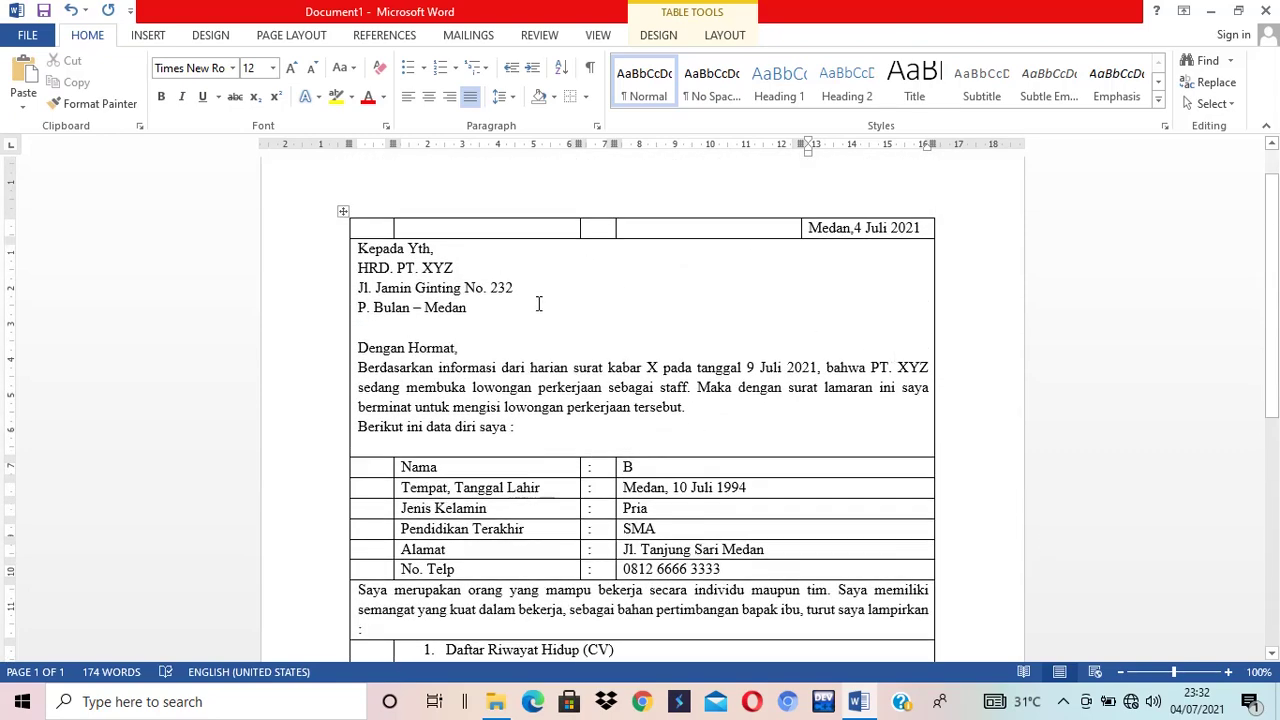
scroll(689, 406, "down", 2)
scroll(614, 317, "up", 2)
left_click(343, 211)
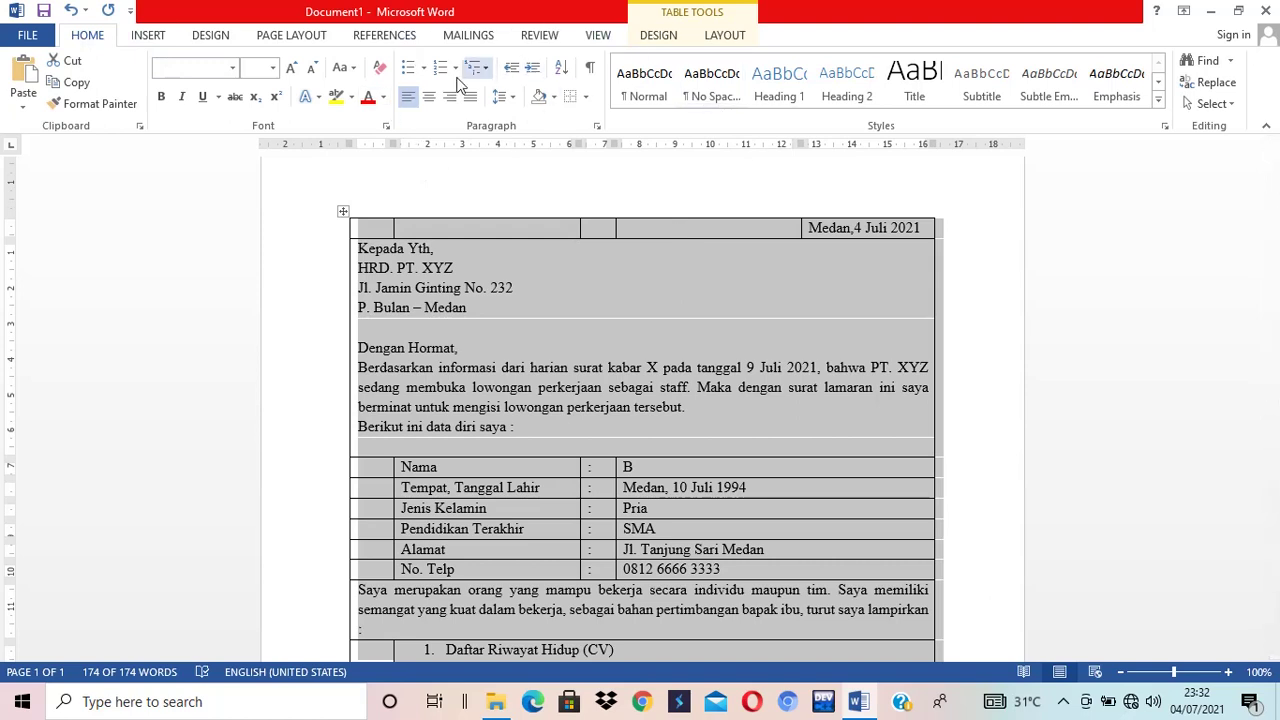
- Apply No Border to the whole table and deselect to check the borderless letter
left_click(586, 99)
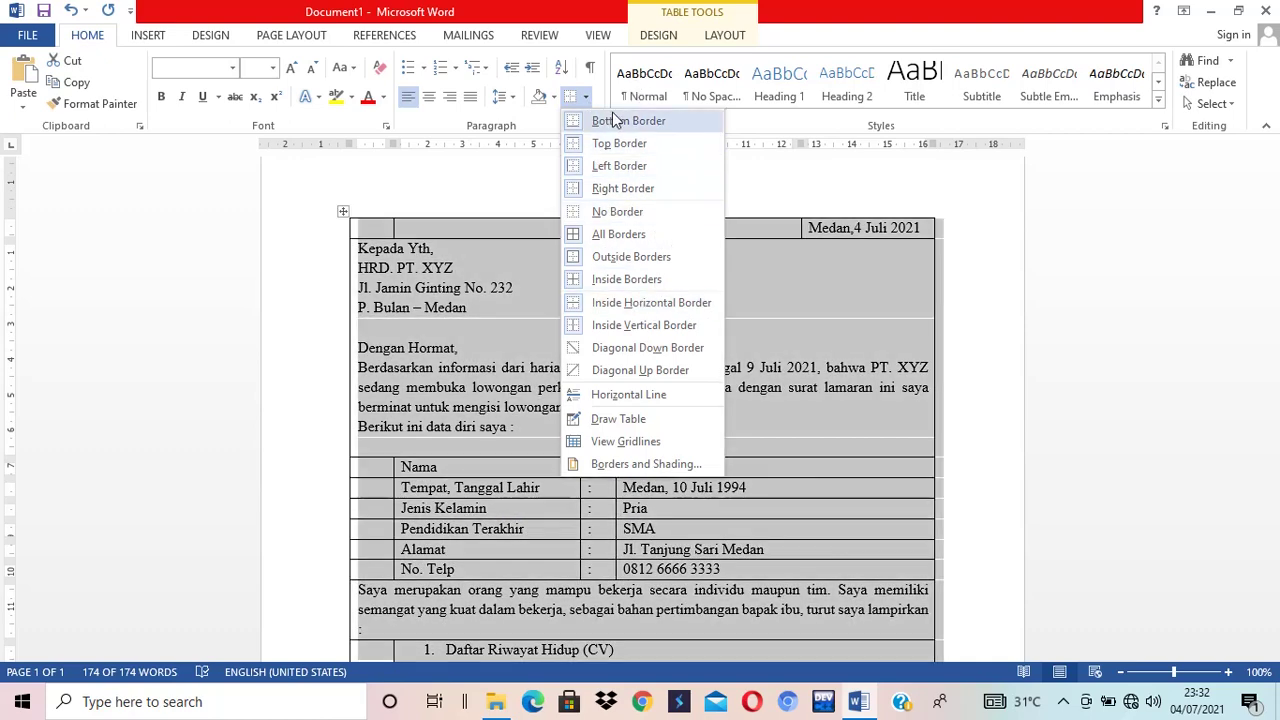
left_click(617, 213)
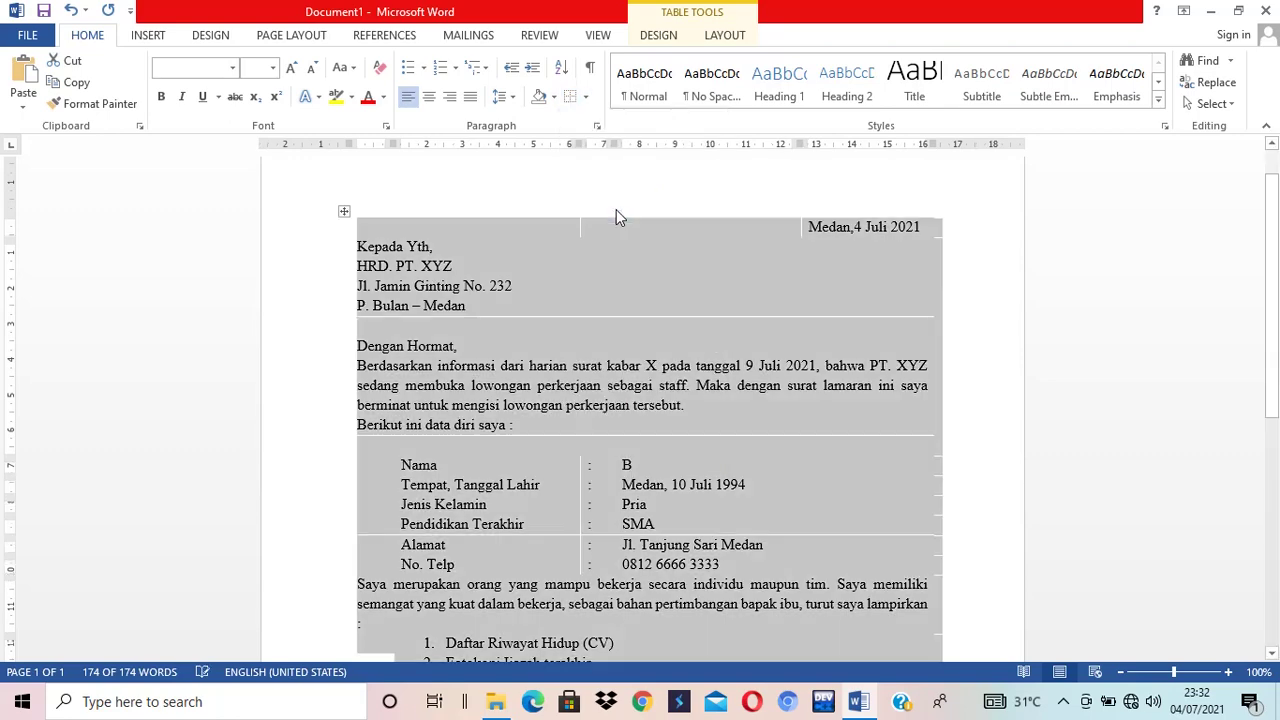
left_click(970, 371)
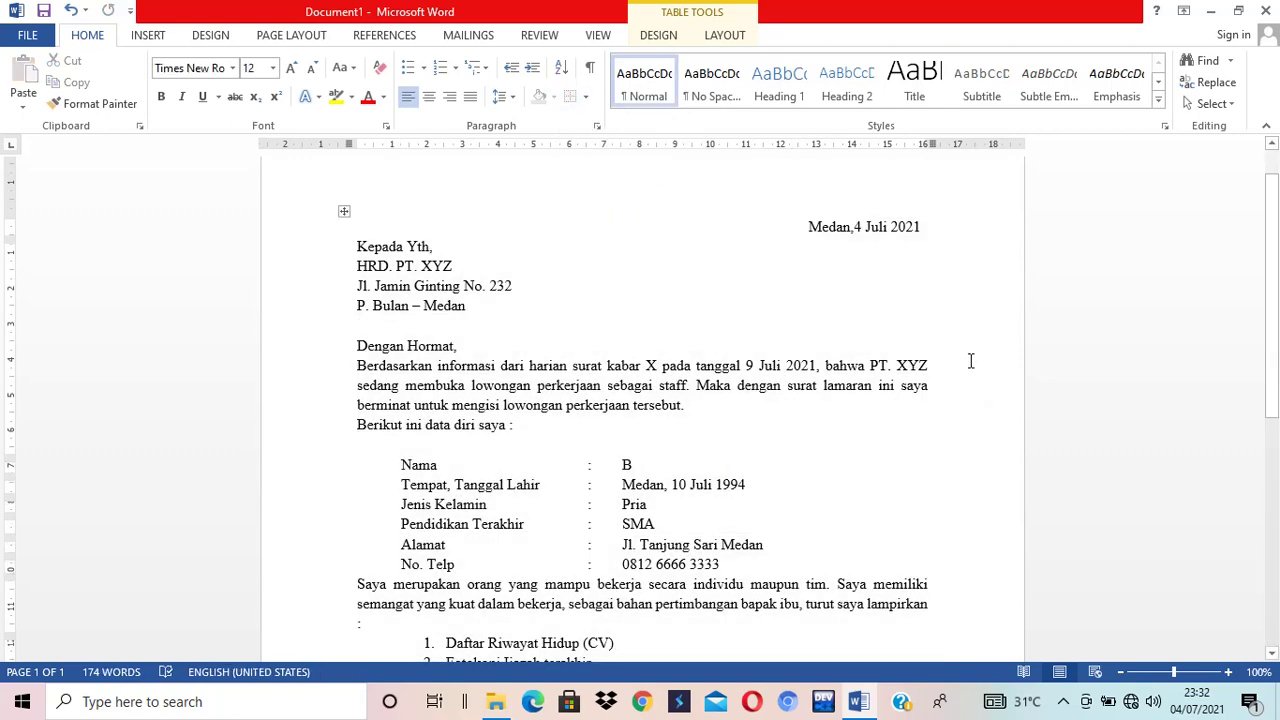
scroll(970, 371, "down", 7)
scroll(970, 367, "up", 8)
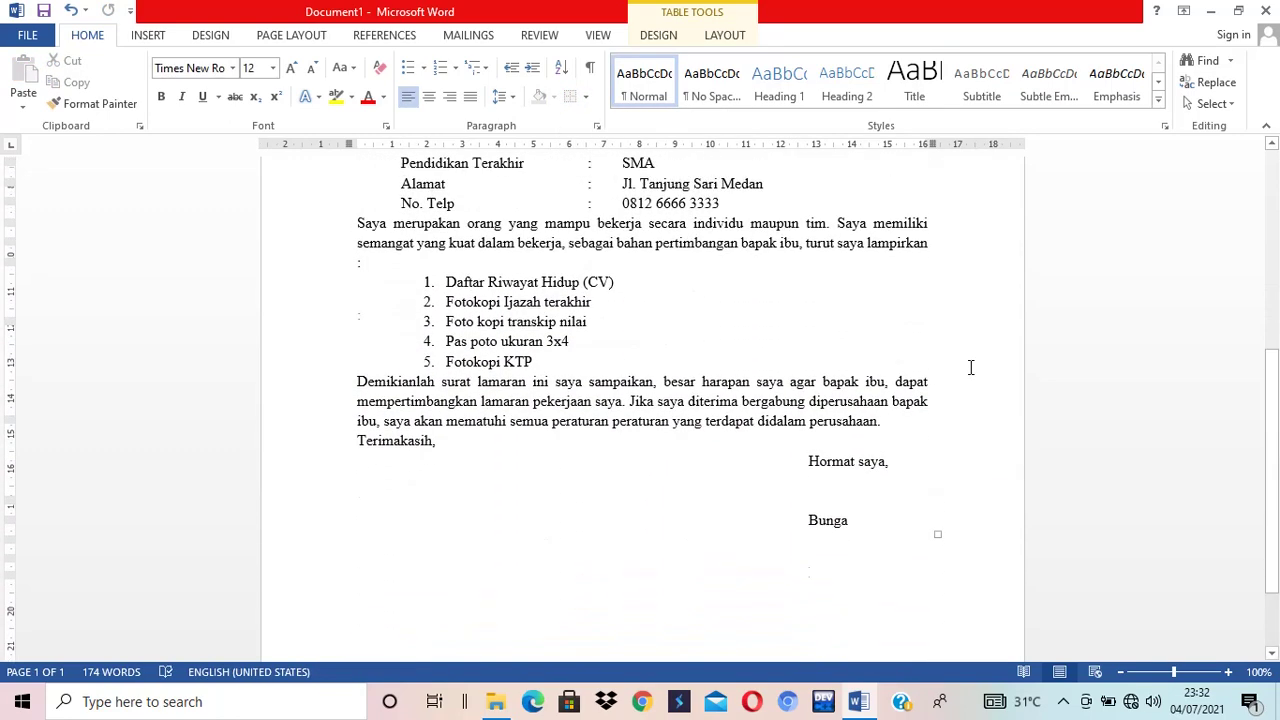
scroll(970, 367, "down", 3)
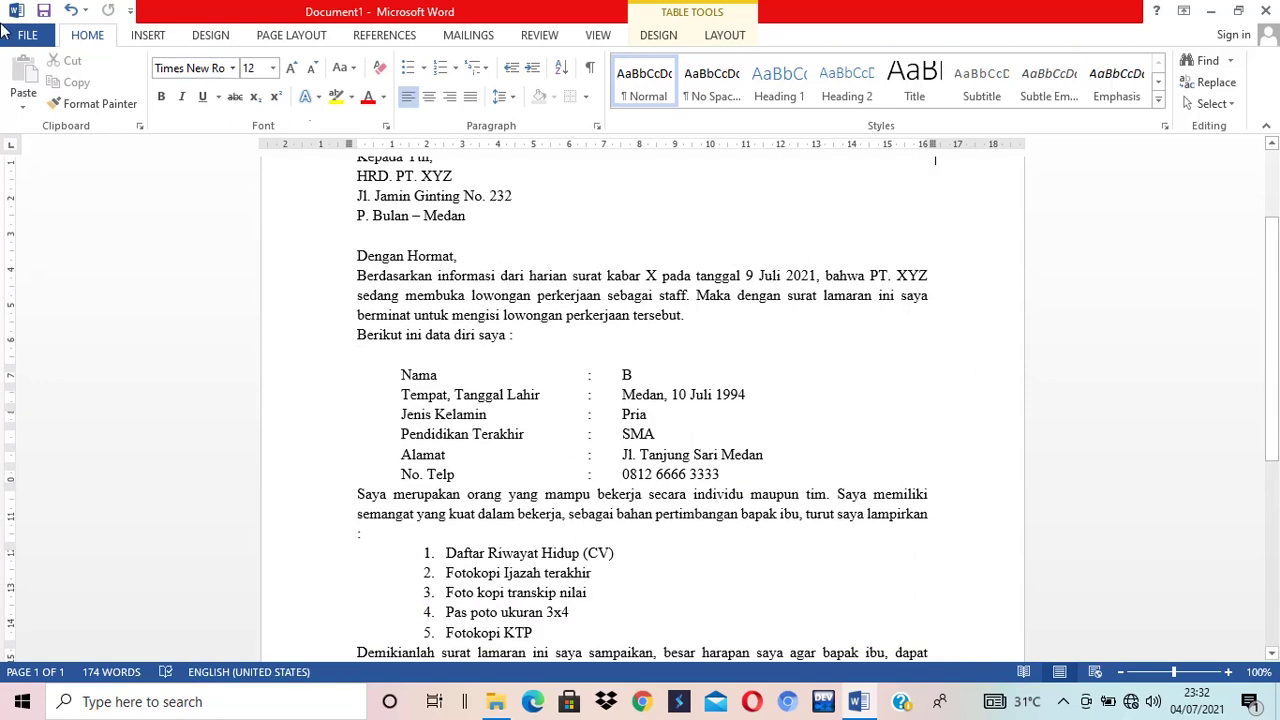
- Open the Print preview of the one-page application letter and zoom in four steps until the text is readable
left_click(27, 35)
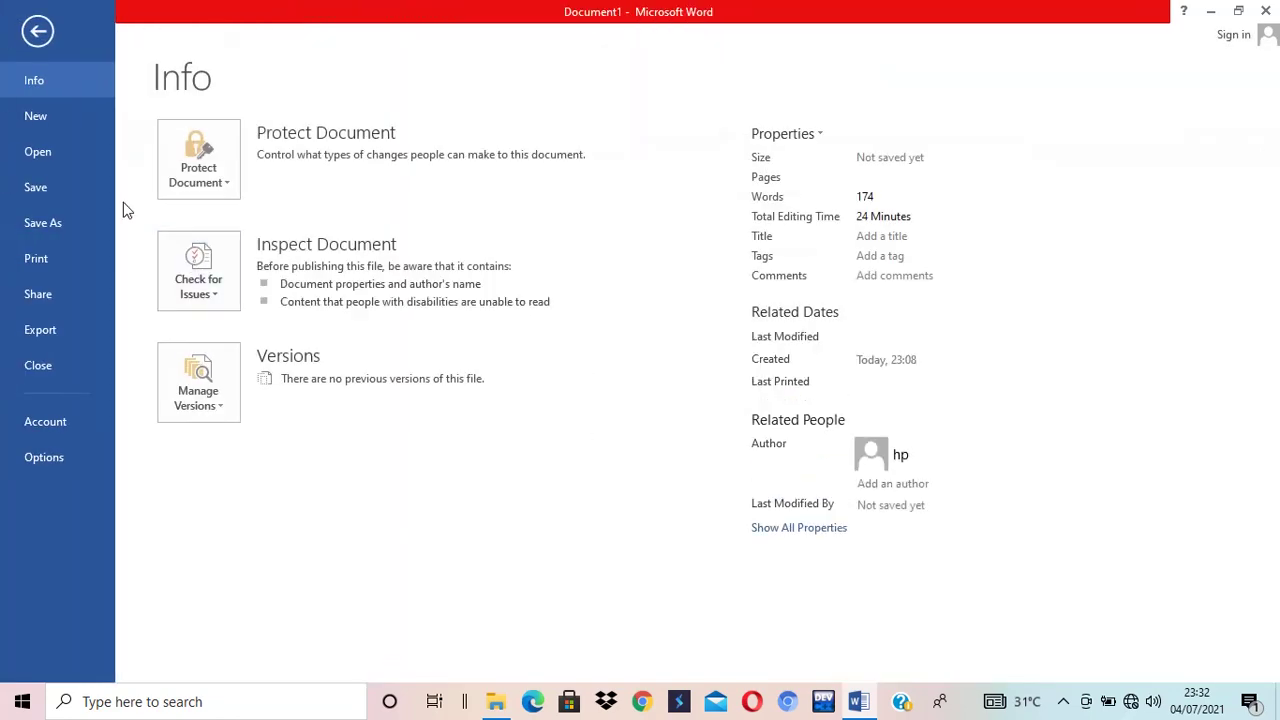
left_click(54, 262)
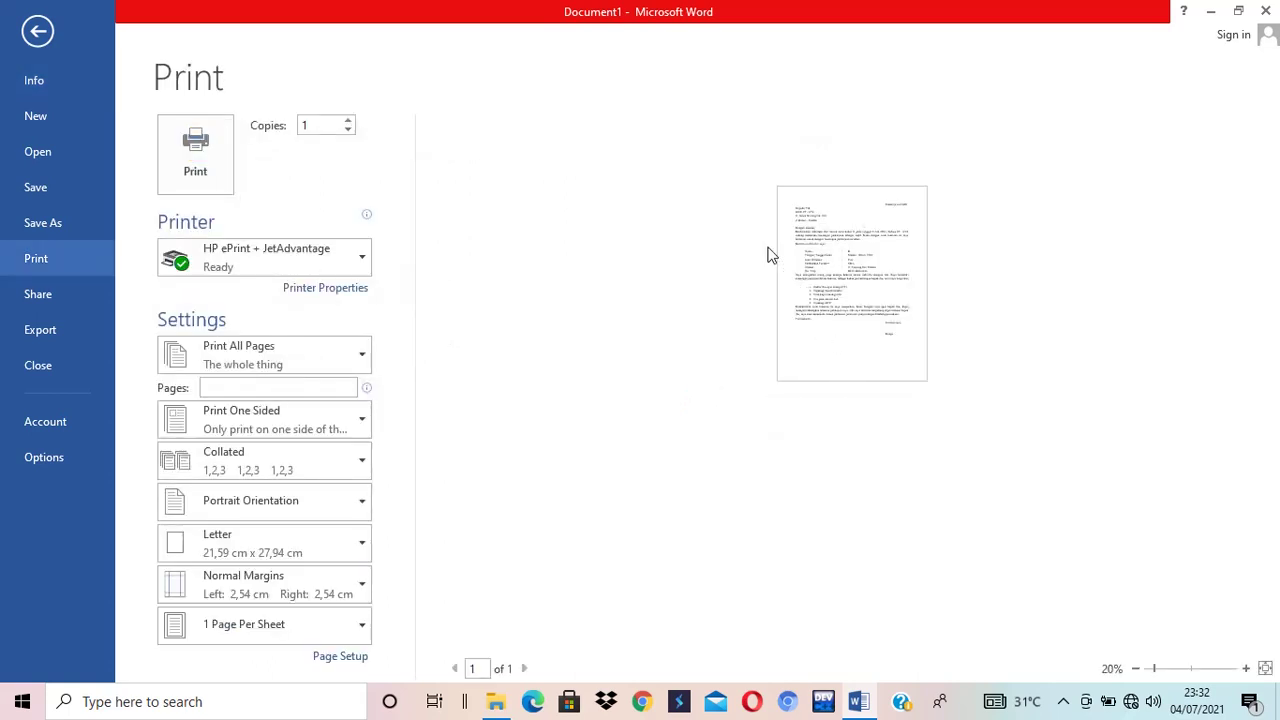
left_click(1246, 668)
left_click(1246, 668)
left_click(1246, 668)
left_click(1246, 668)
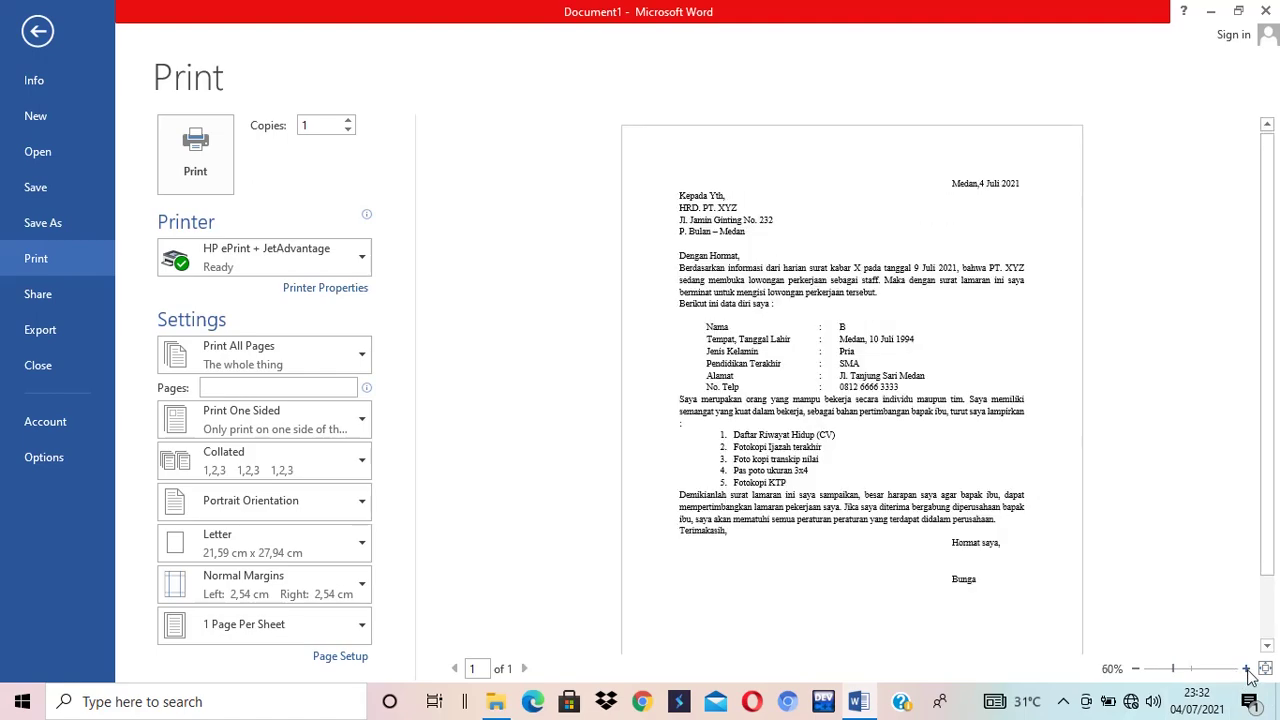
left_click(1246, 668)
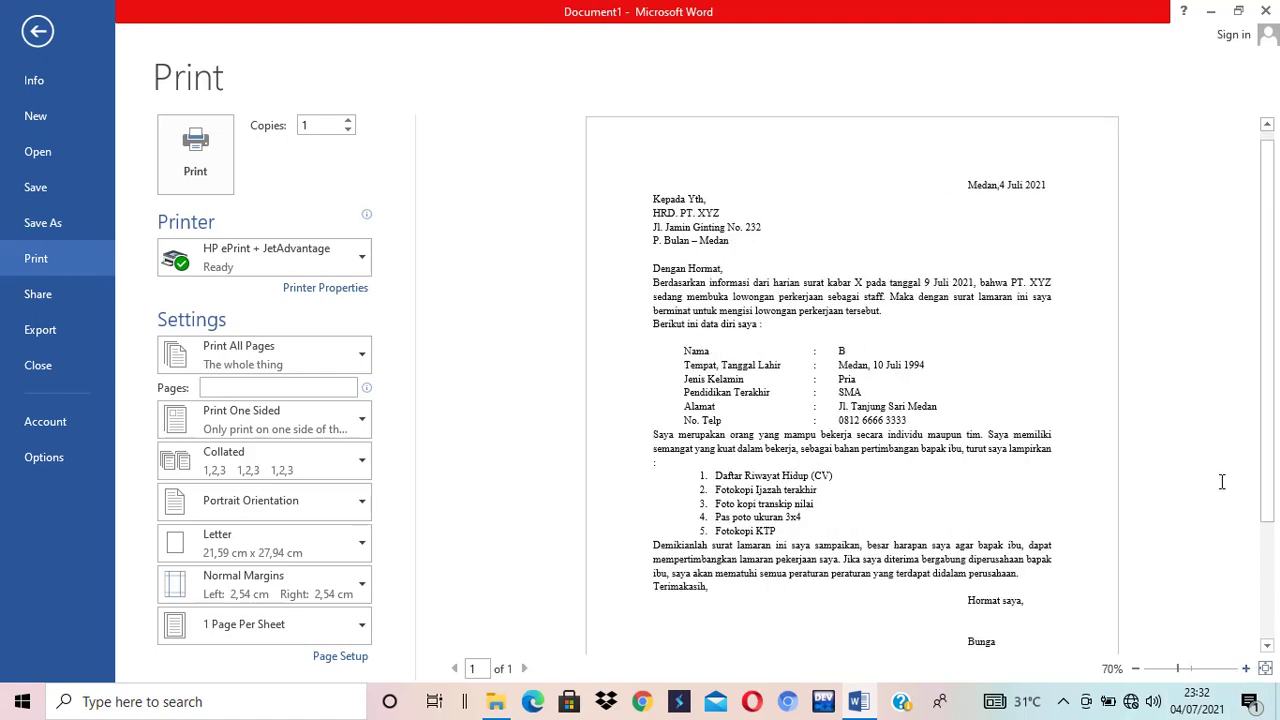